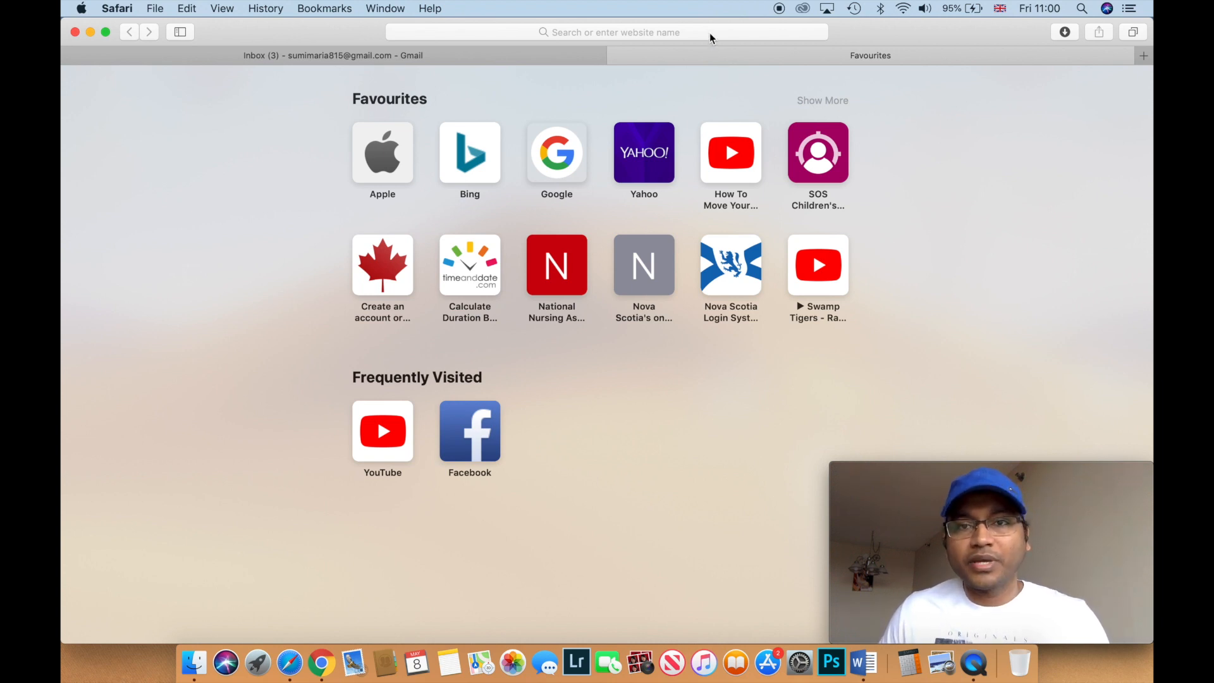
- Search Google for 'Sinp online' and open the Log In to OASIS result
left_click(727, 32)
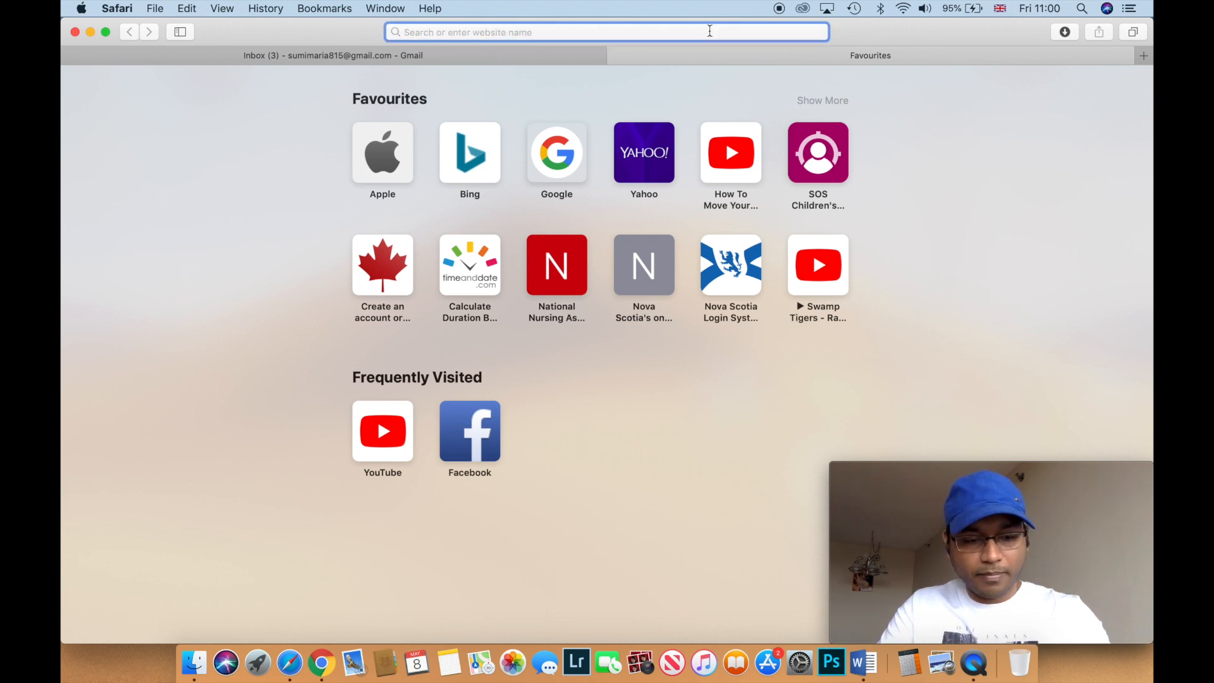
type("Sinp ")
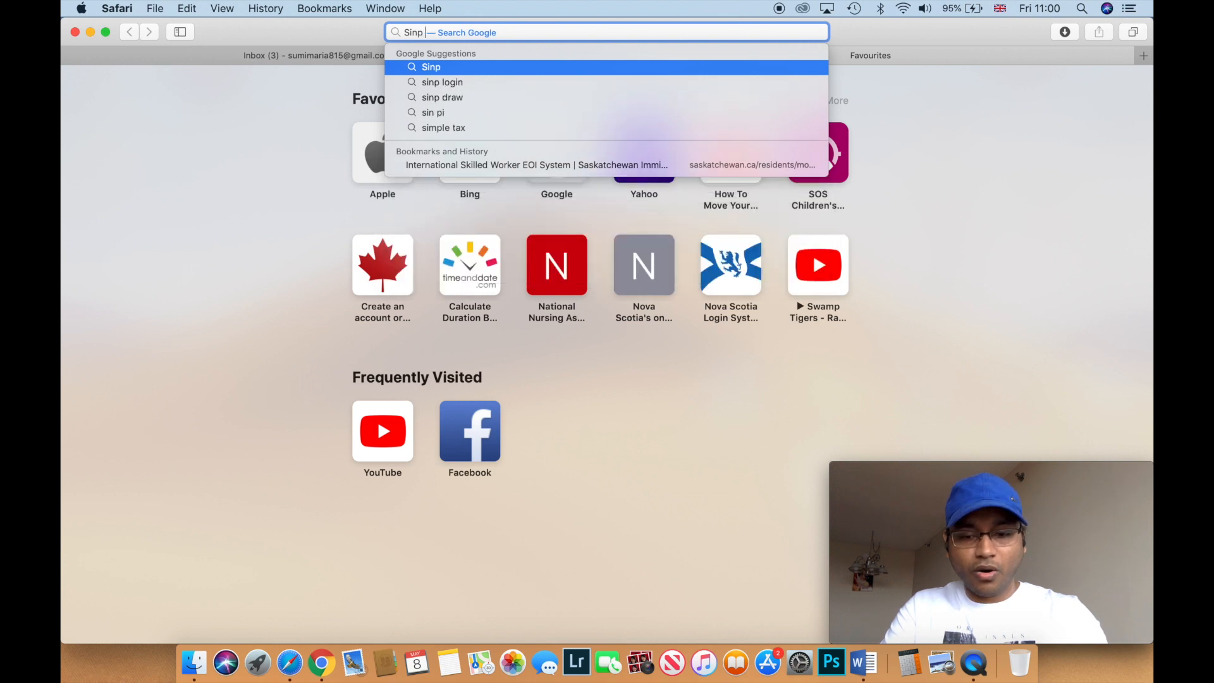
type("onl")
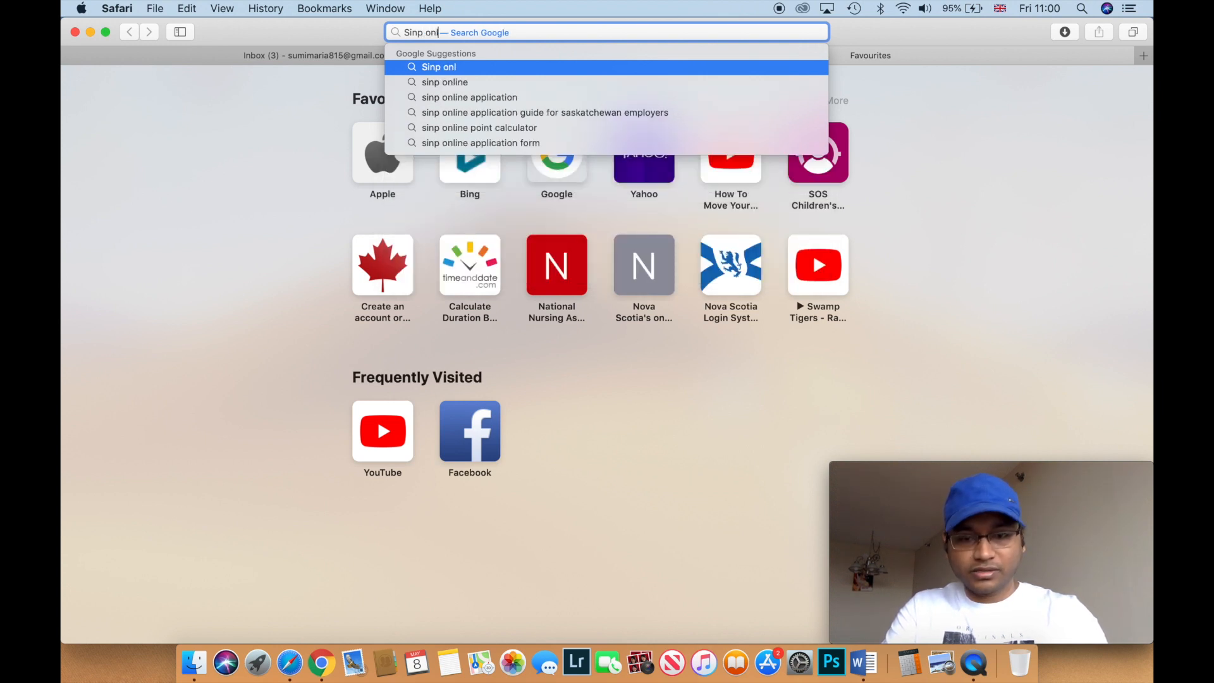
type("ine")
key("Return")
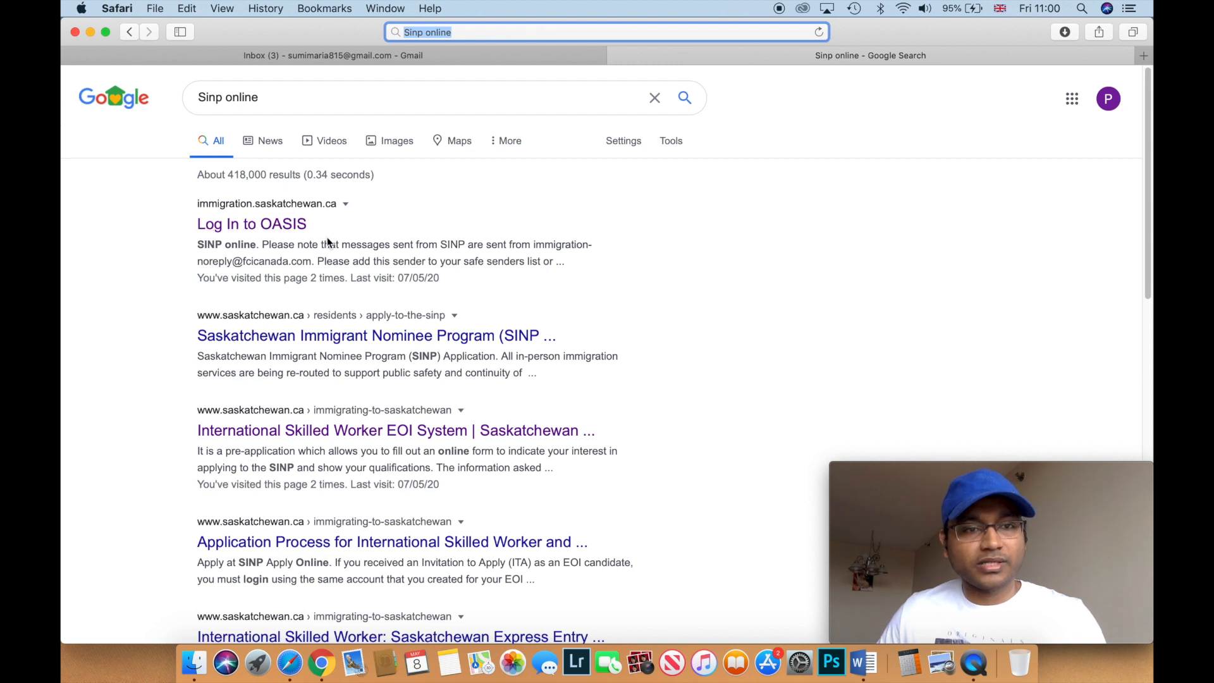
left_click(254, 227)
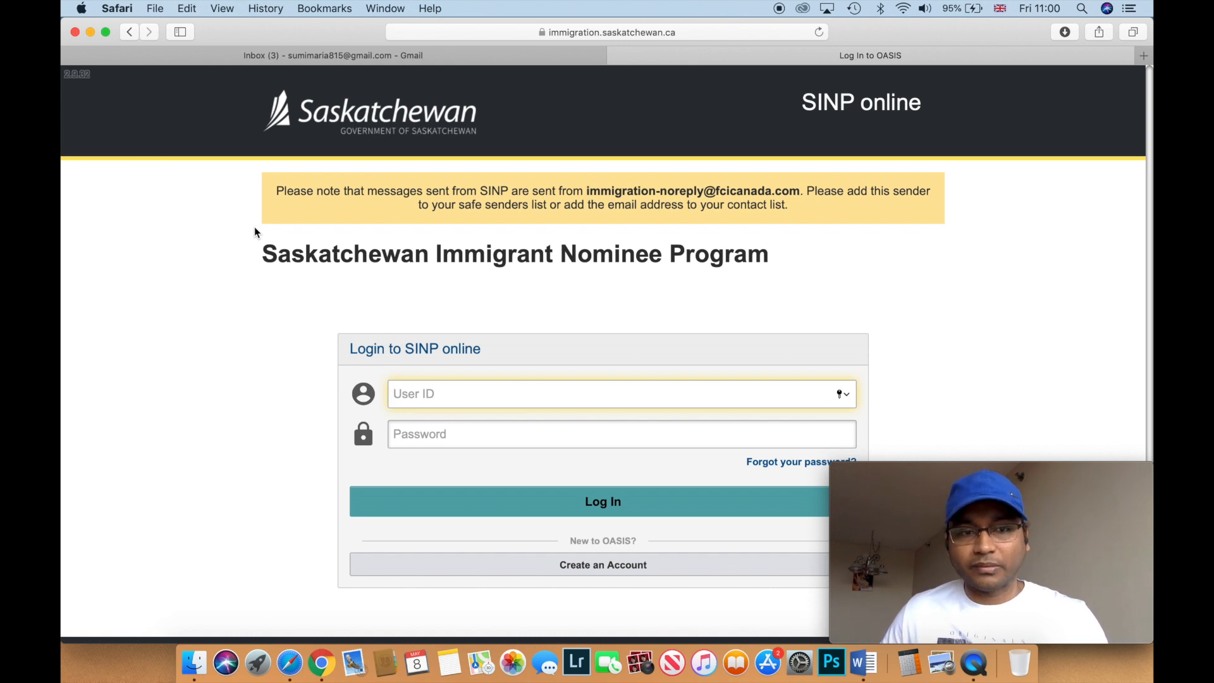
- Scroll down the SINP online login page past its User ID and Password fields
scroll(254, 228, "down", 1)
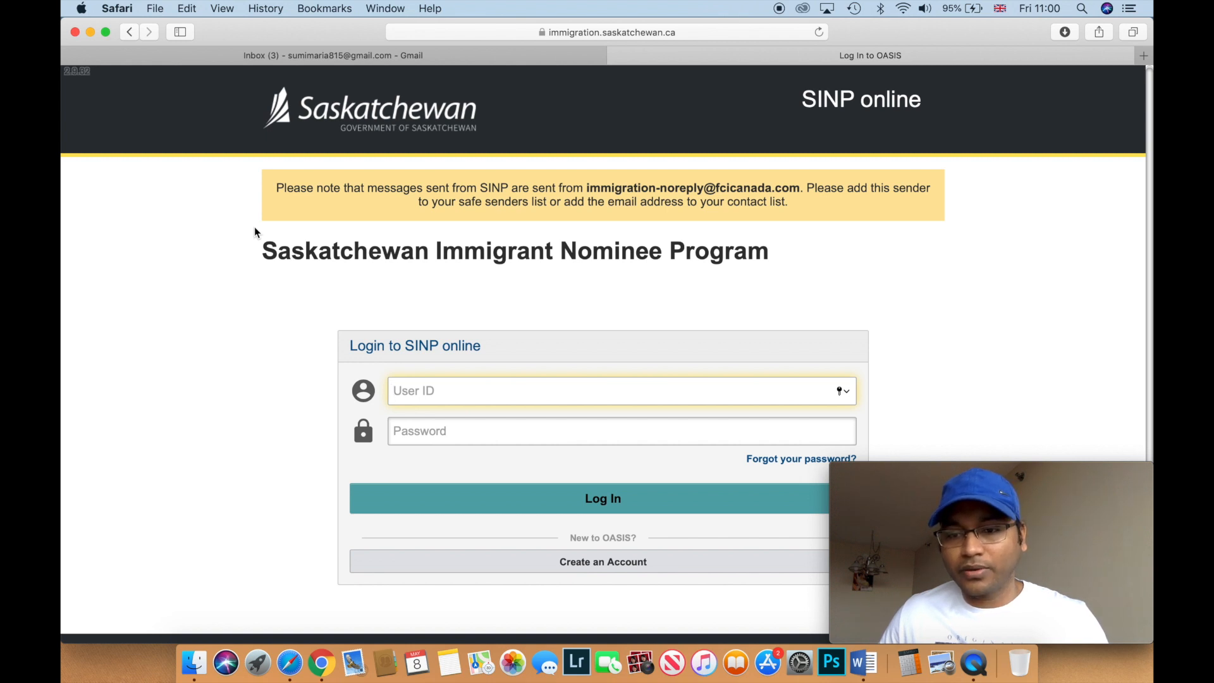
scroll(254, 231, "down", 2)
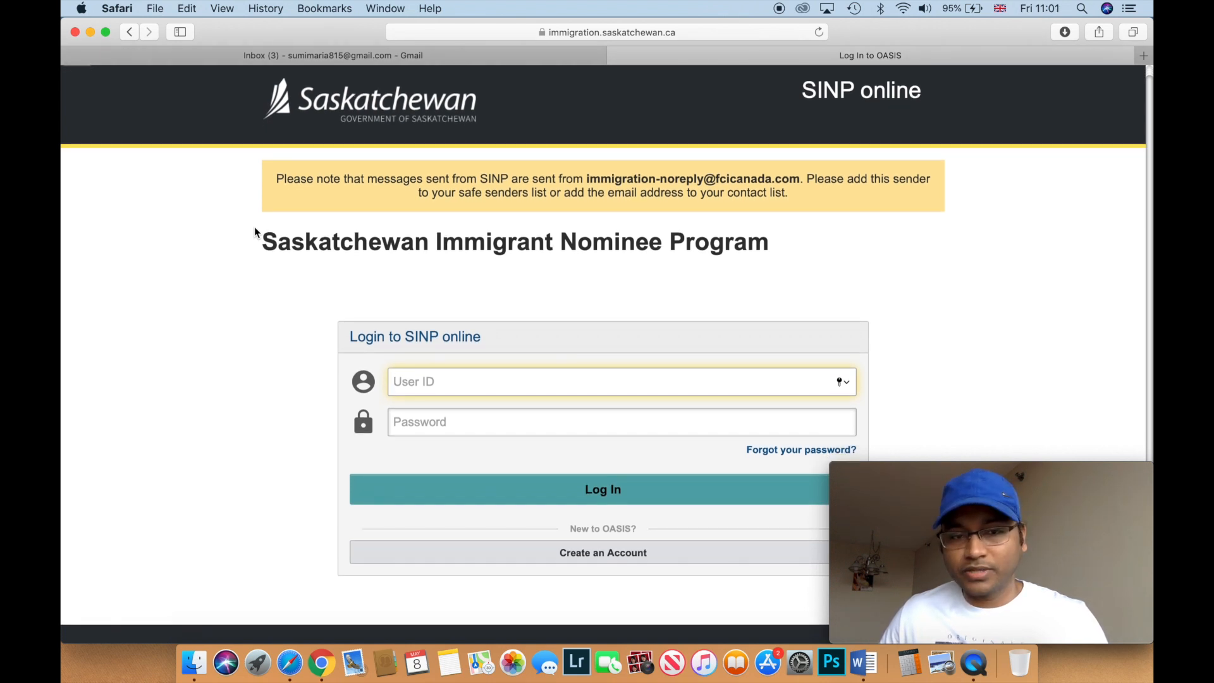
scroll(255, 231, "down", 1)
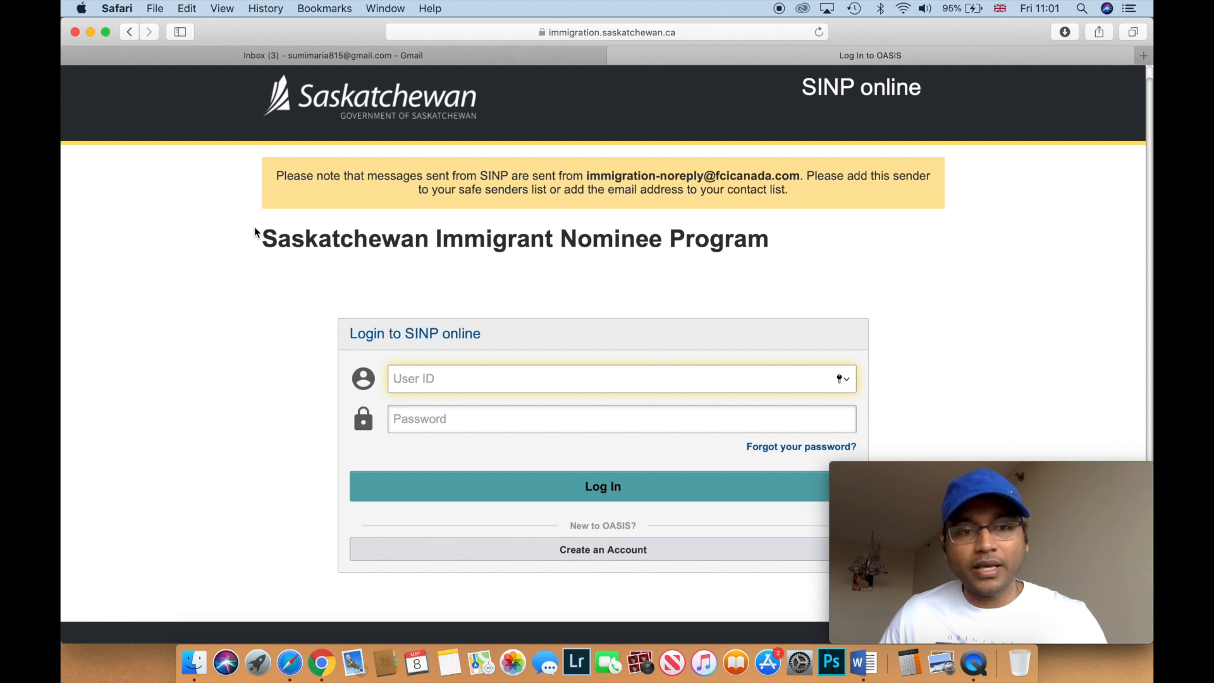
scroll(254, 232, "down", 3)
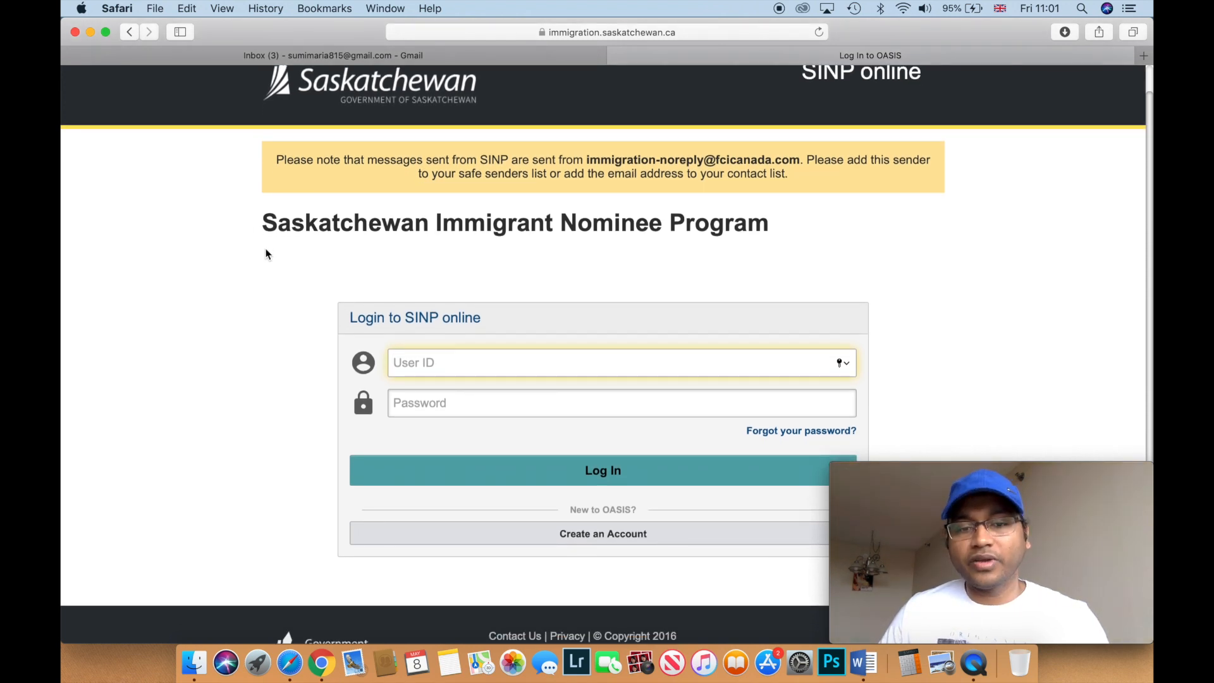
scroll(276, 410, "down", 4)
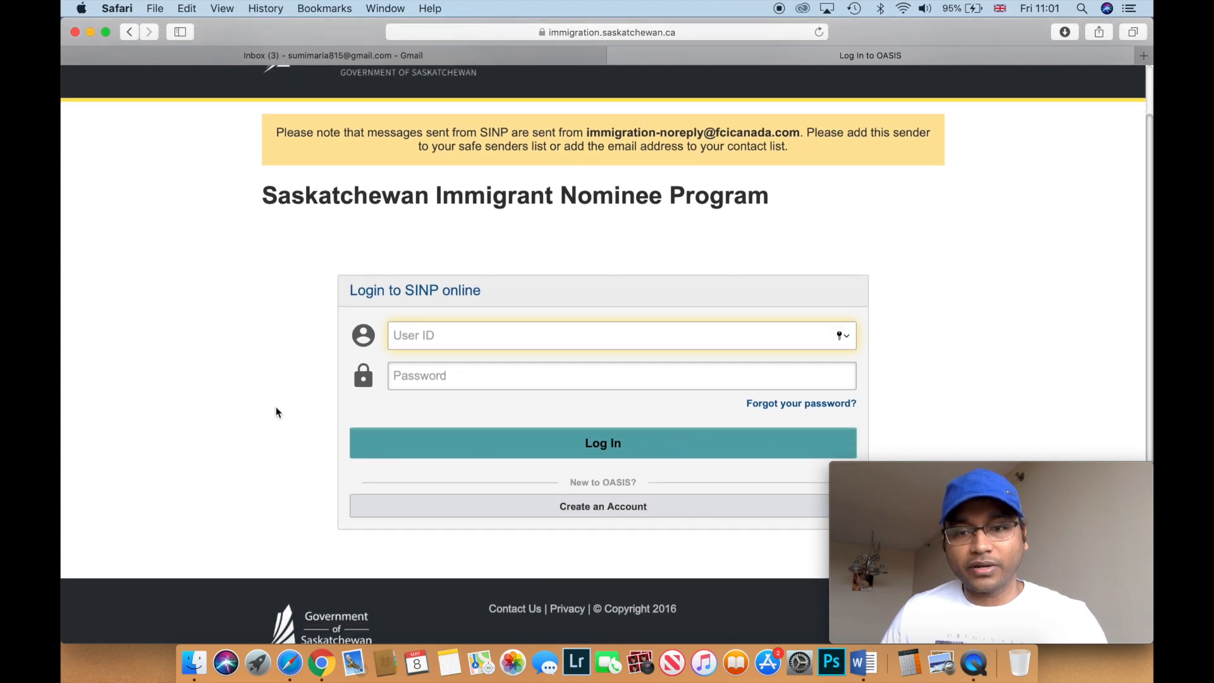
scroll(275, 408, "down", 3)
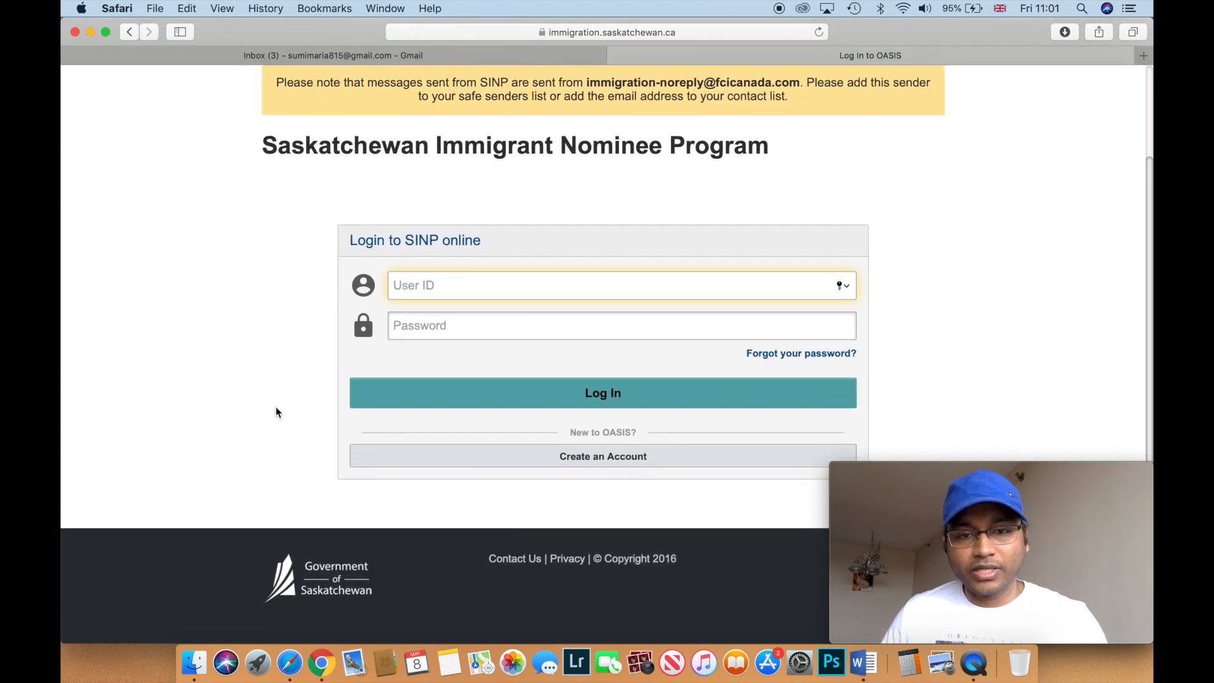
- Start a new OASIS account with the registration type 'Skilled Worker or Economic Immigration Applicant'
left_click(423, 460)
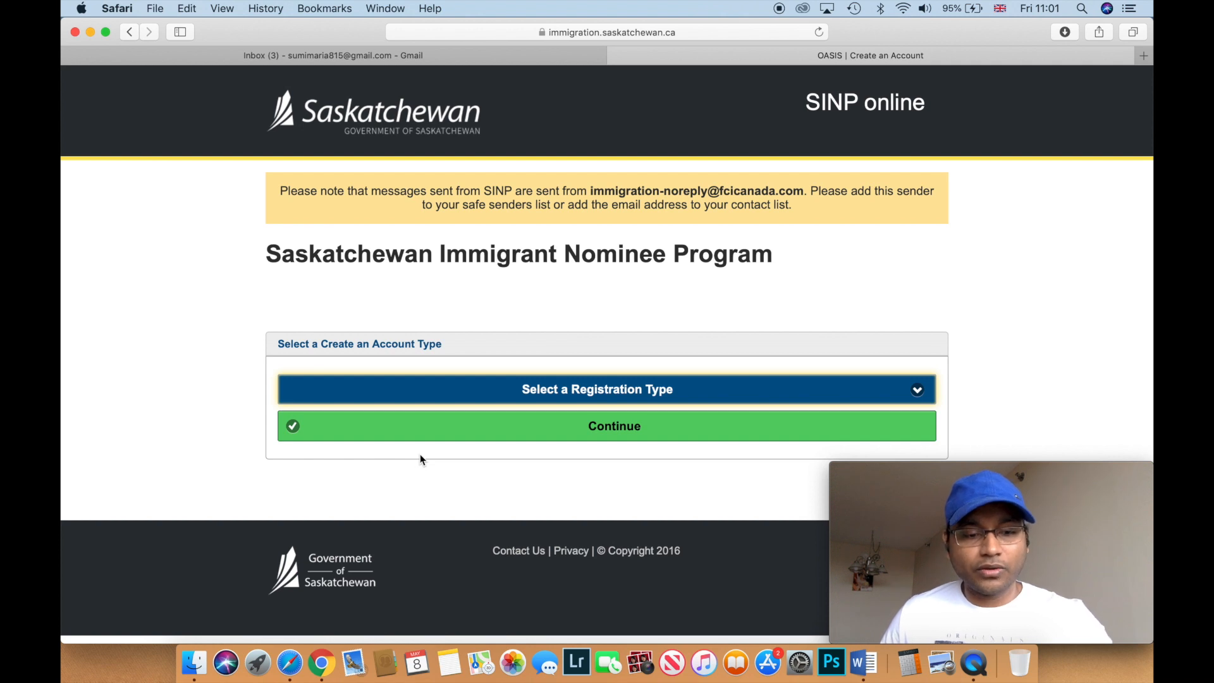
key("F2")
key("F2")
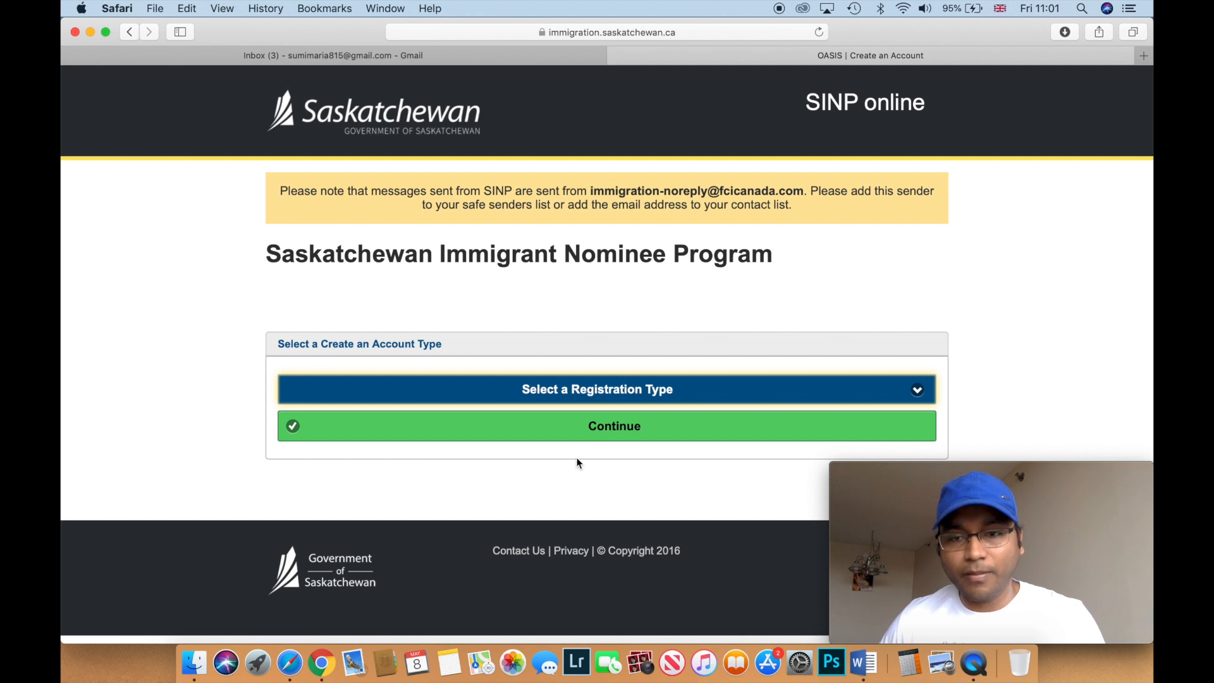
left_click(918, 393)
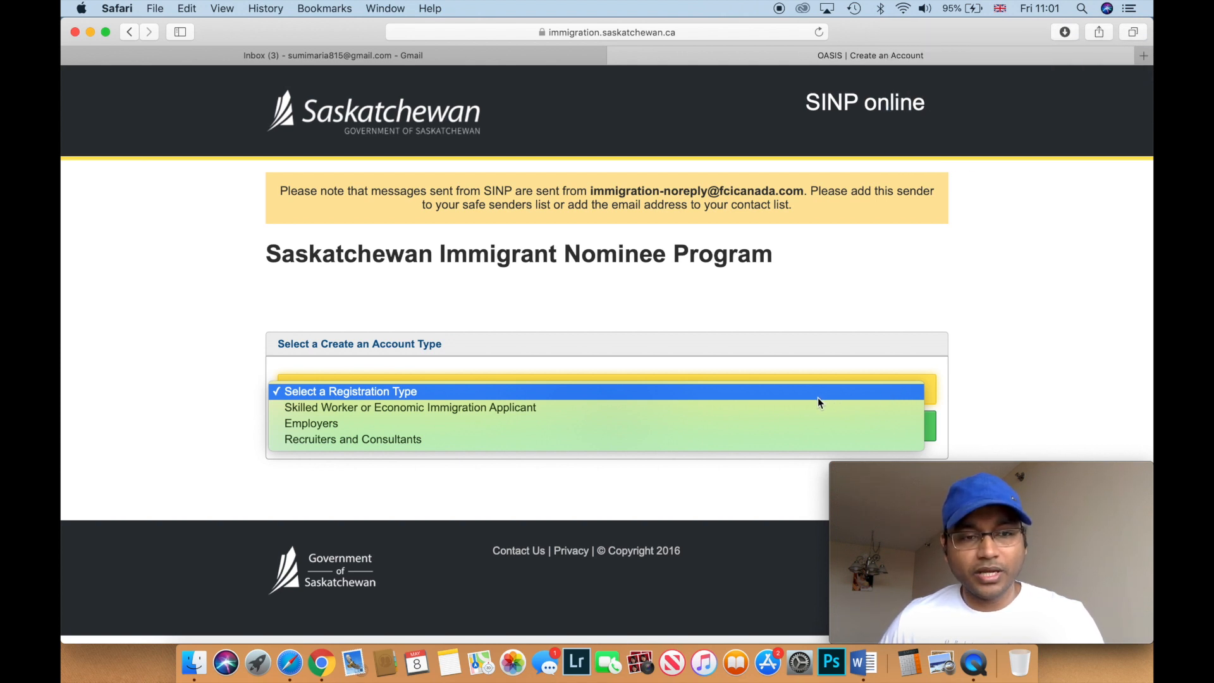
left_click(709, 410)
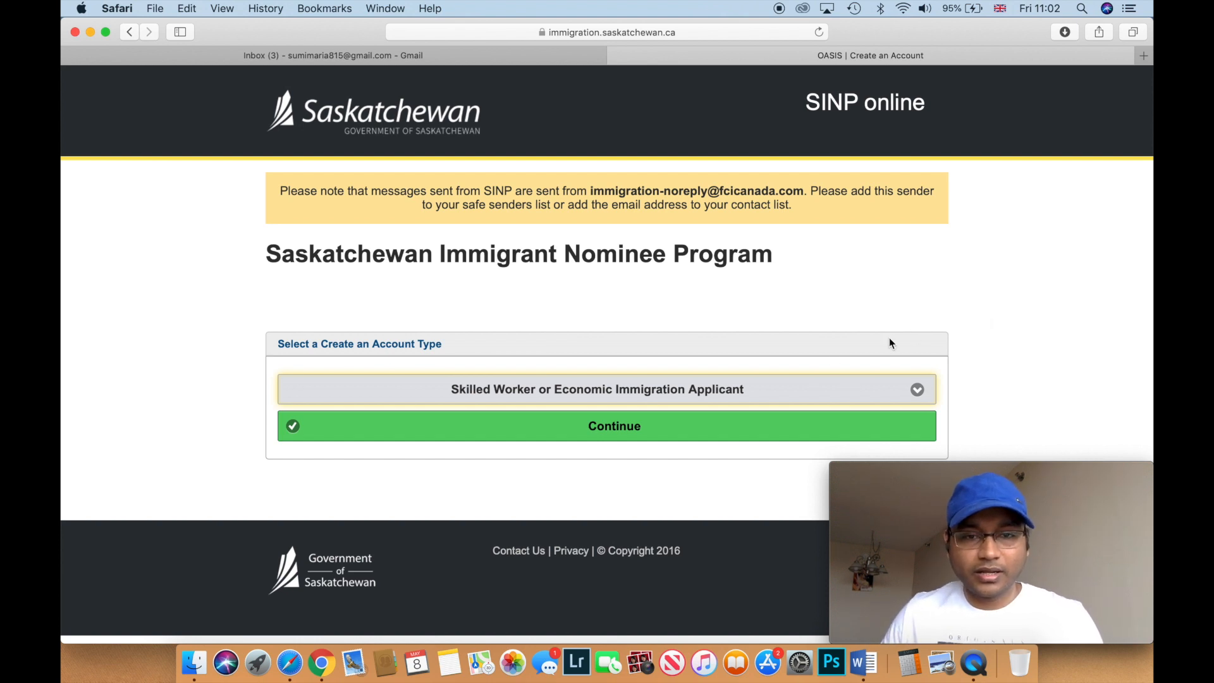
- Continue to the Skilled Worker registration form and scroll down to its empty fields
left_click(642, 428)
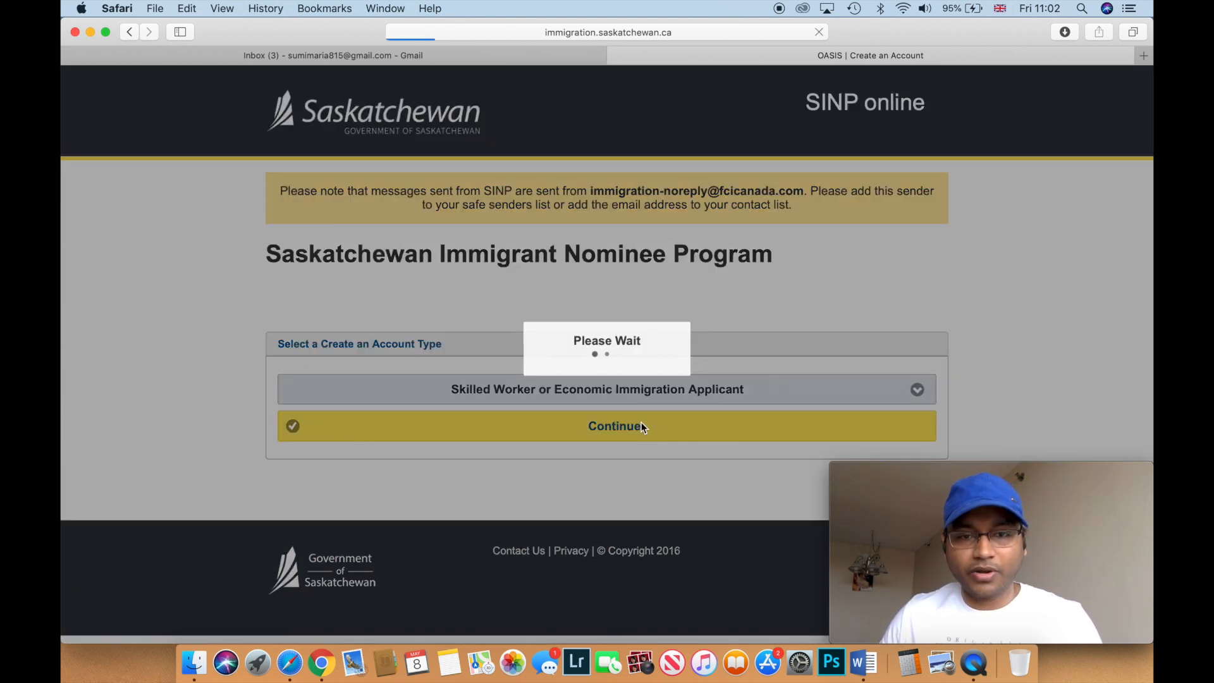
scroll(641, 427, "down", 2)
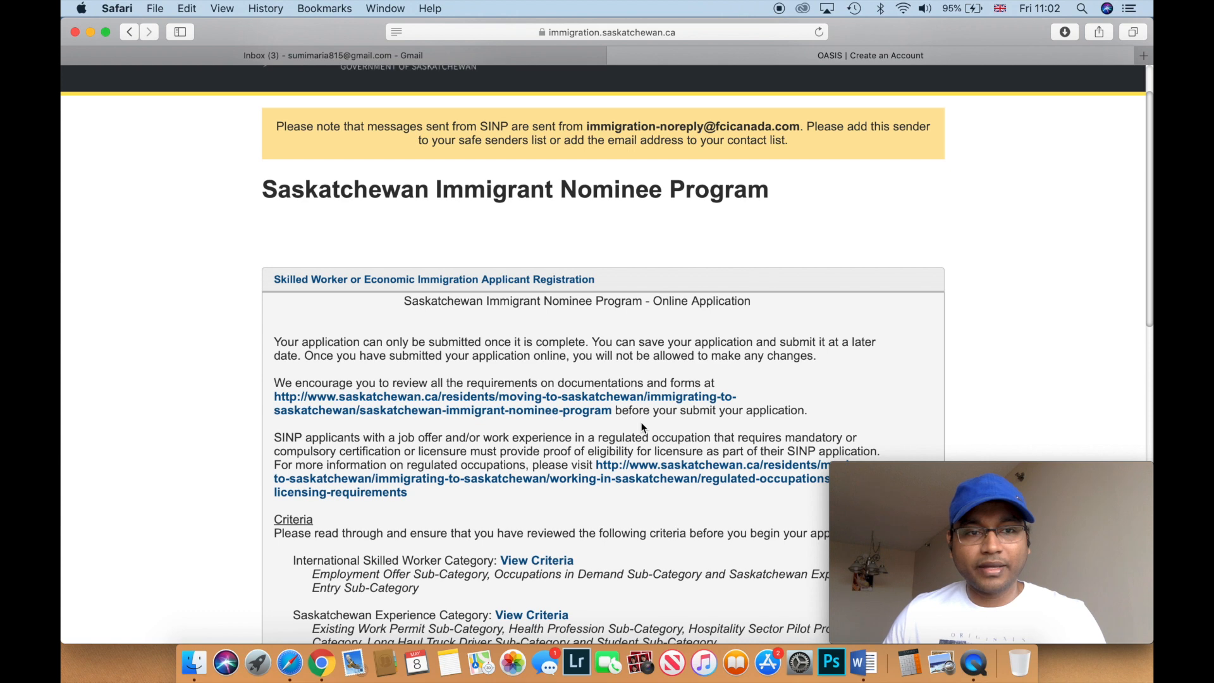
scroll(642, 428, "down", 1)
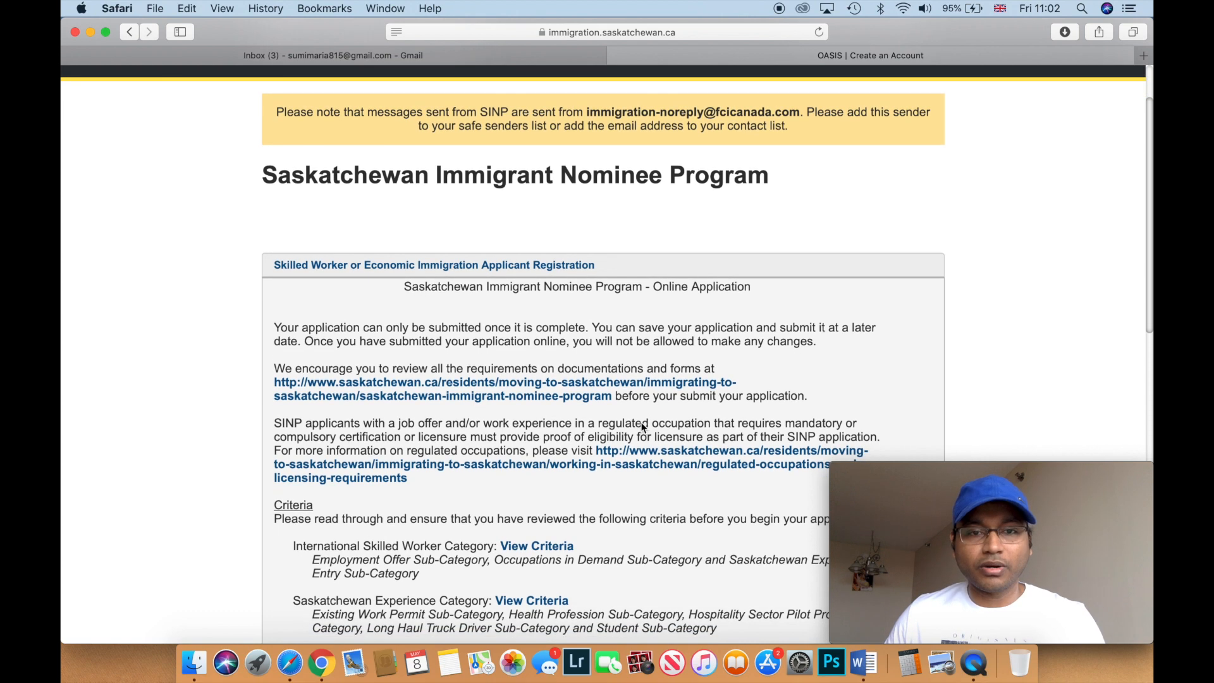
scroll(642, 428, "down", 2)
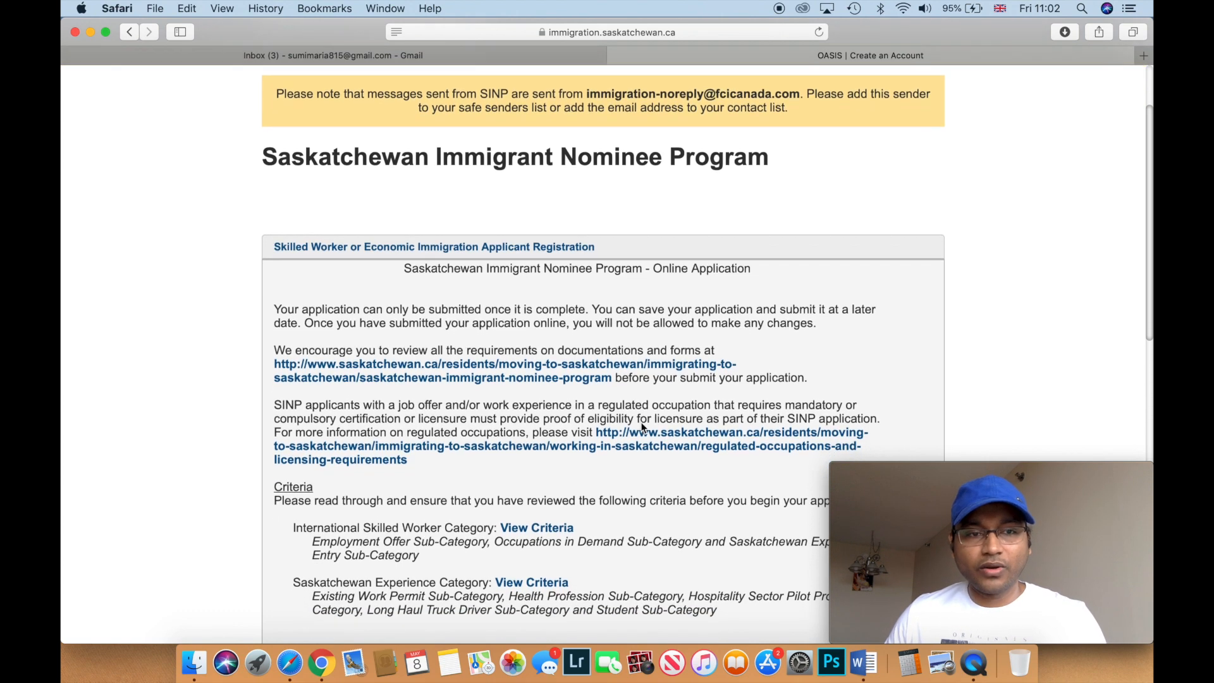
scroll(642, 428, "down", 1)
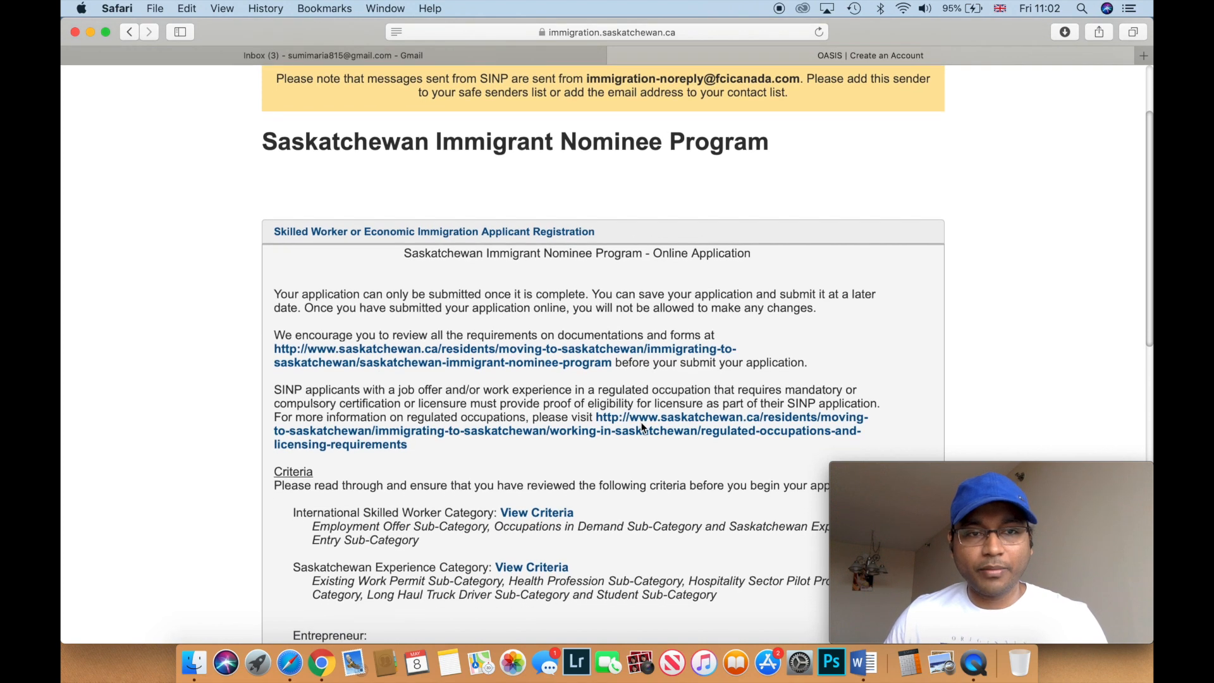
scroll(642, 428, "down", 10)
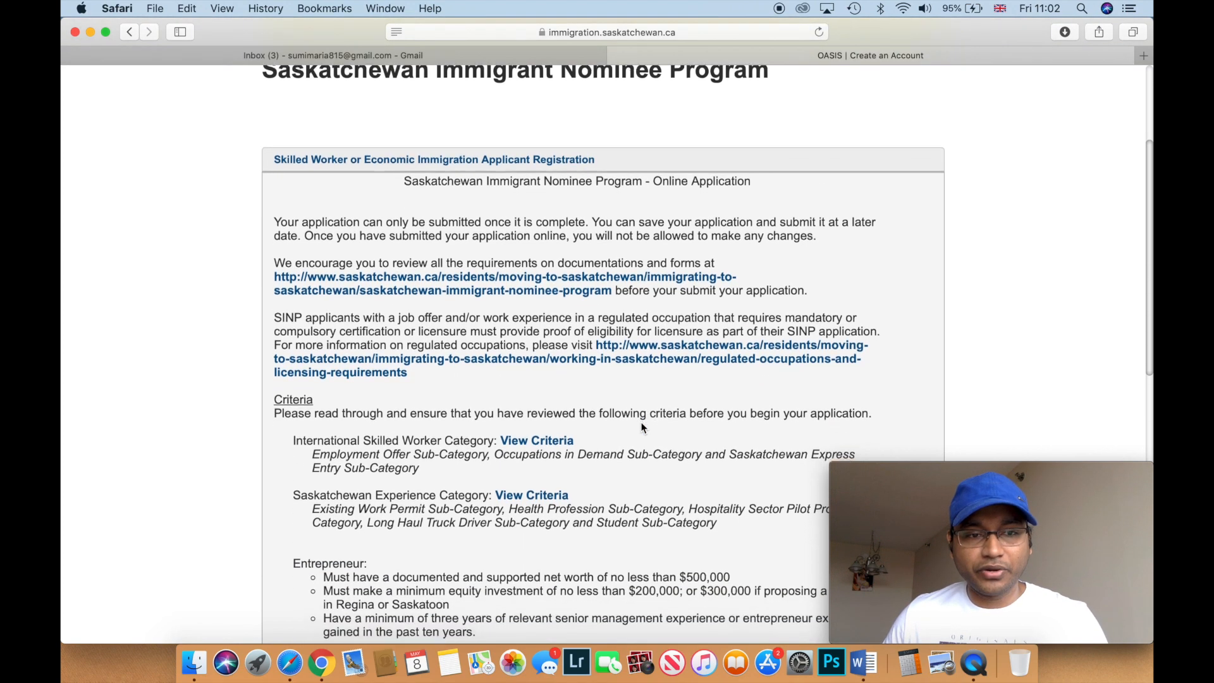
scroll(641, 428, "down", 5)
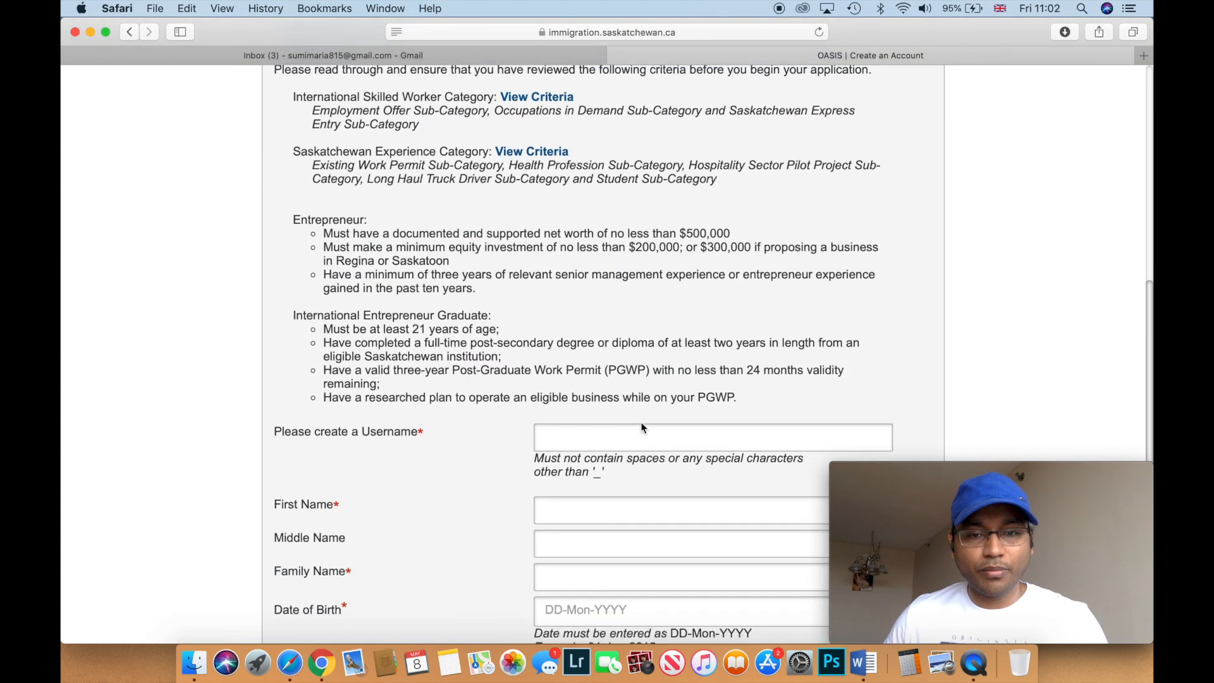
scroll(641, 428, "down", 2)
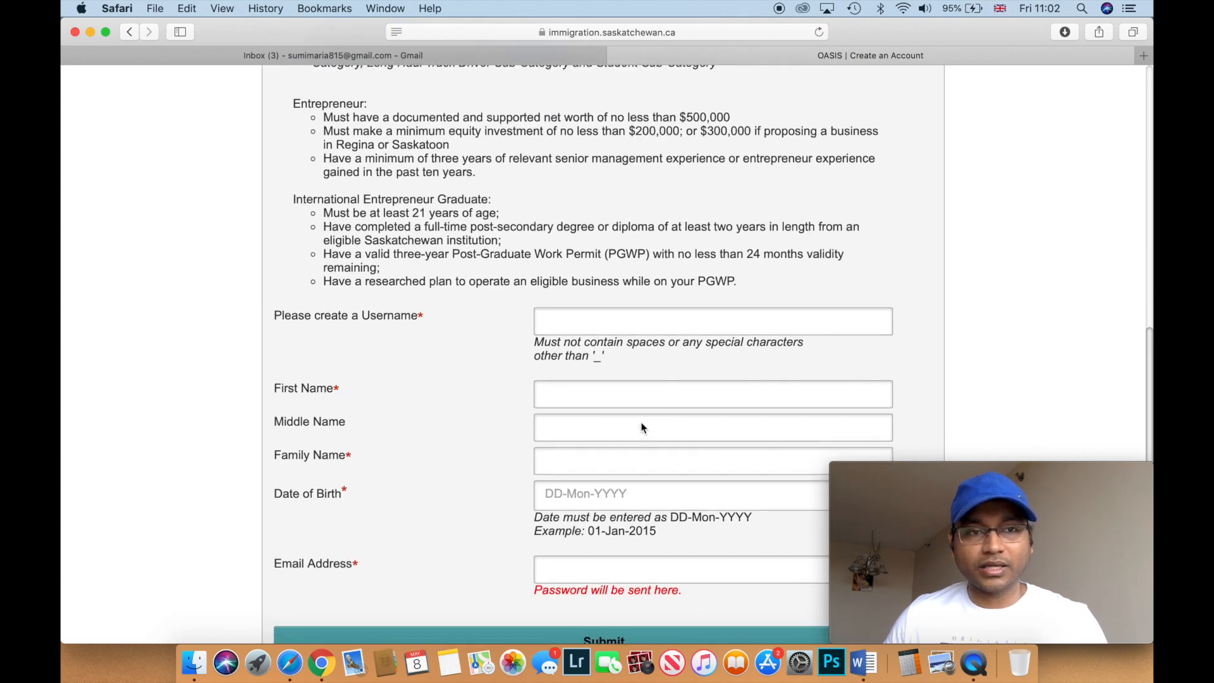
scroll(641, 428, "down", 2)
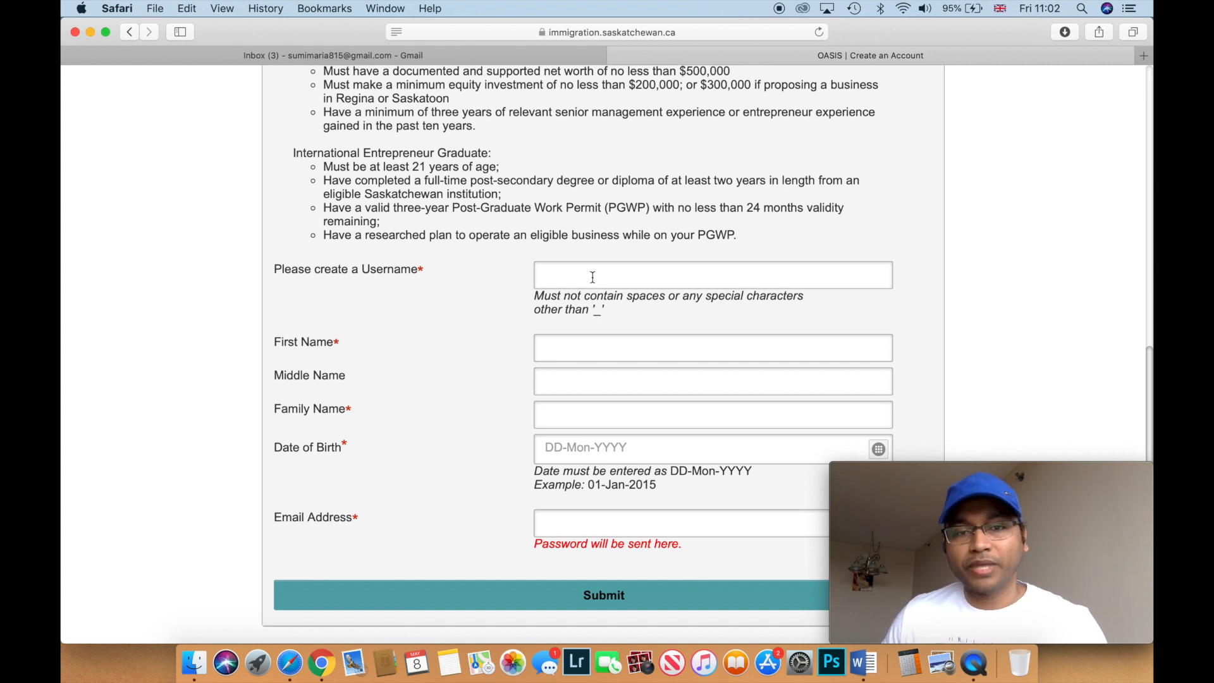
- Enter the account's username, the applicant's first name and family name
left_click(593, 277)
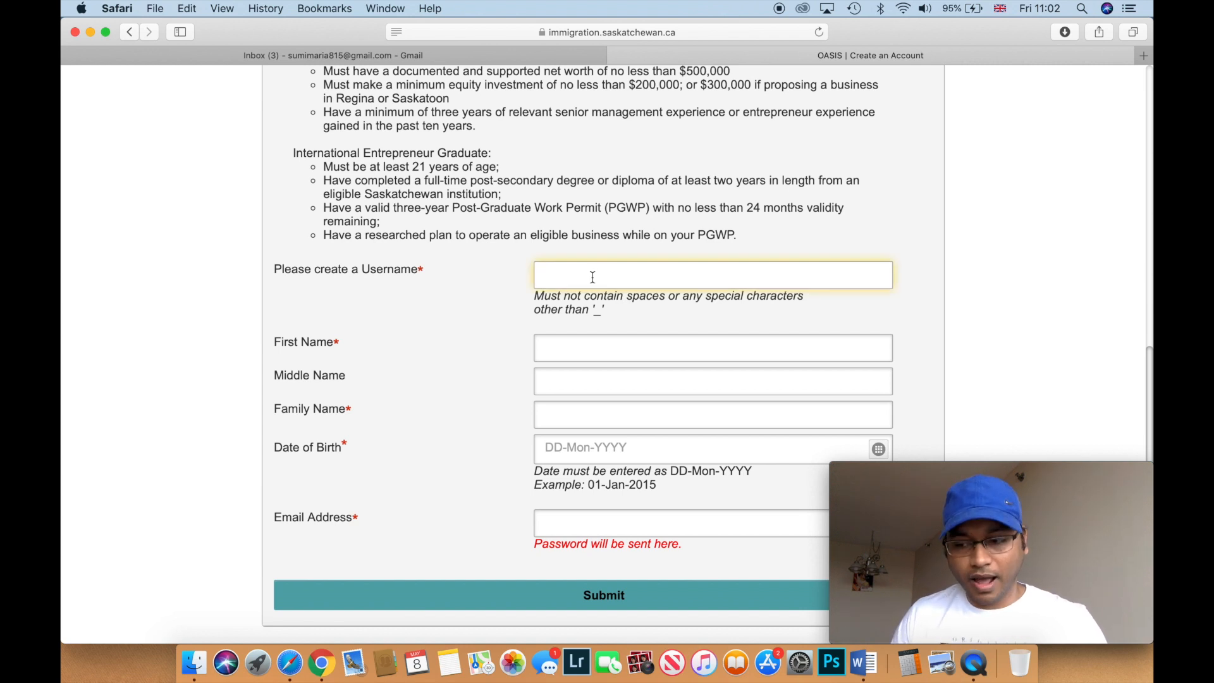
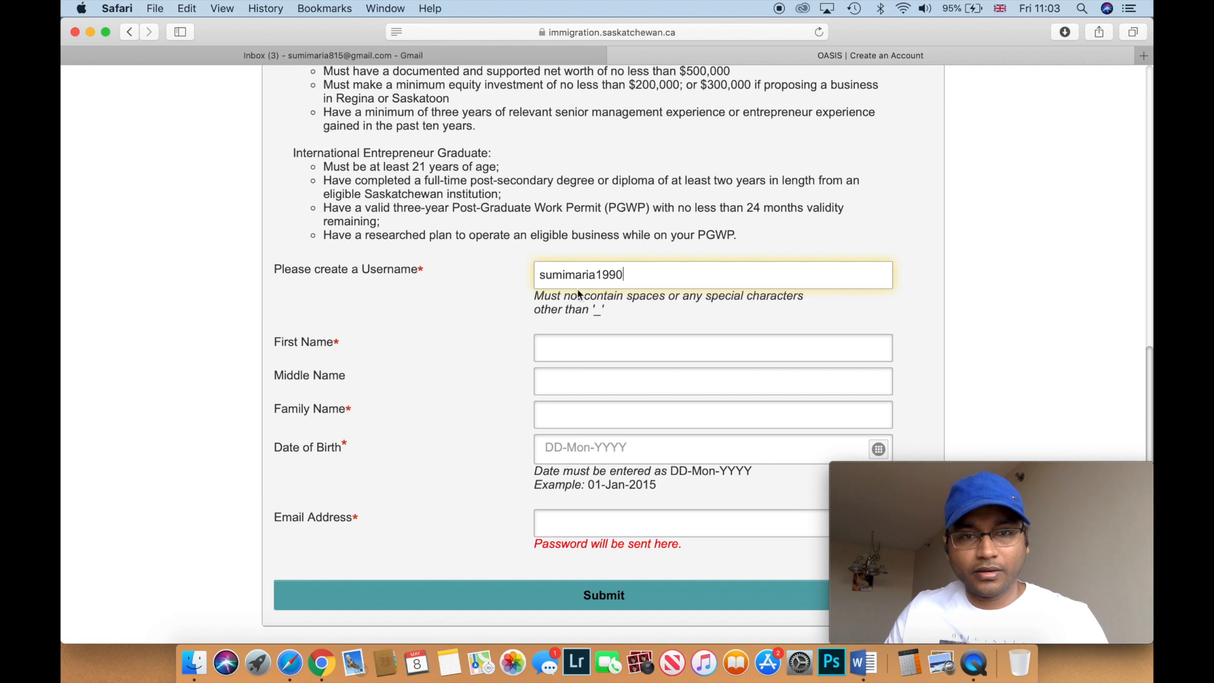
left_click(561, 344)
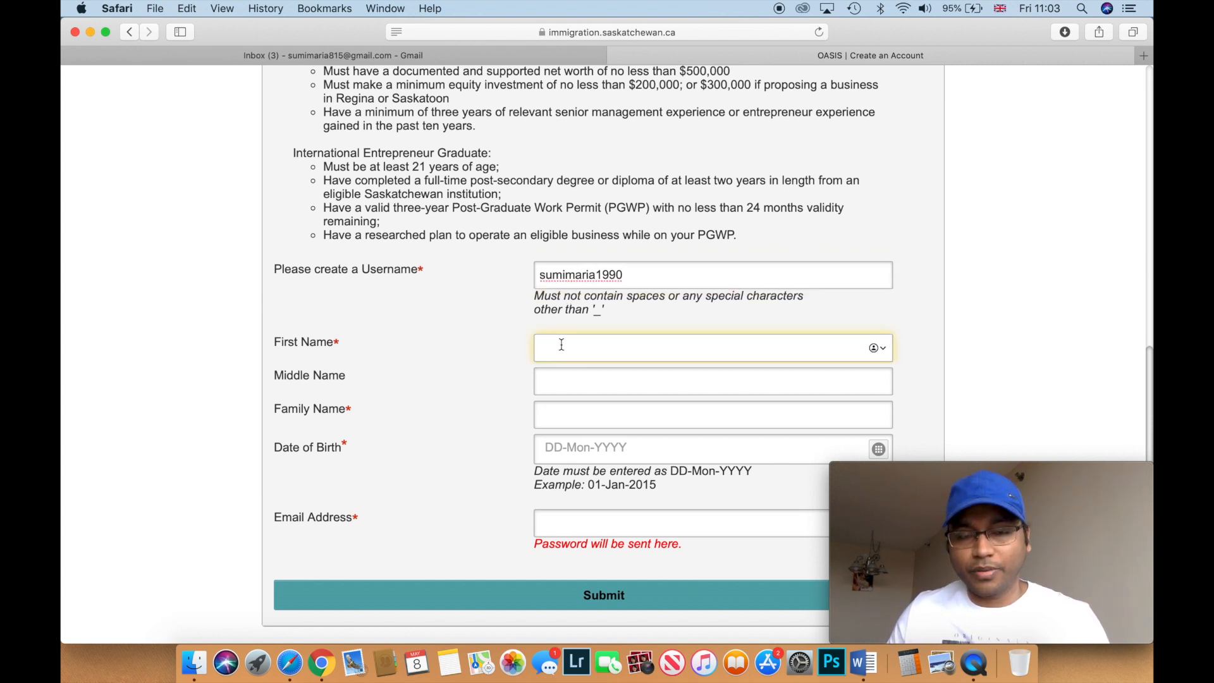
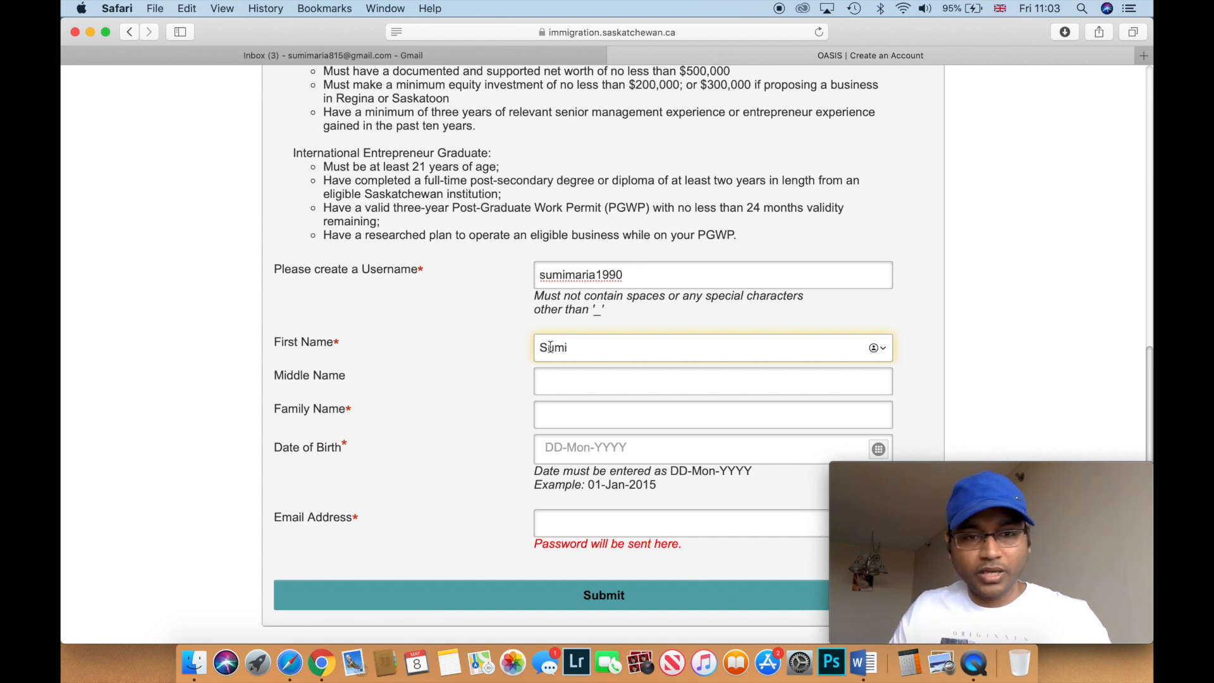
left_click(555, 408)
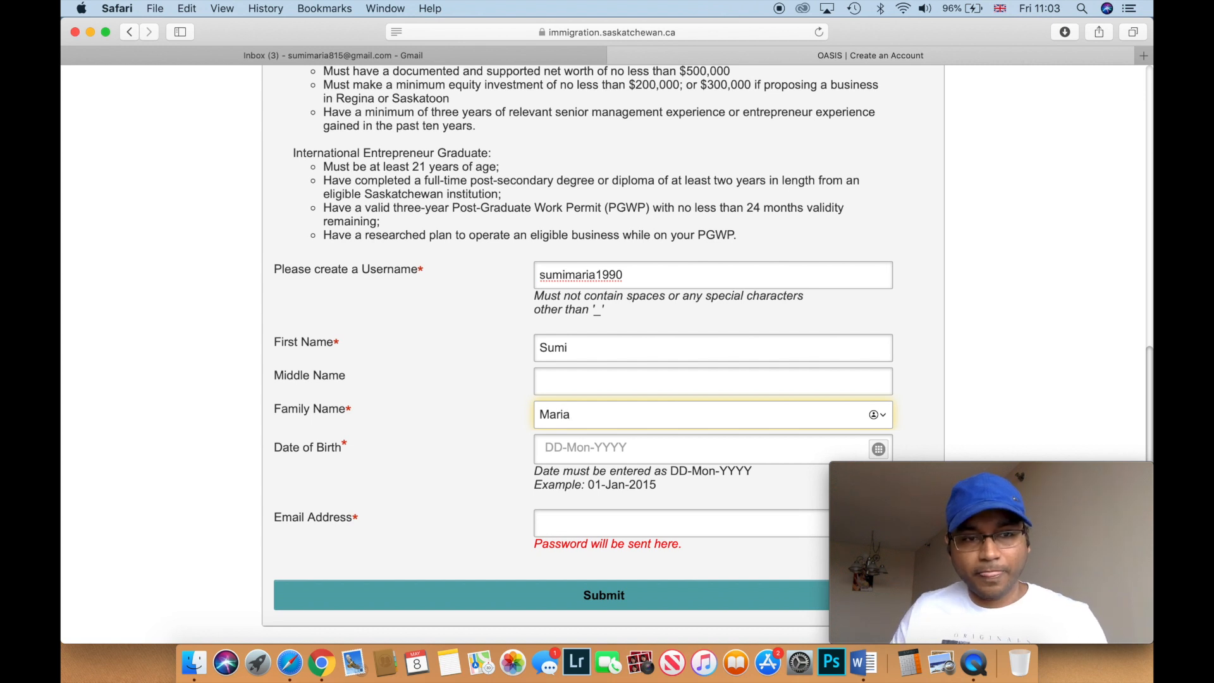
scroll(542, 414, "down", 2)
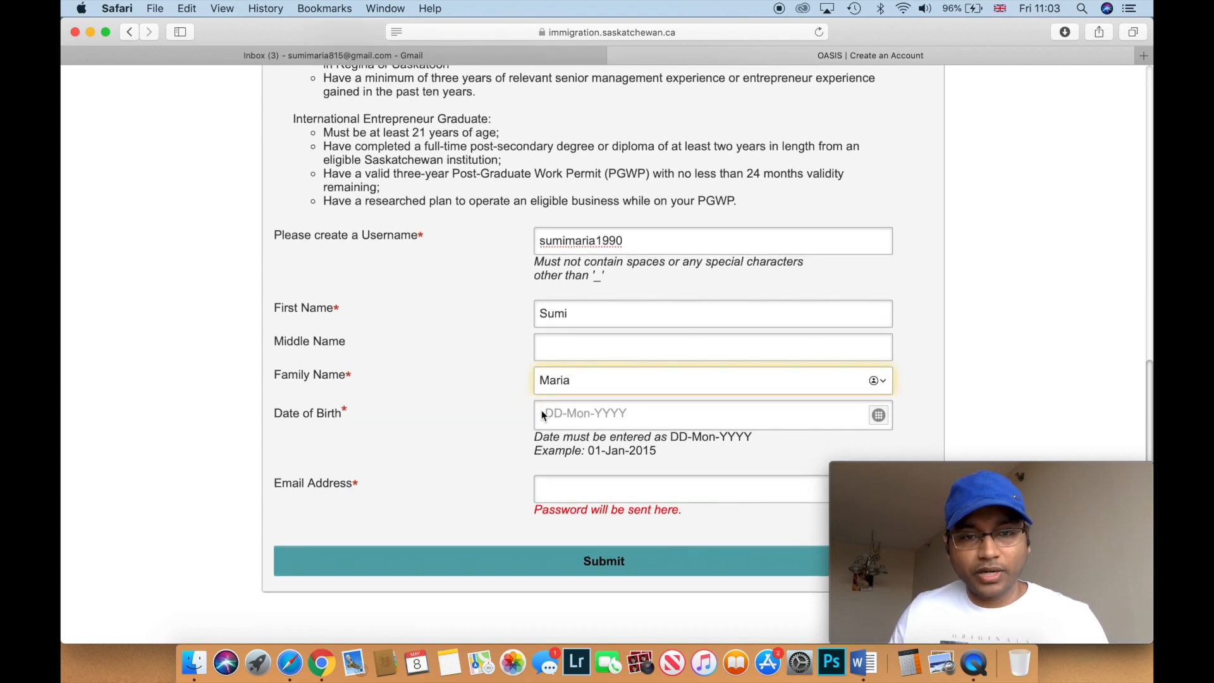
scroll(542, 414, "down", 1)
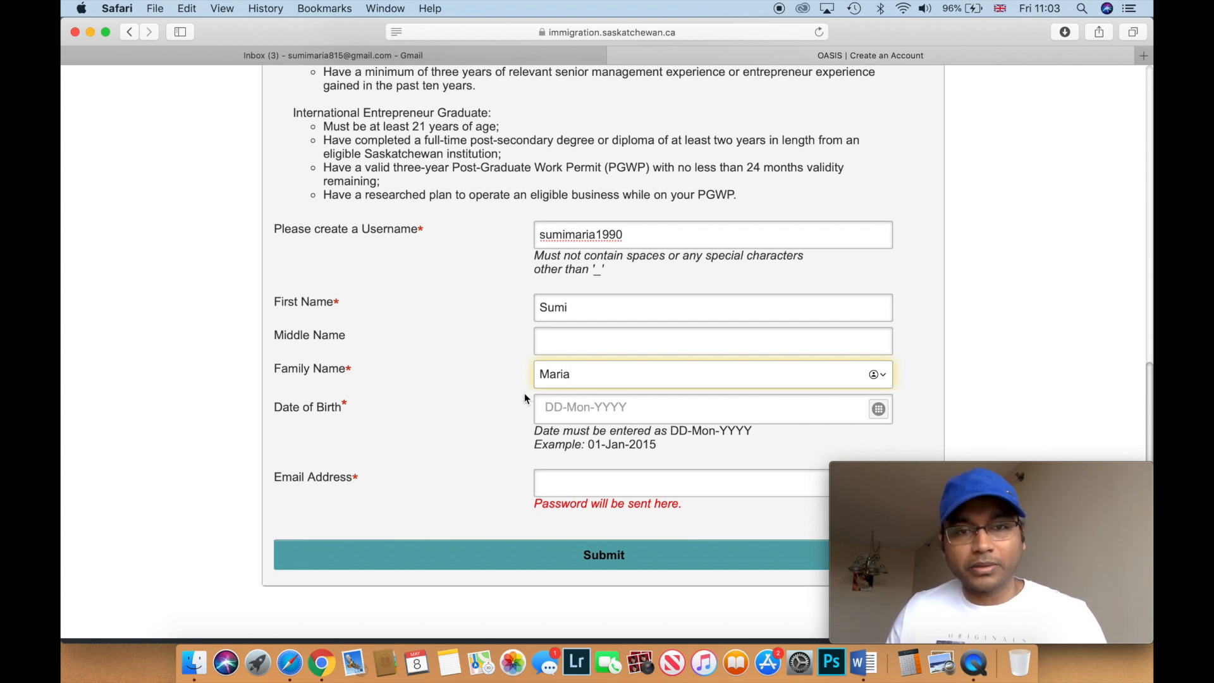
scroll(524, 397, "down", 2)
scroll(525, 393, "down", 5)
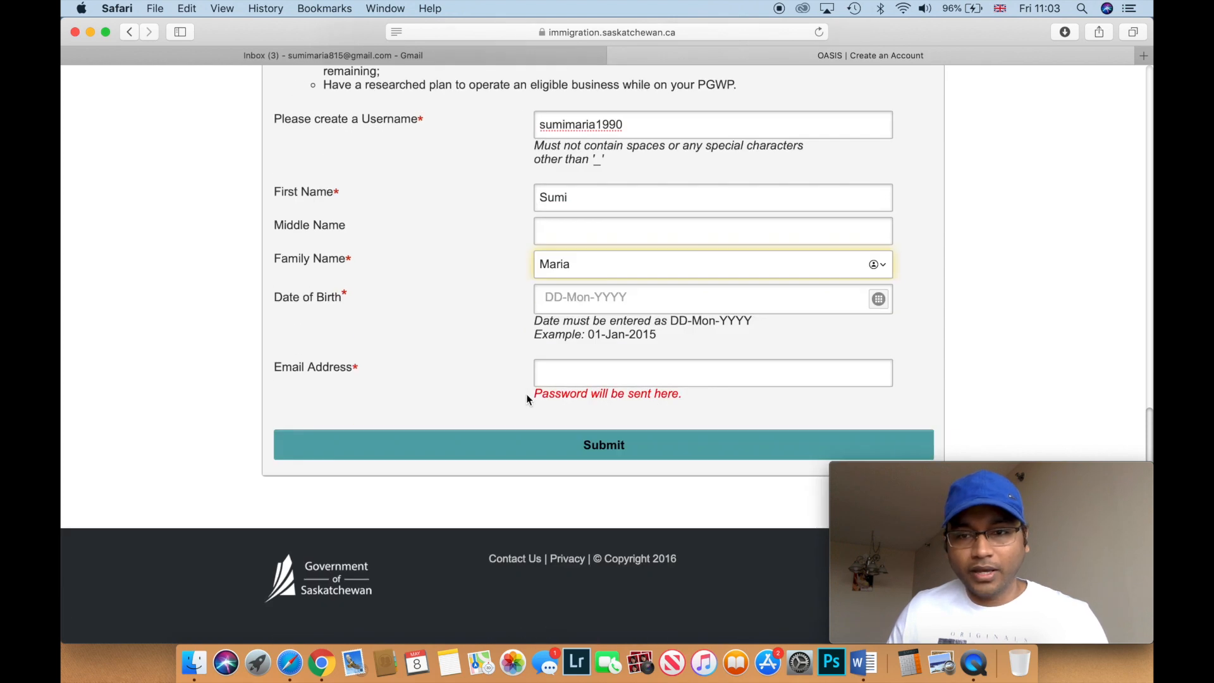
left_click(880, 300)
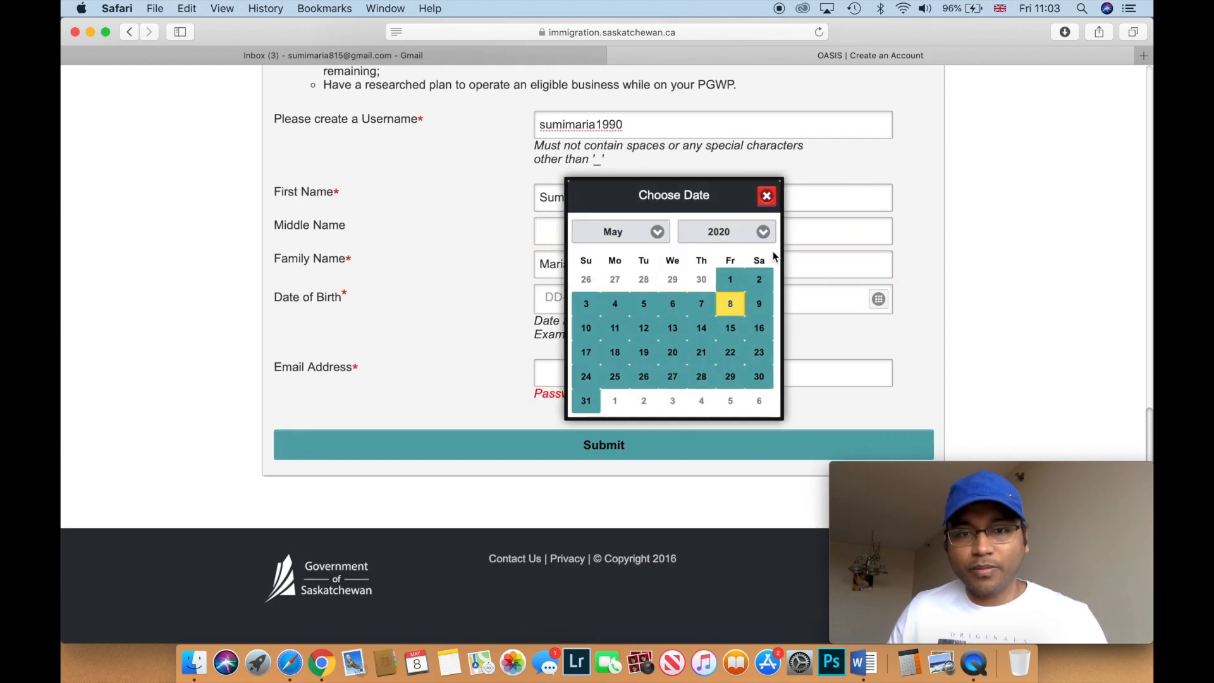
left_click(756, 233)
scroll(686, 442, "down", 2)
scroll(696, 434, "up", 20)
scroll(715, 227, "up", 1)
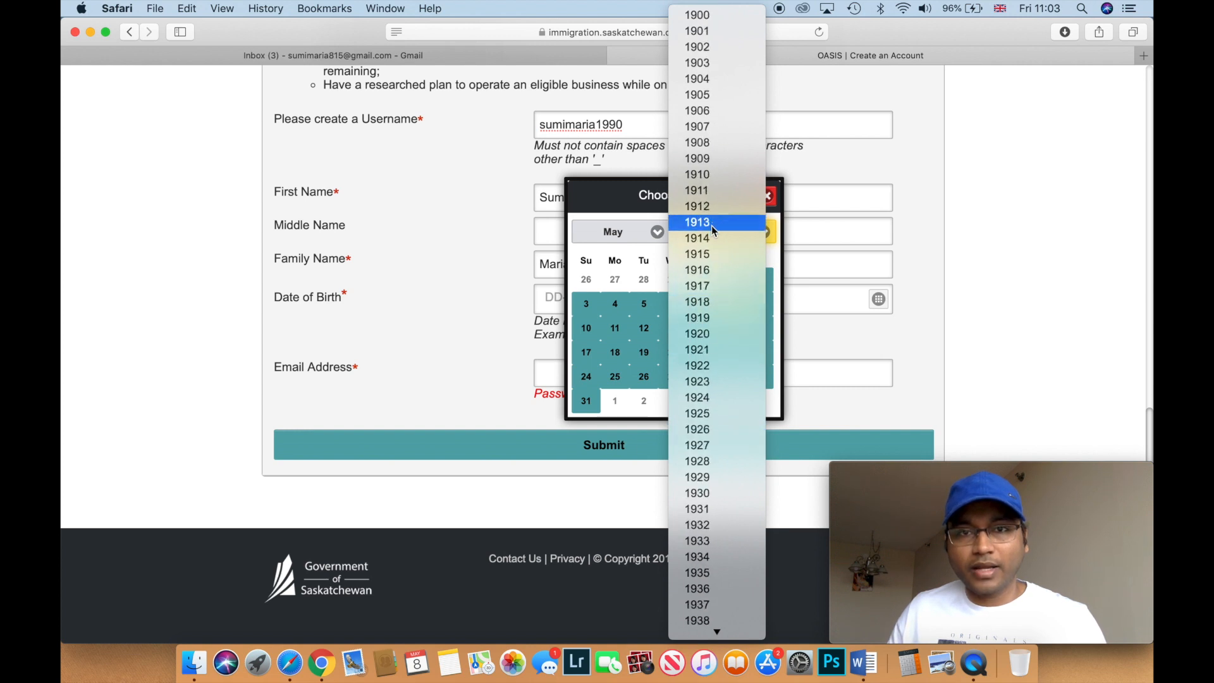
scroll(705, 335, "down", 3)
scroll(715, 492, "down", 3)
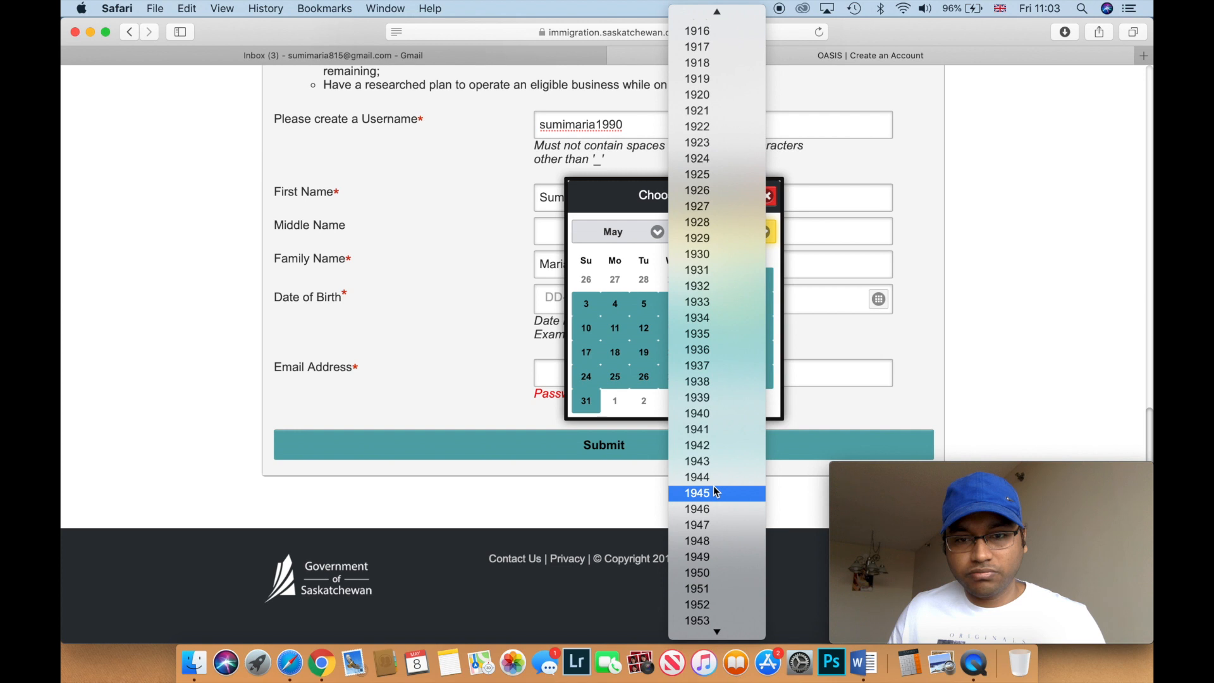
scroll(710, 554, "down", 4)
scroll(711, 554, "down", 8)
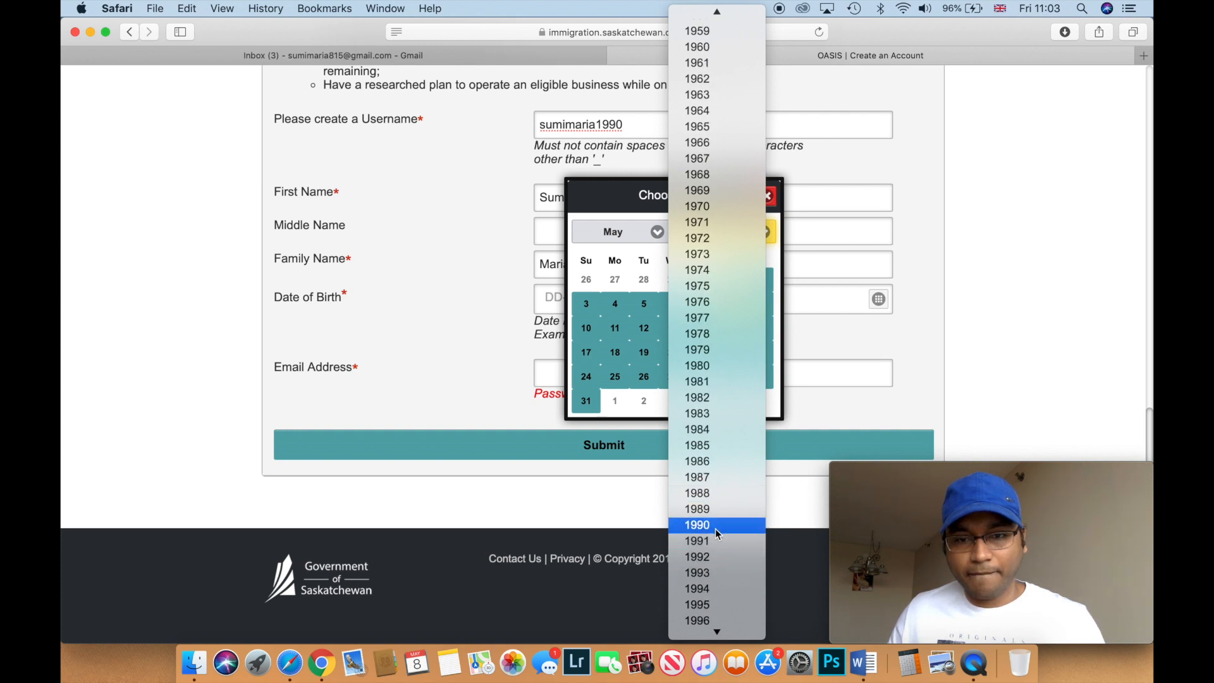
left_click(713, 525)
left_click(662, 236)
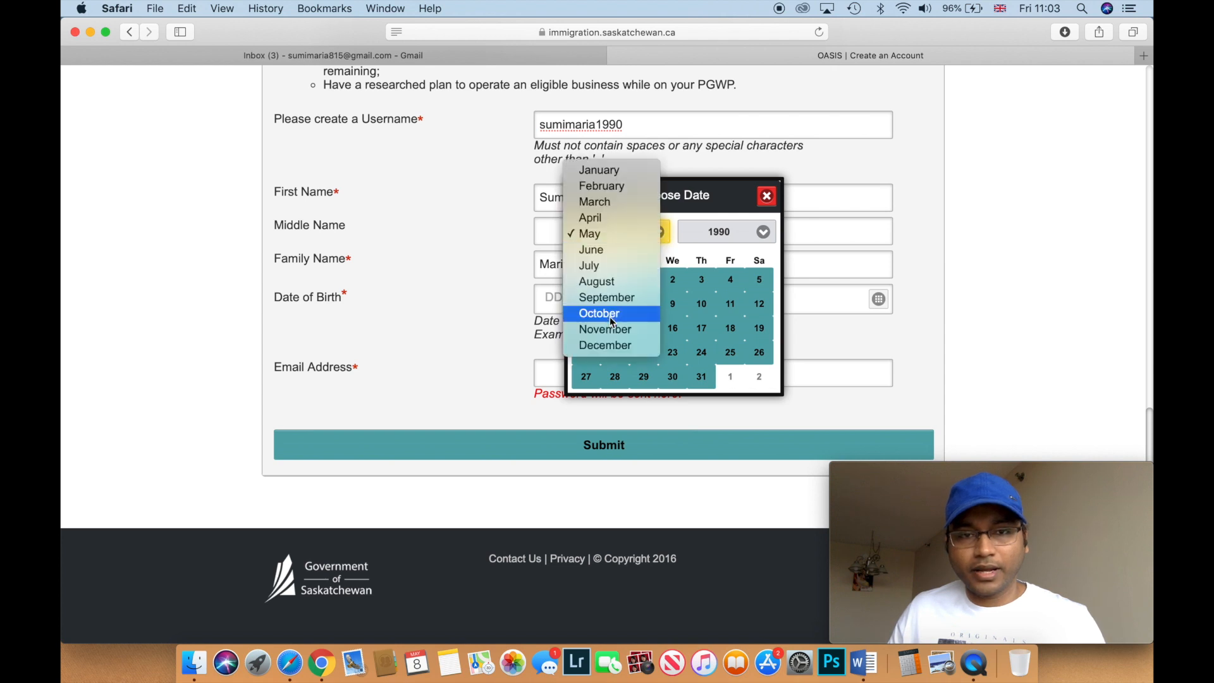
left_click(648, 345)
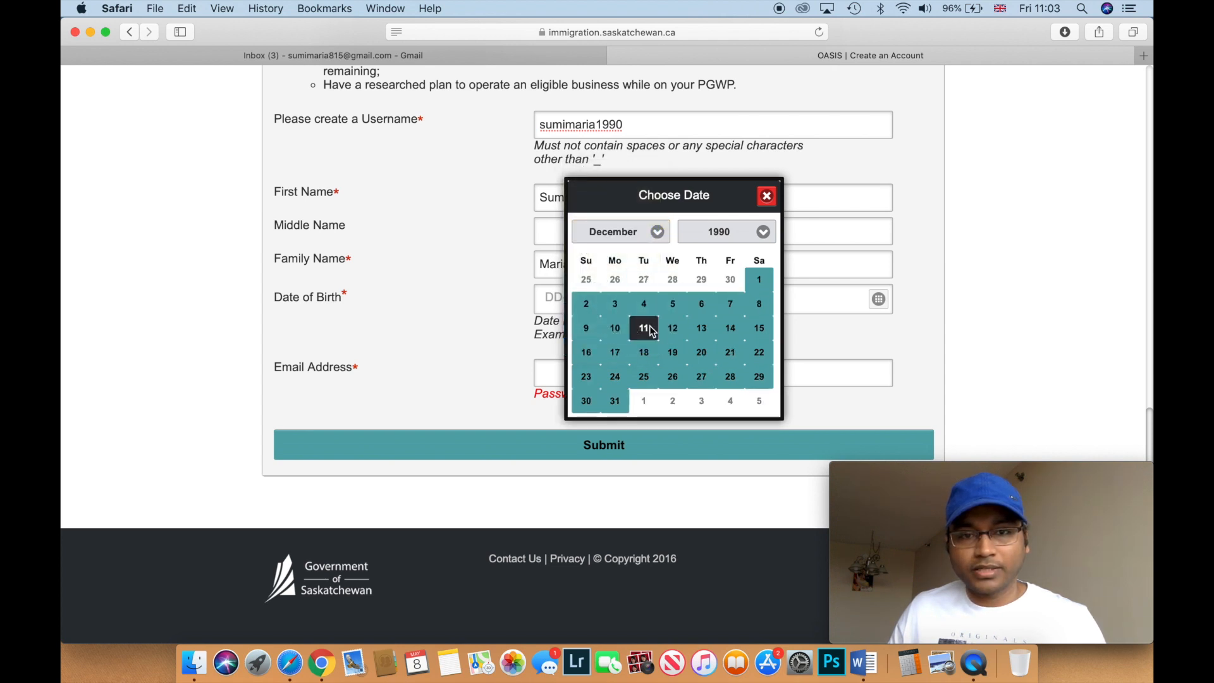
left_click(614, 402)
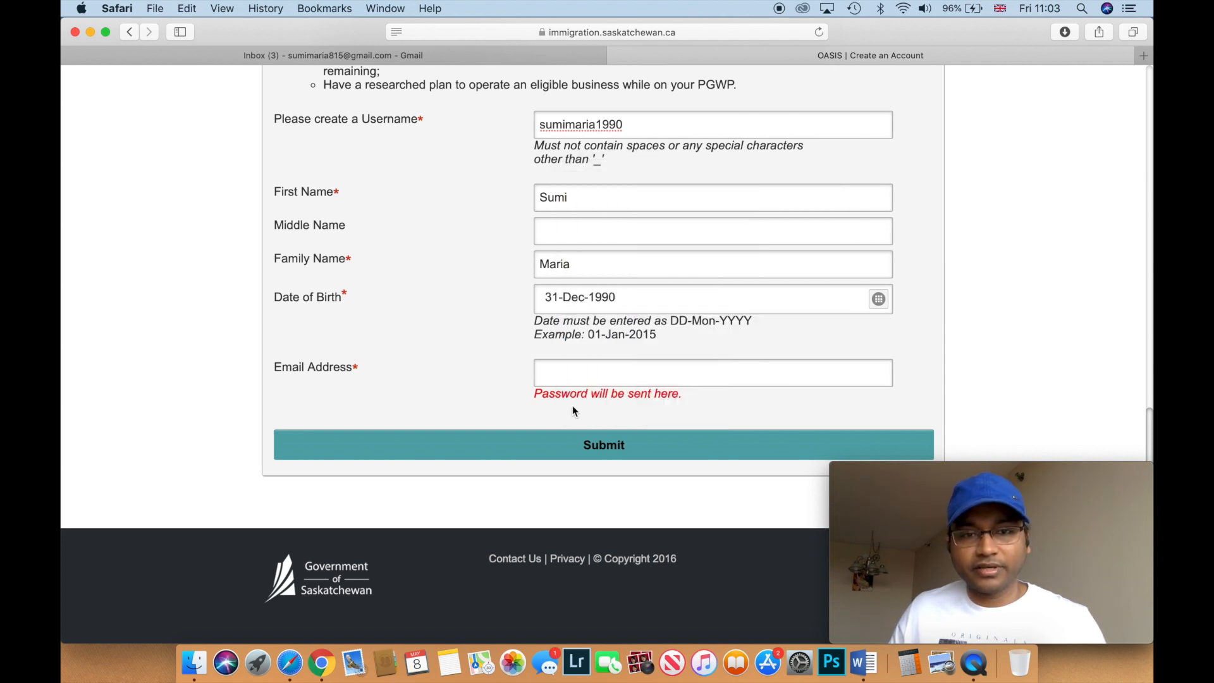
- Paste the applicant's e-mail address, review the form and submit the new account
left_click(575, 373)
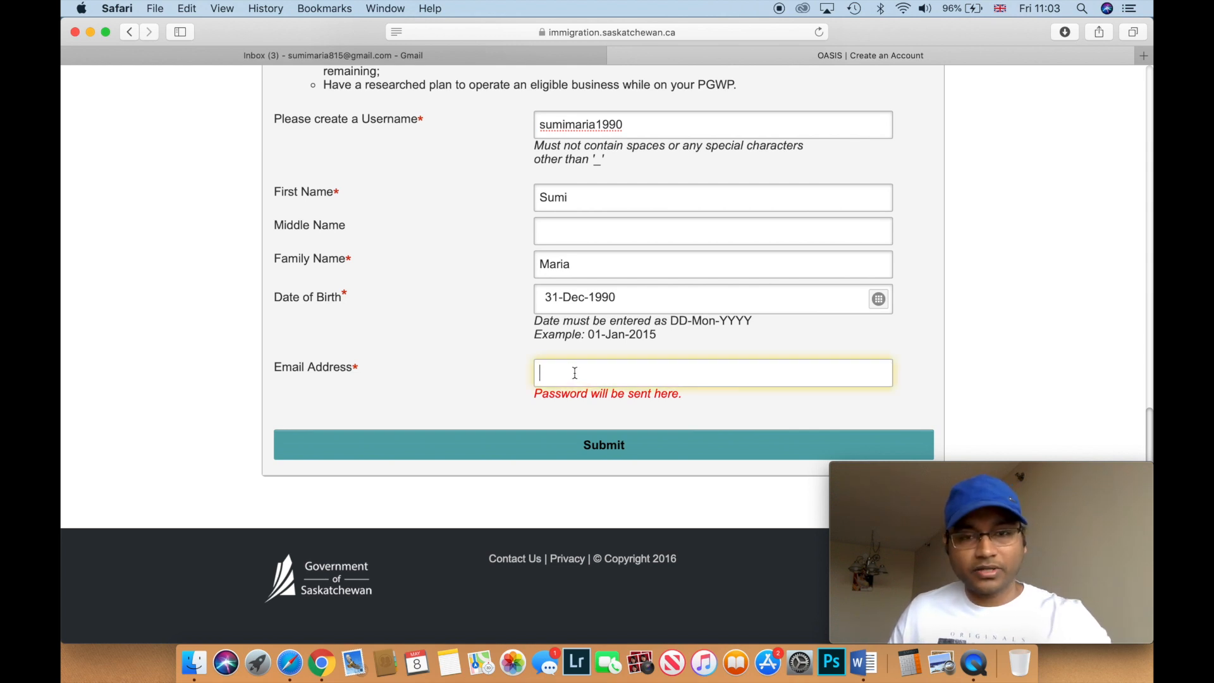
key("super+v")
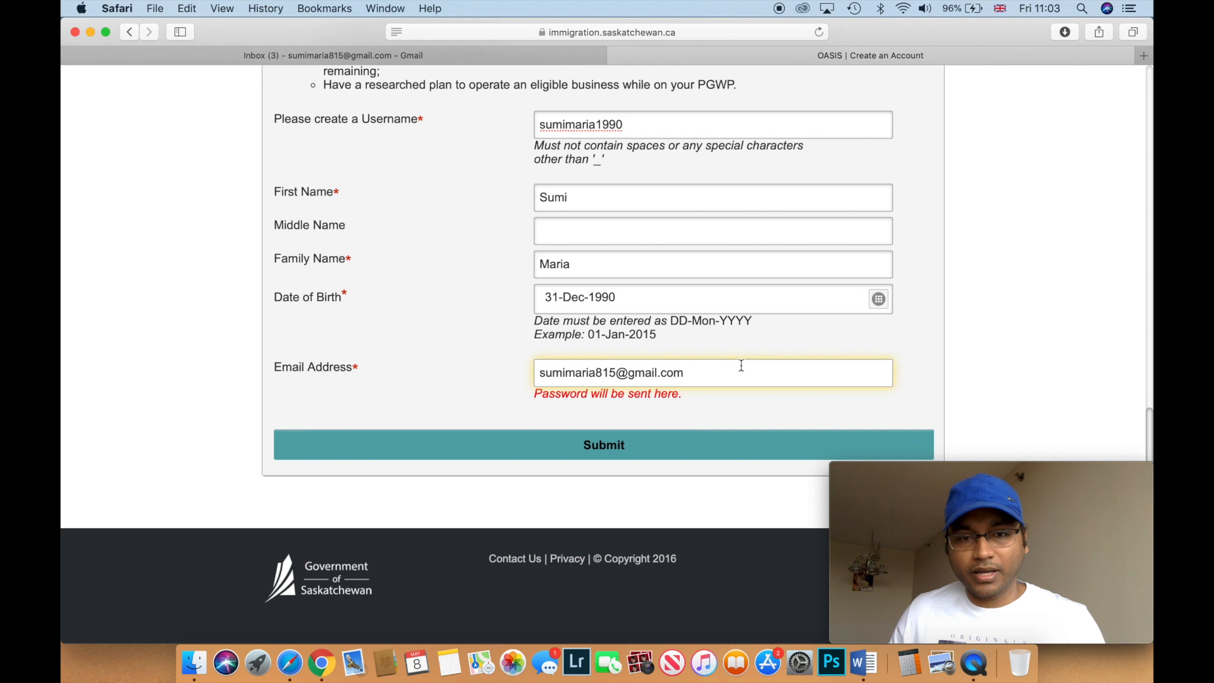
scroll(741, 366, "up", 1)
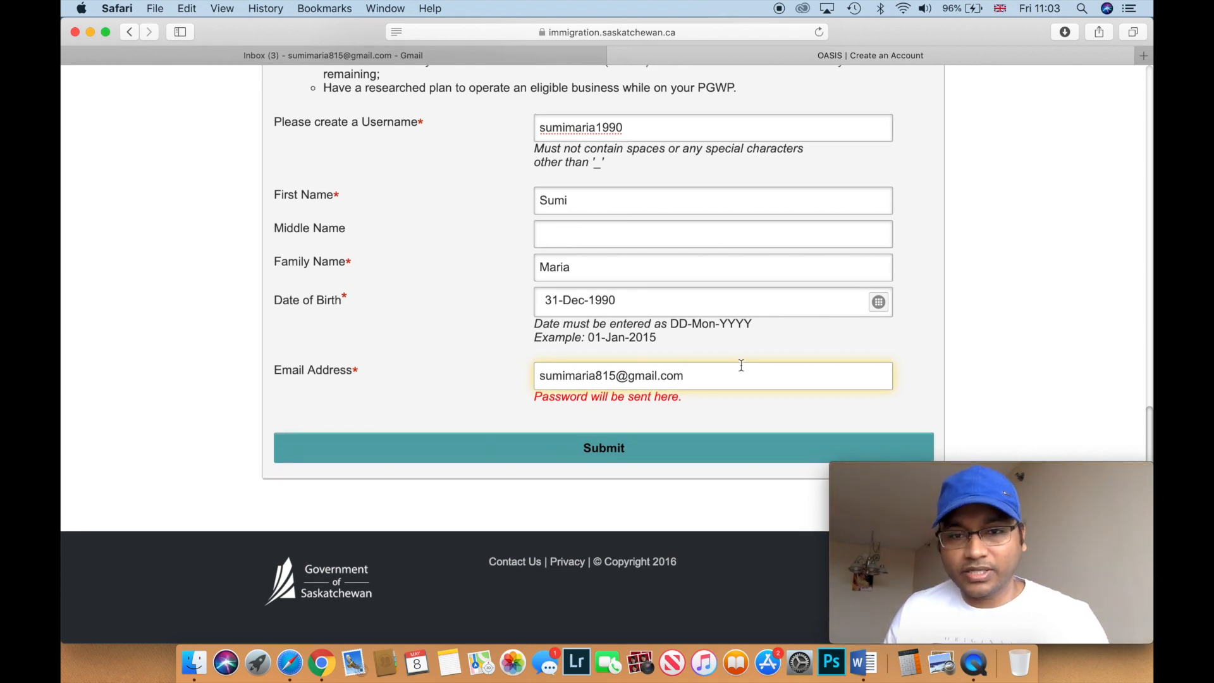
scroll(741, 365, "up", 1)
scroll(742, 371, "up", 5)
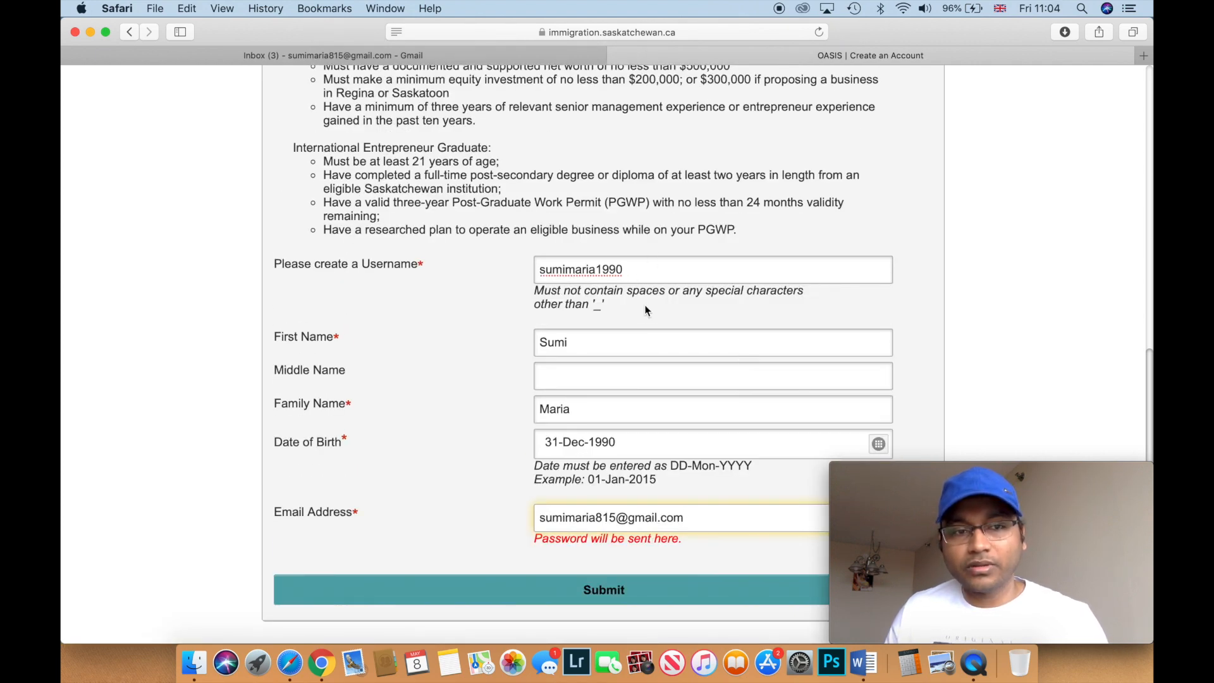
scroll(646, 307, "down", 1)
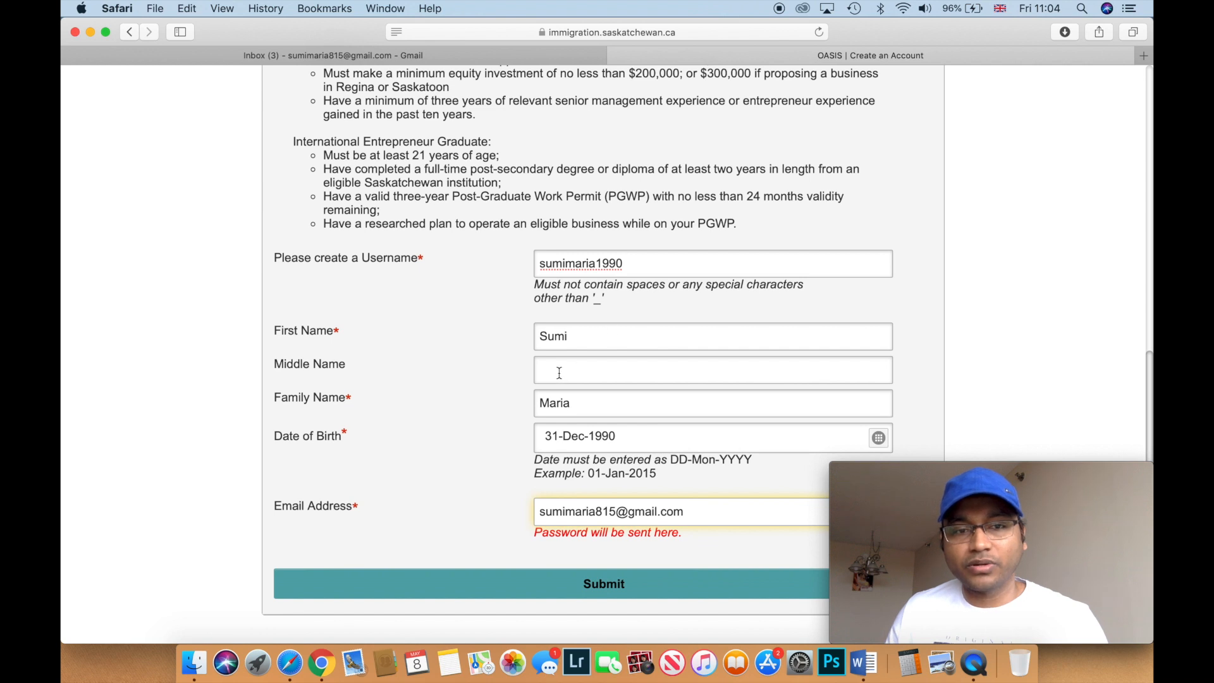
scroll(587, 334, "down", 2)
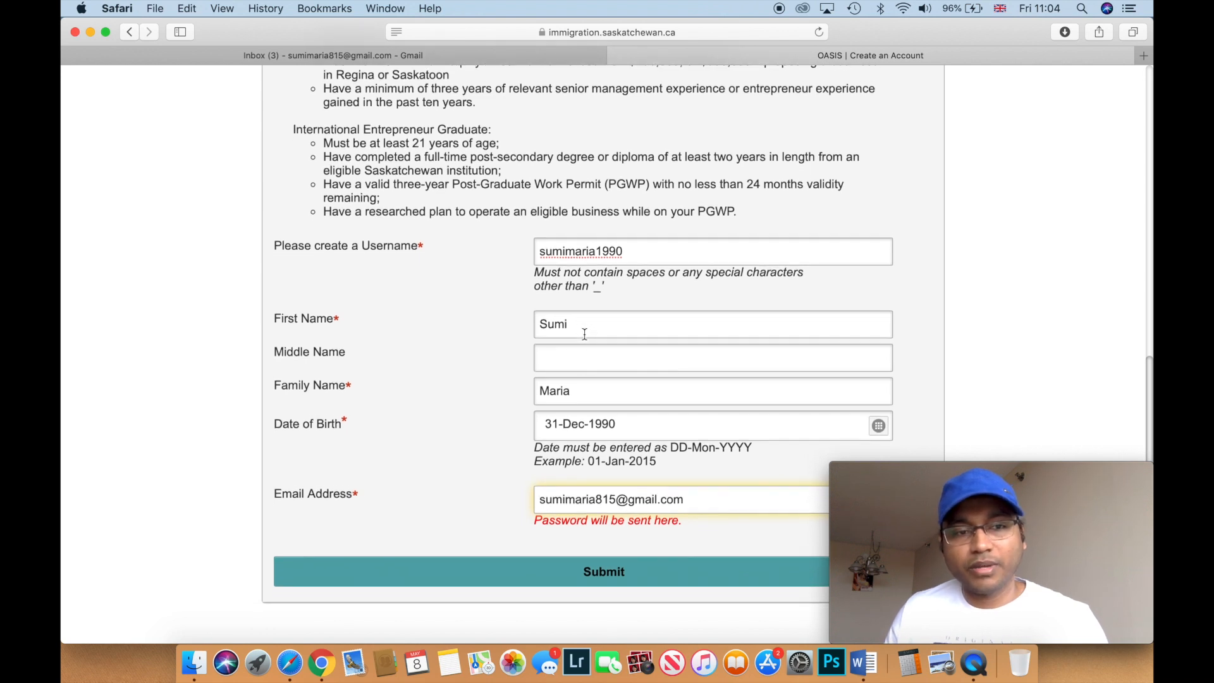
scroll(591, 382, "down", 5)
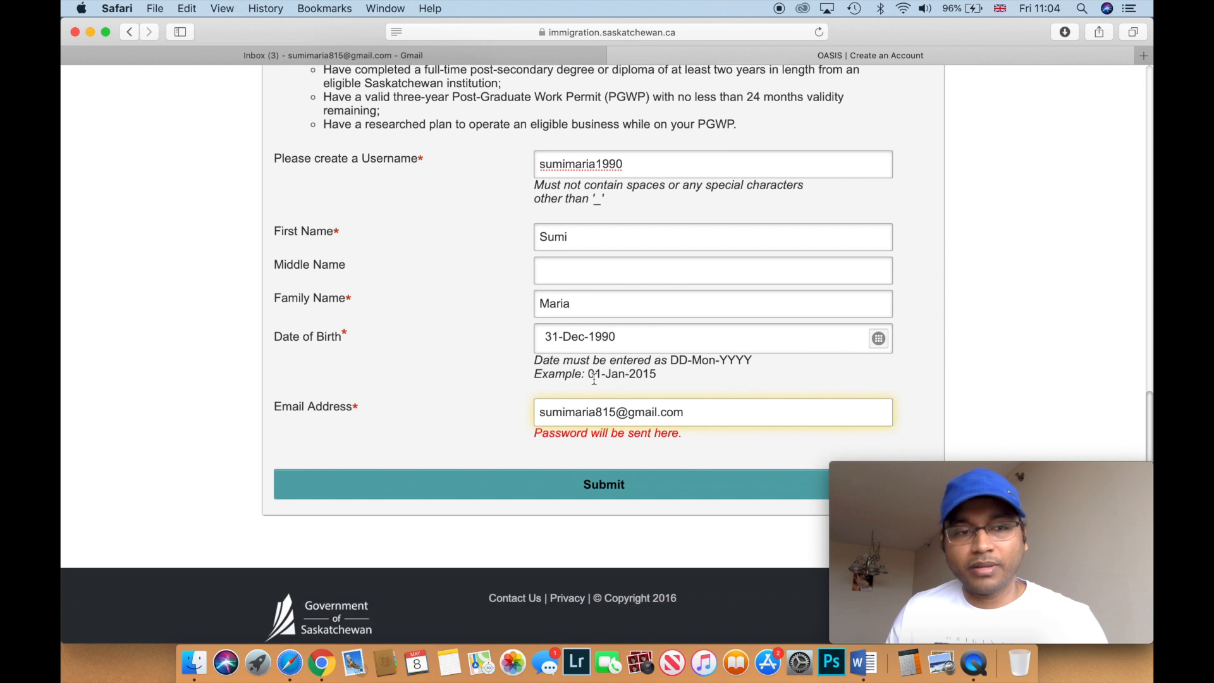
scroll(593, 378, "down", 2)
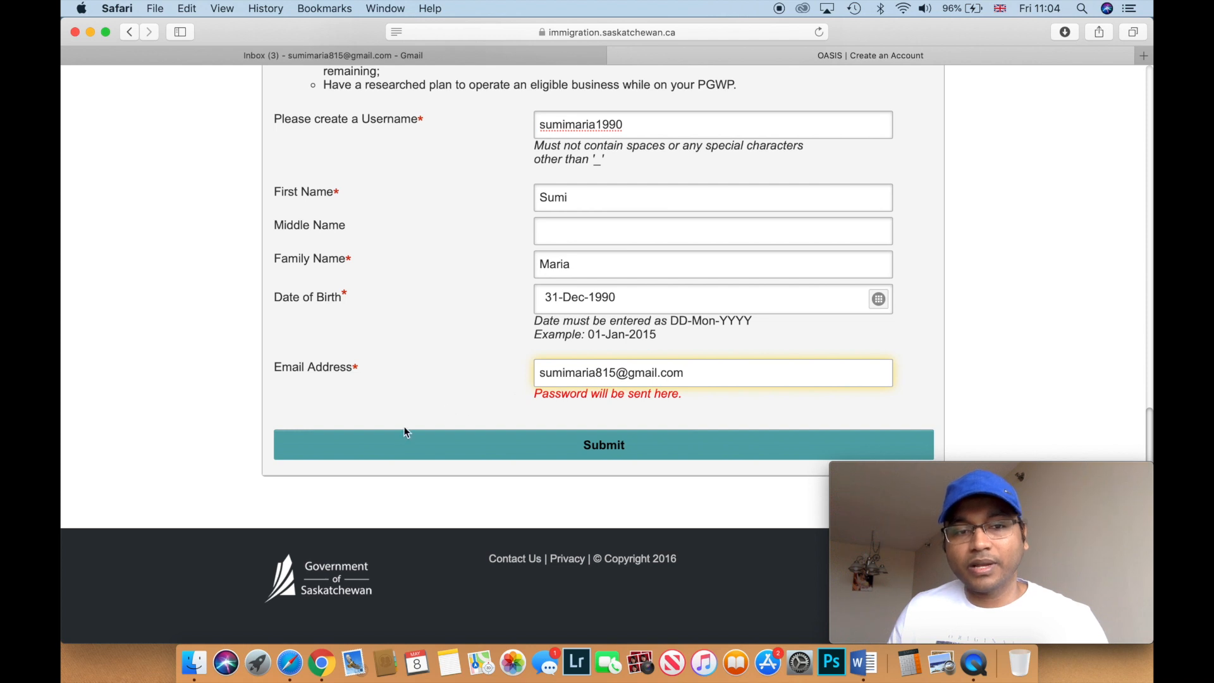
left_click(594, 452)
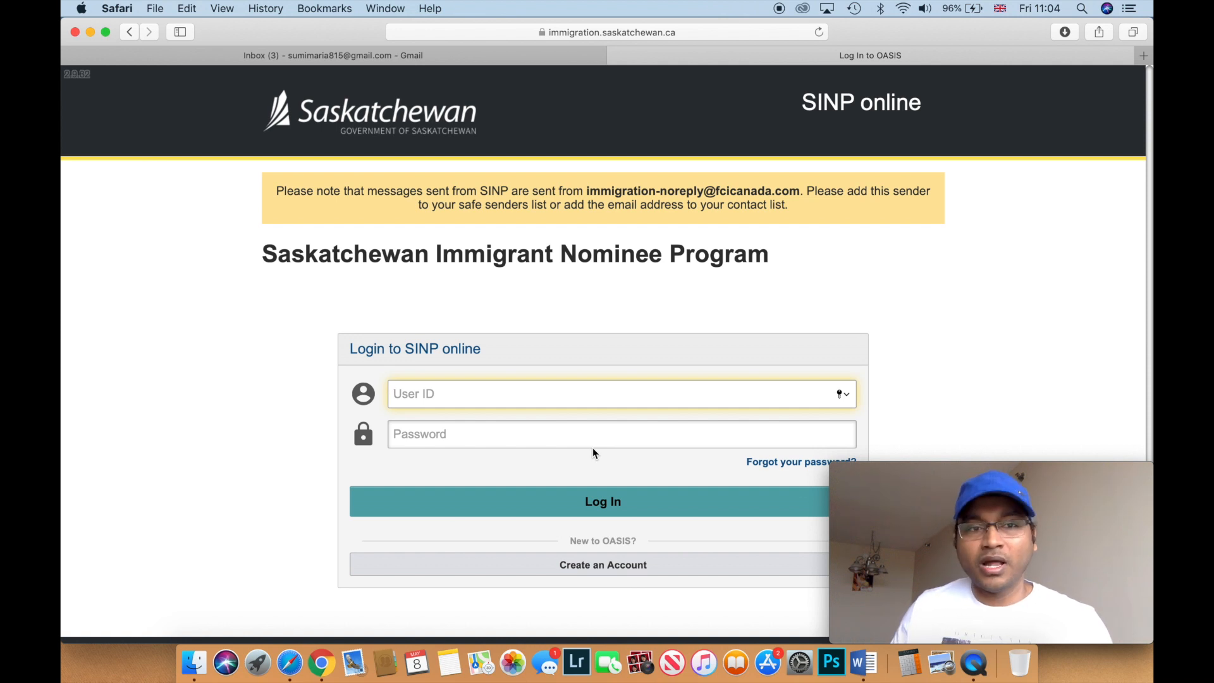
- Open the SINP Online Application Login Access email in Gmail to get the new credentials
left_click(379, 60)
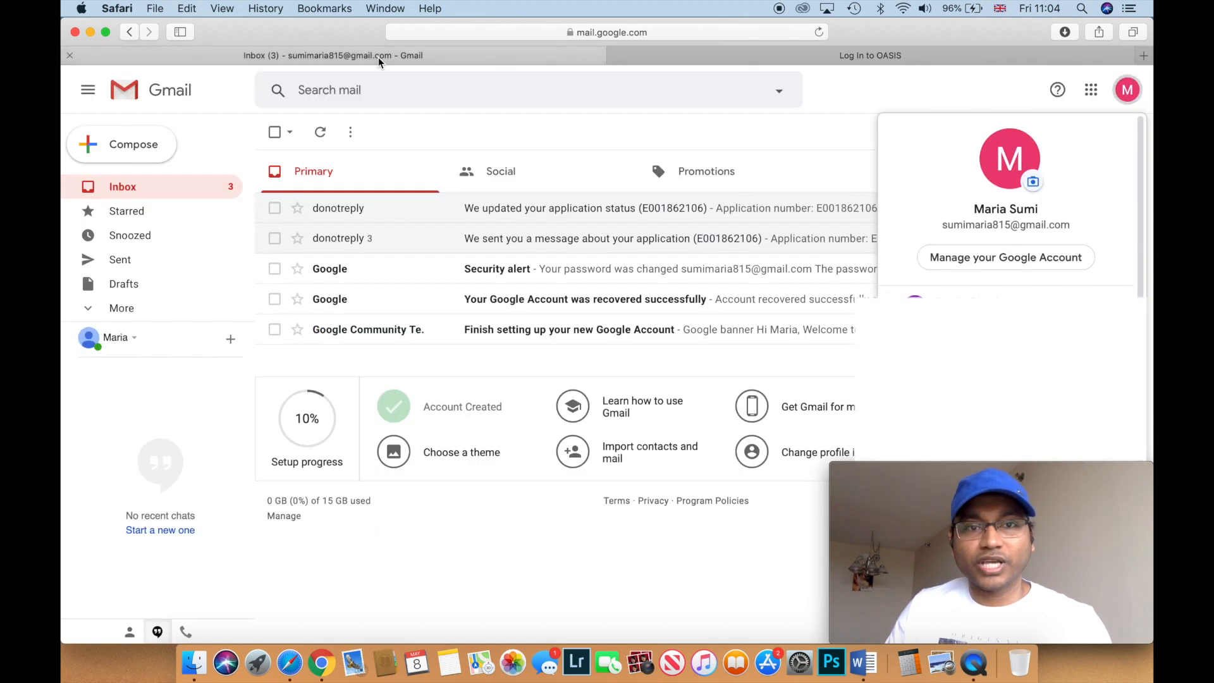
left_click(193, 191)
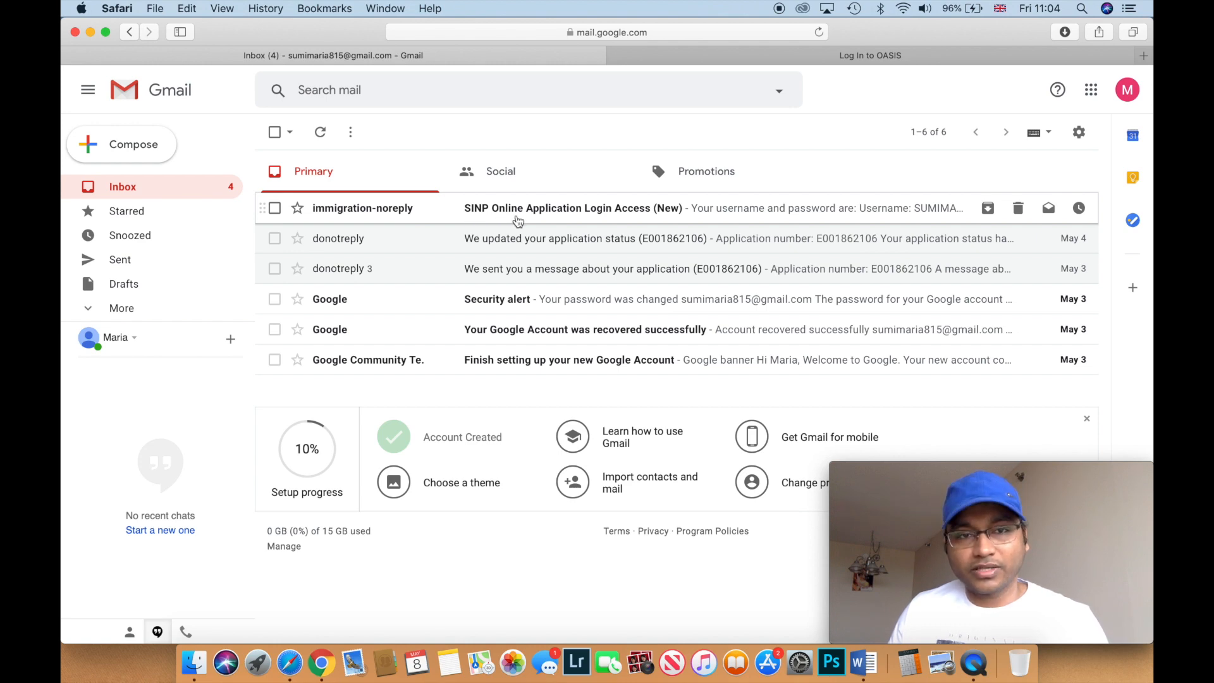
left_click(517, 220)
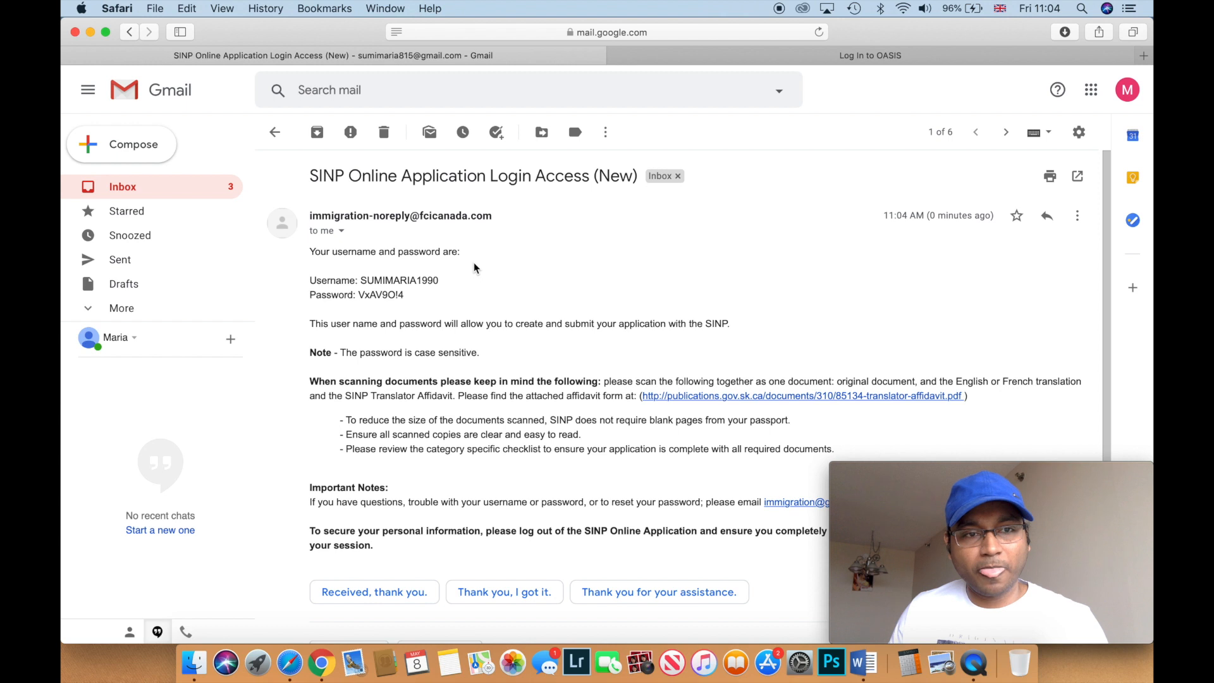
scroll(474, 263, "down", 1)
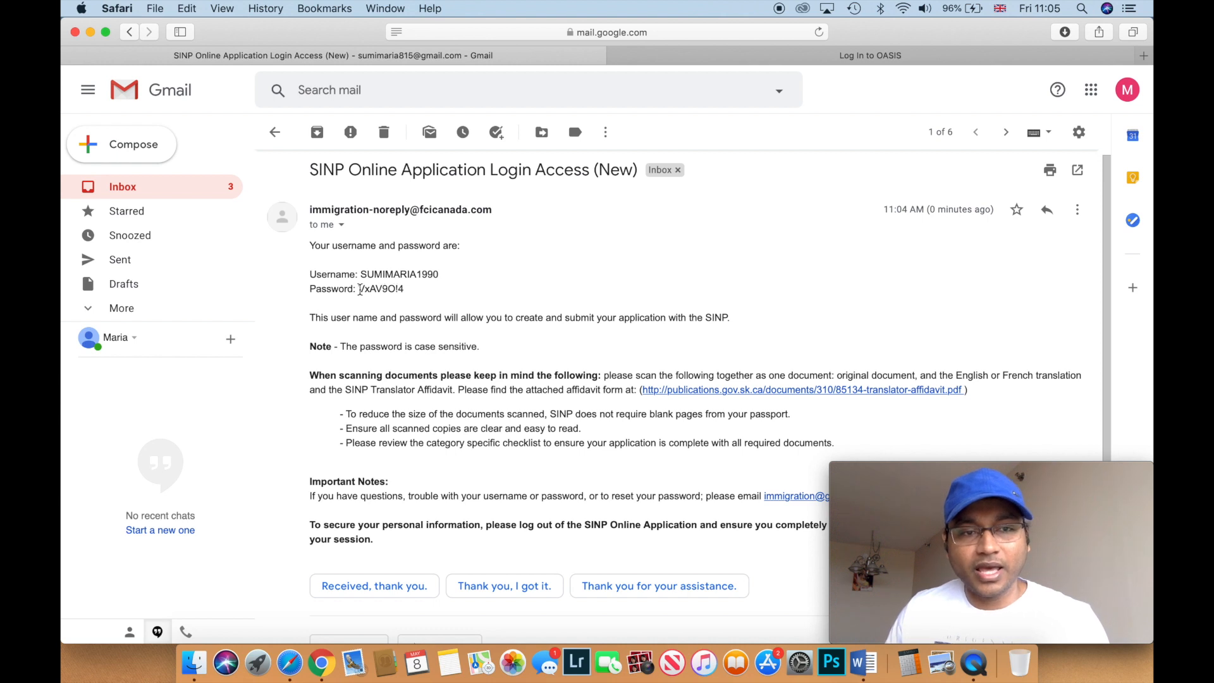
left_click_drag(358, 289, 407, 289)
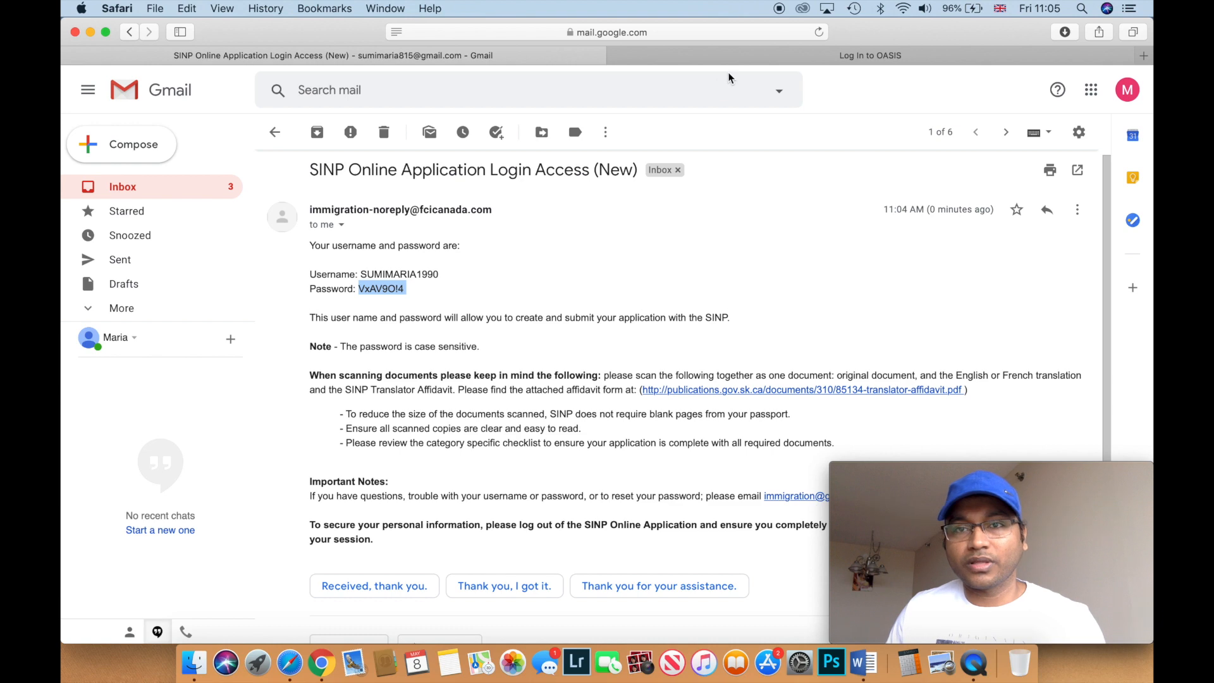
left_click(742, 57)
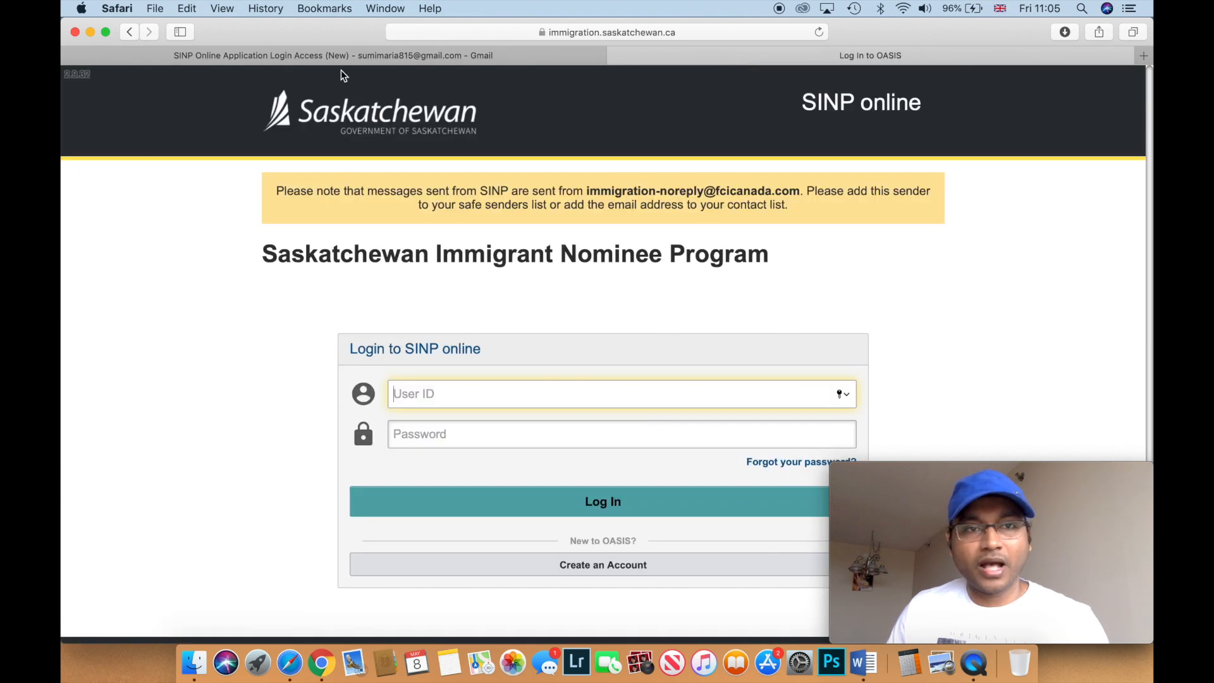
- Copy the emailed username into the OASIS User ID field
left_click(362, 58)
left_click_drag(366, 272, 447, 269)
key("super+c")
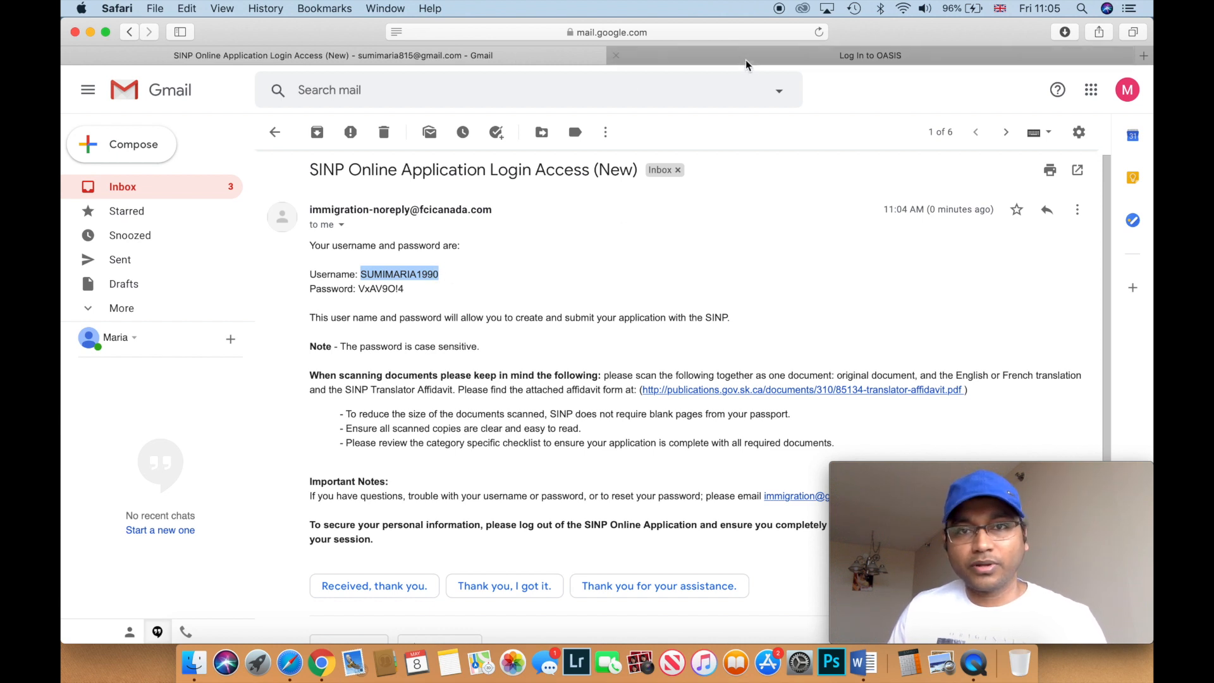
left_click(745, 57)
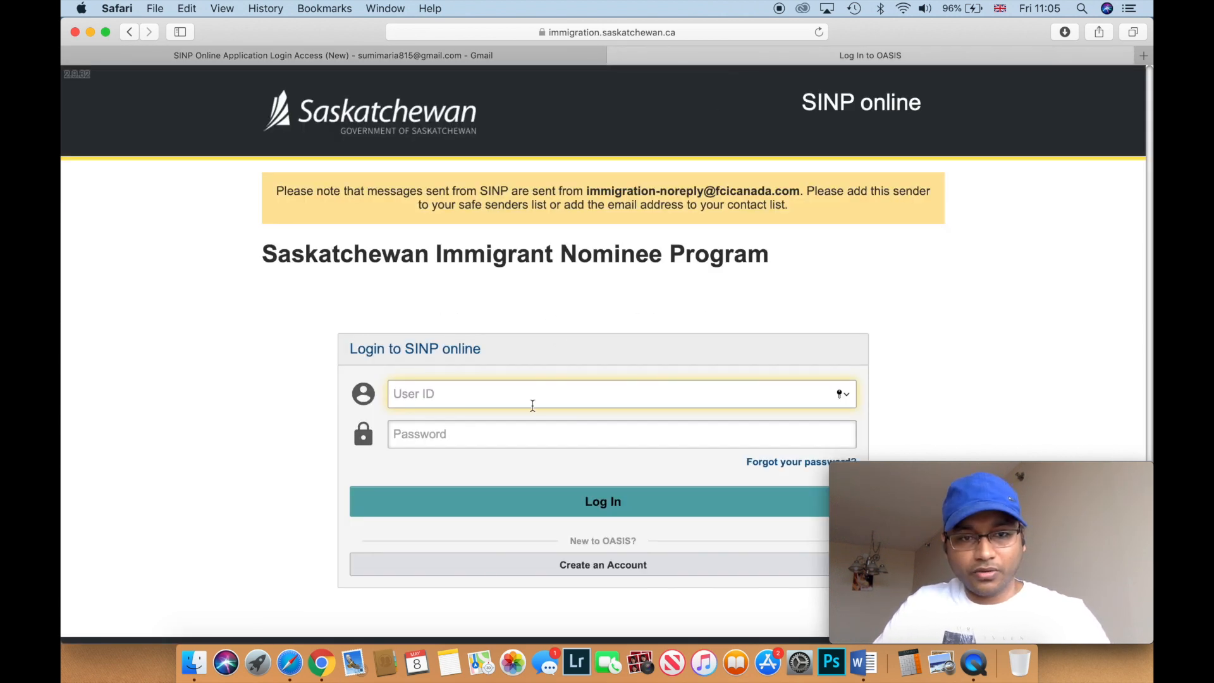
key("super+v")
left_click(555, 436)
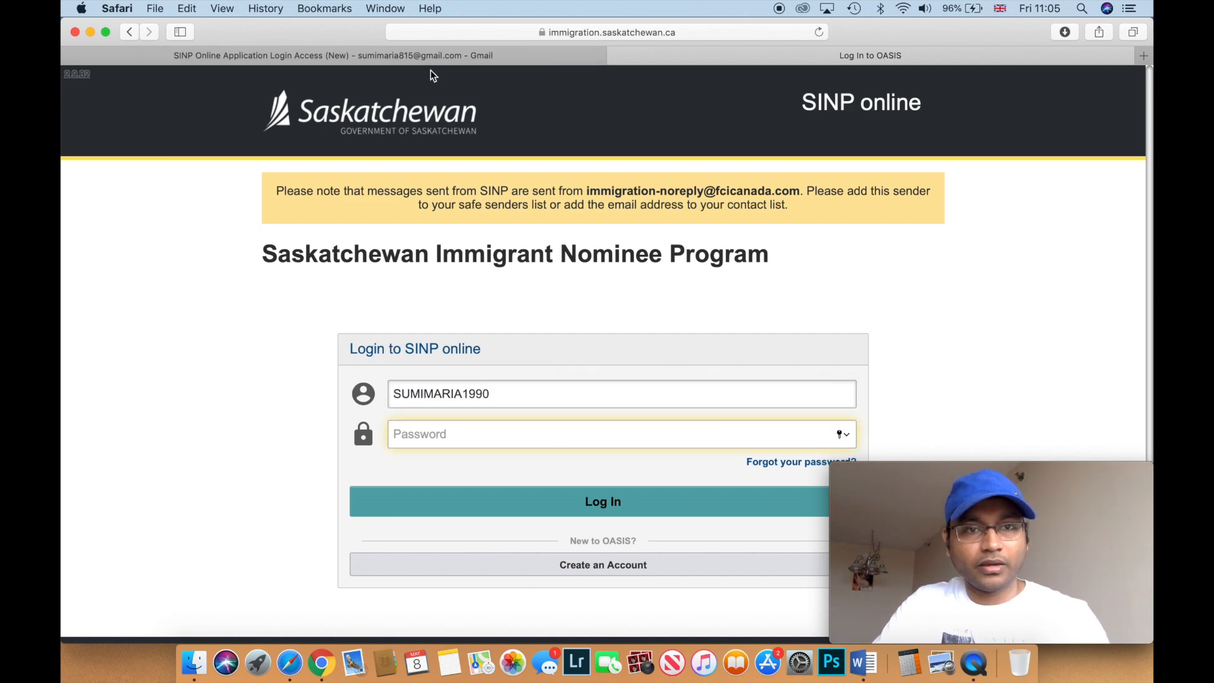
- Paste the emailed password into the Password field and log in
left_click(417, 57)
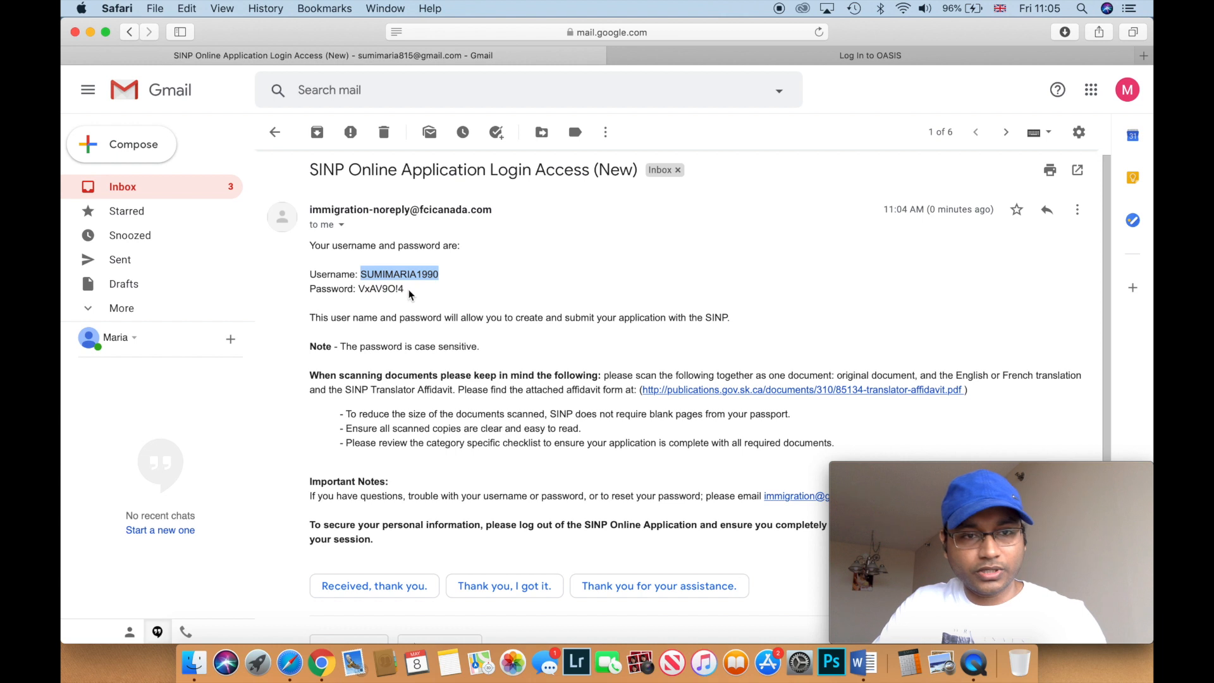
left_click_drag(405, 290, 361, 292)
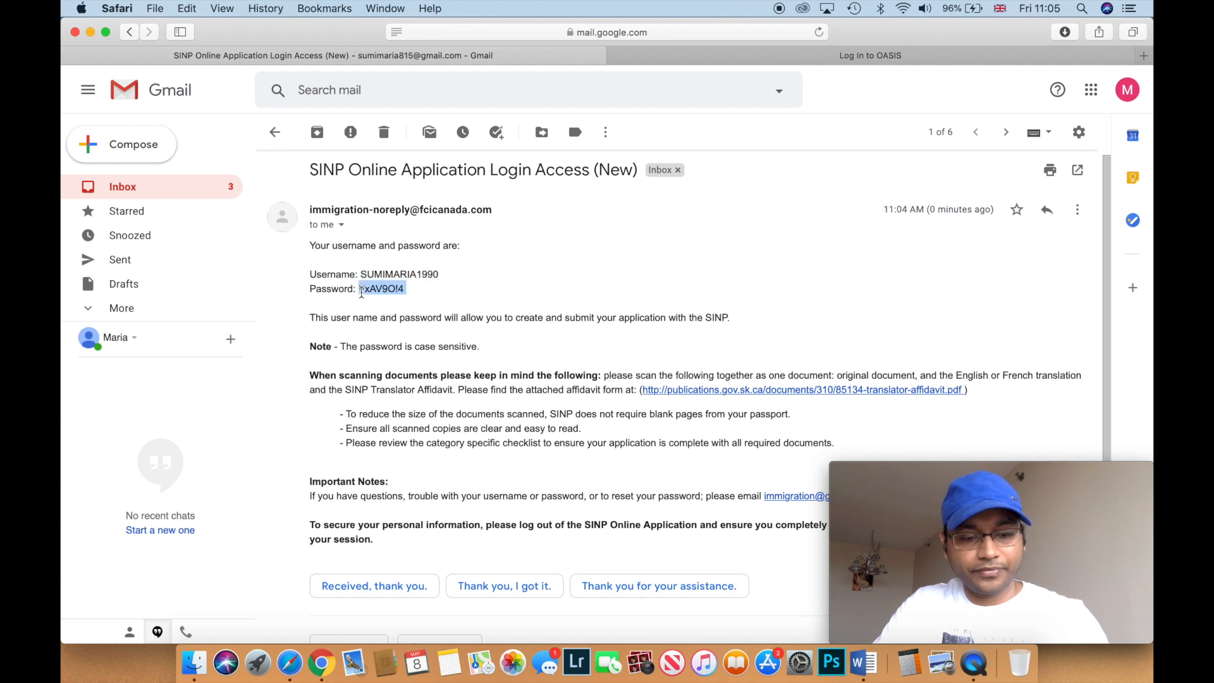
left_click(873, 53)
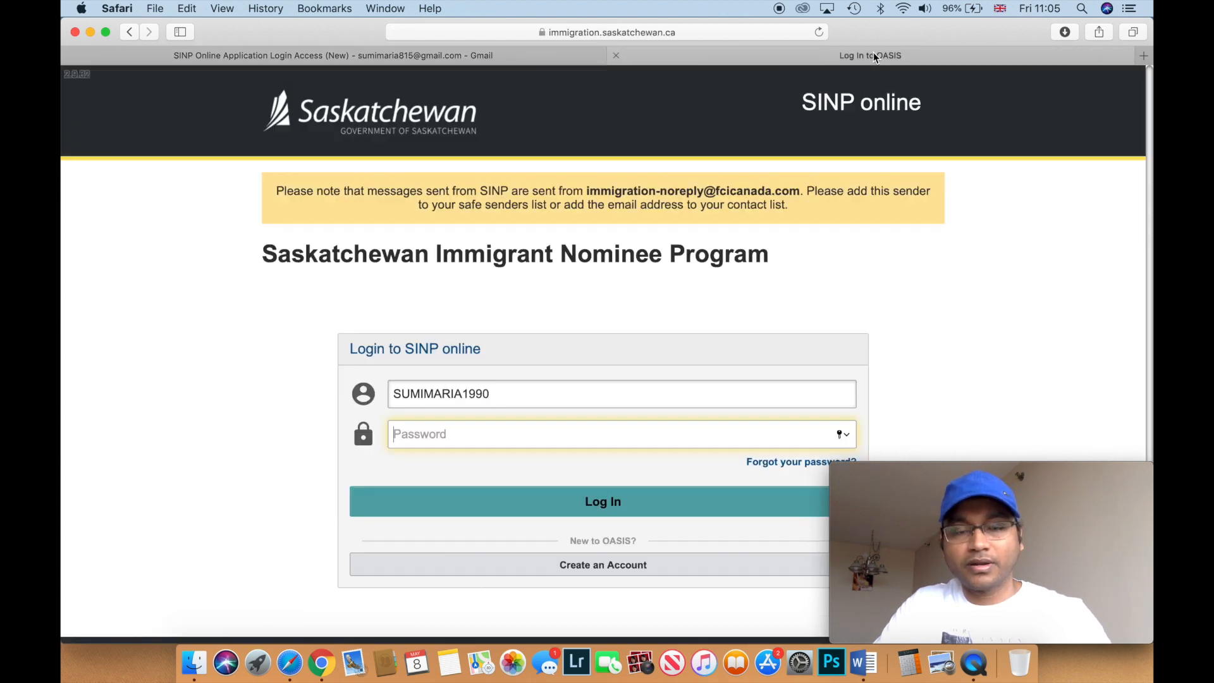
key("super+v")
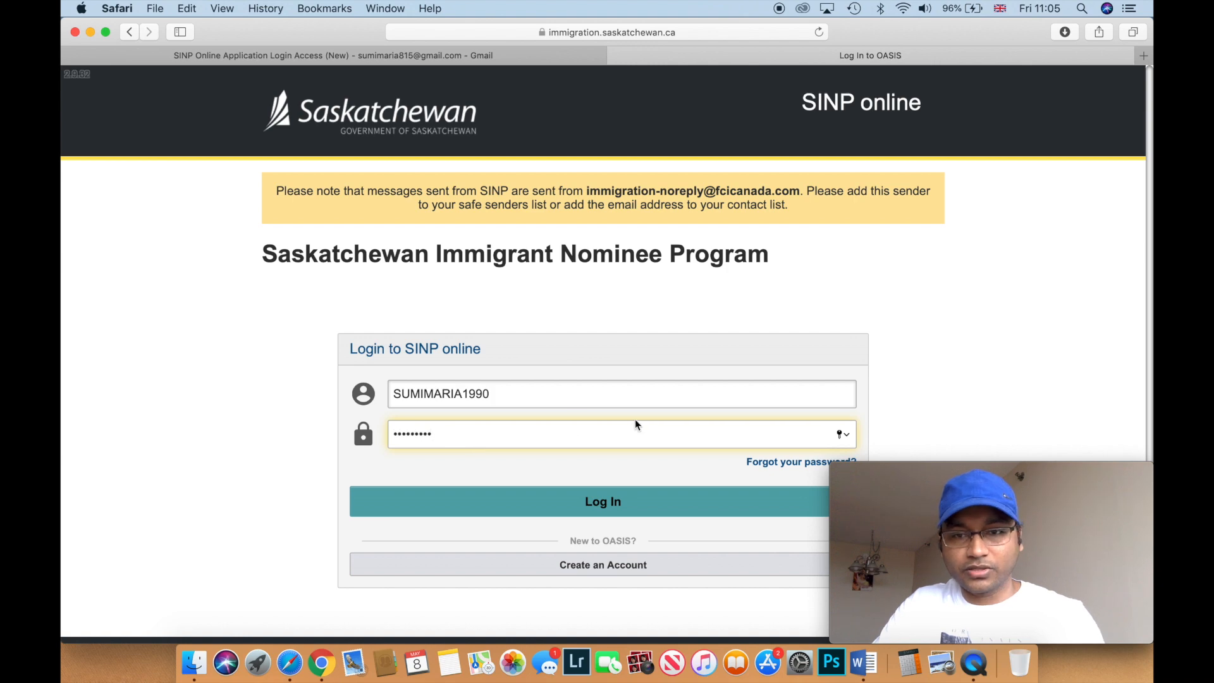
scroll(651, 419, "down", 3)
left_click(607, 402)
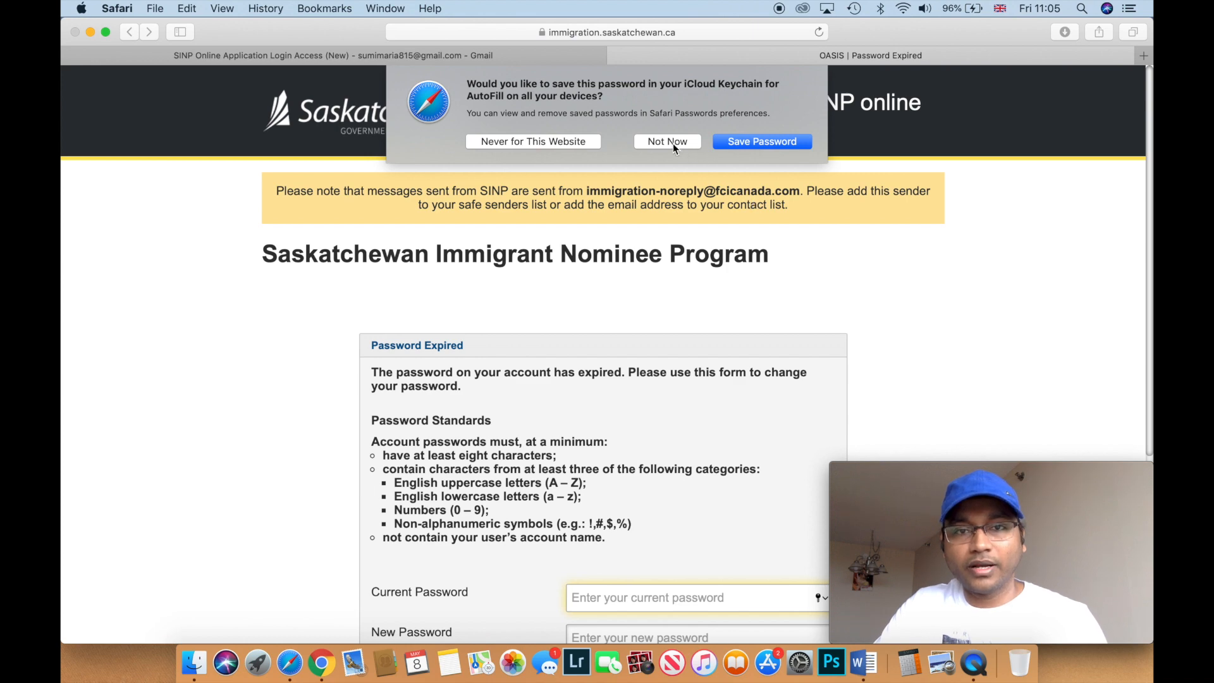
- Decline the Keychain prompt and paste the emailed password as the Current Password
left_click(670, 141)
scroll(872, 291, "down", 1)
scroll(872, 297, "down", 3)
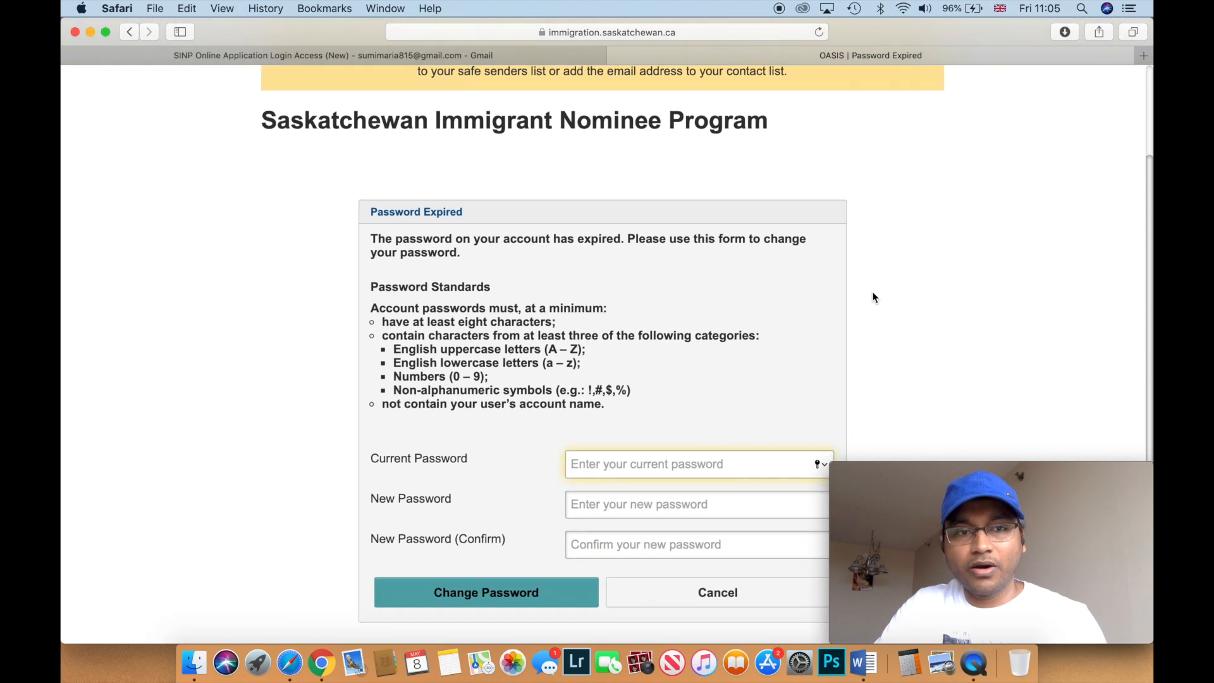
scroll(872, 298, "up", 2)
scroll(873, 297, "up", 1)
scroll(873, 297, "down", 3)
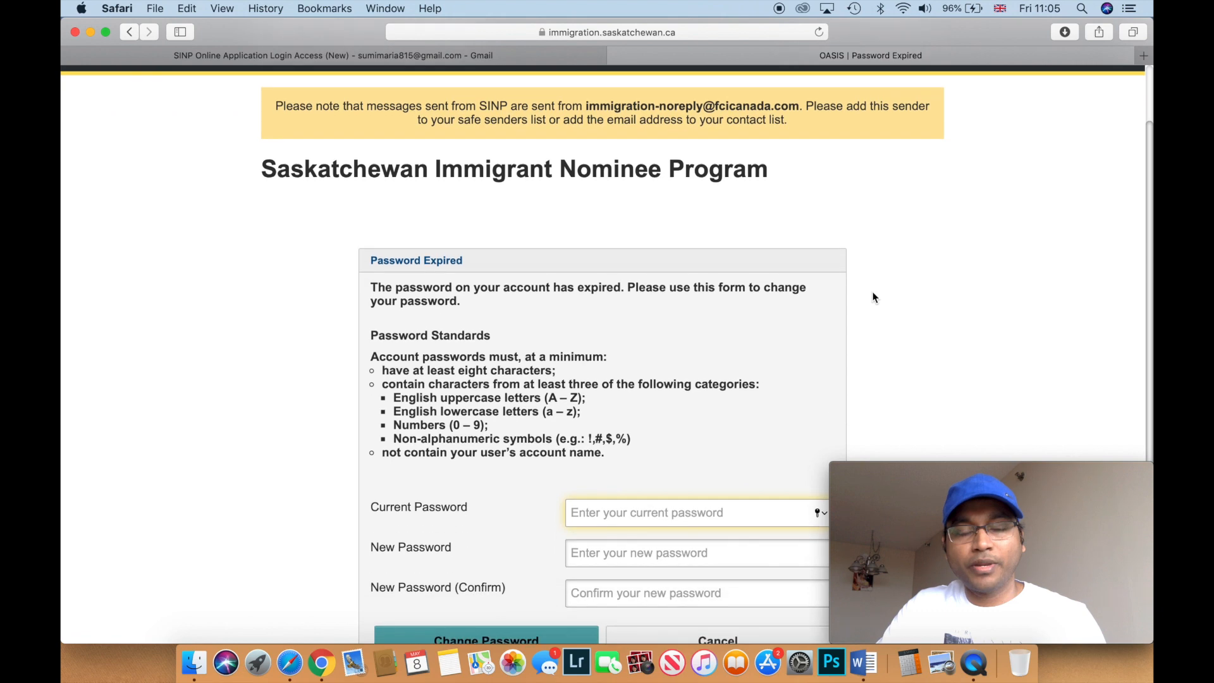
scroll(873, 297, "down", 3)
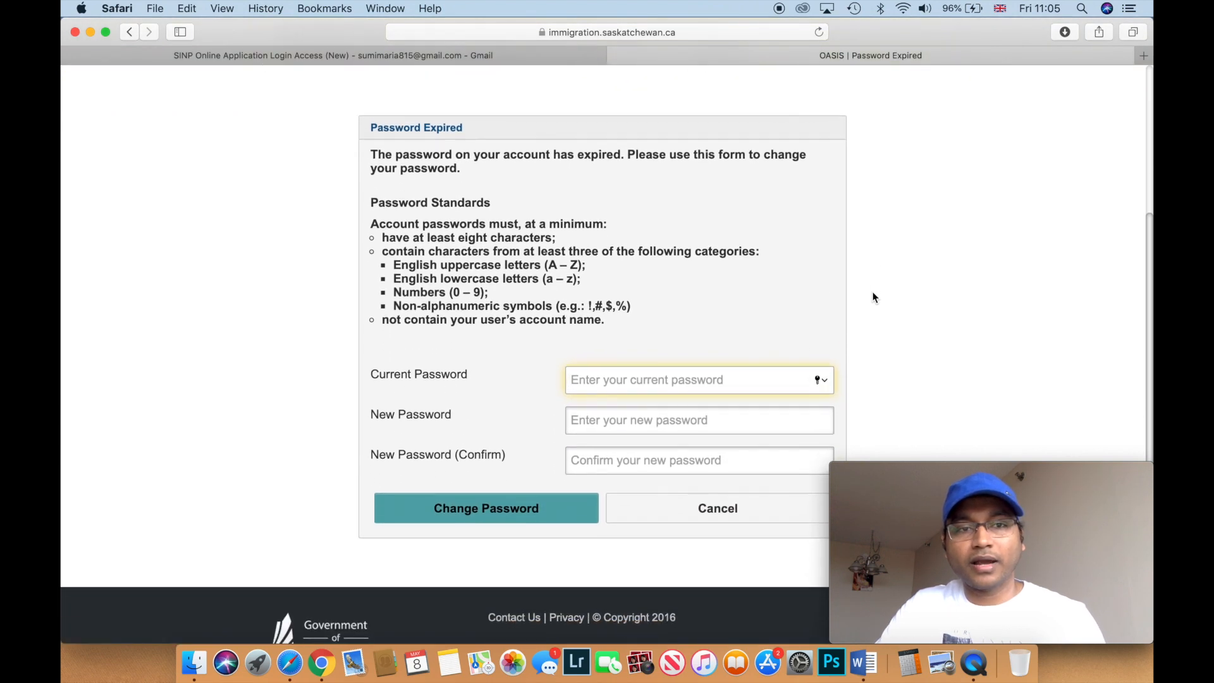
scroll(872, 297, "down", 2)
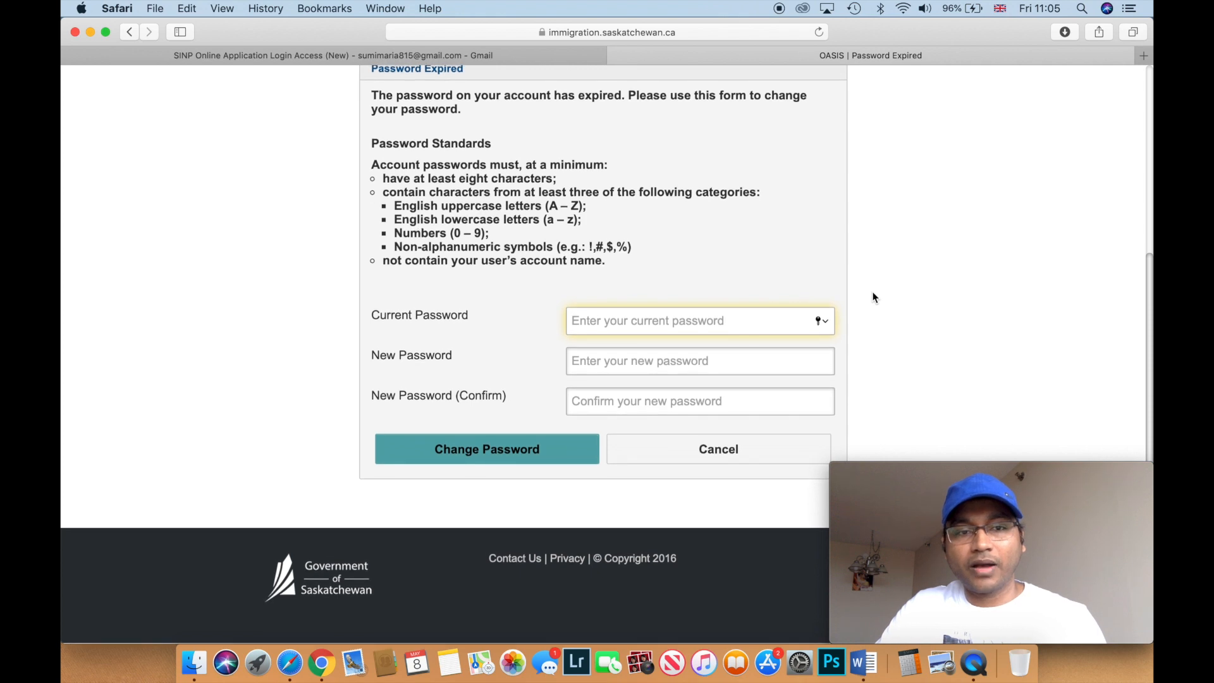
key("super+v")
- Enter and confirm a new password, rejecting Safari's suggestion, and submit the change
left_click(632, 364)
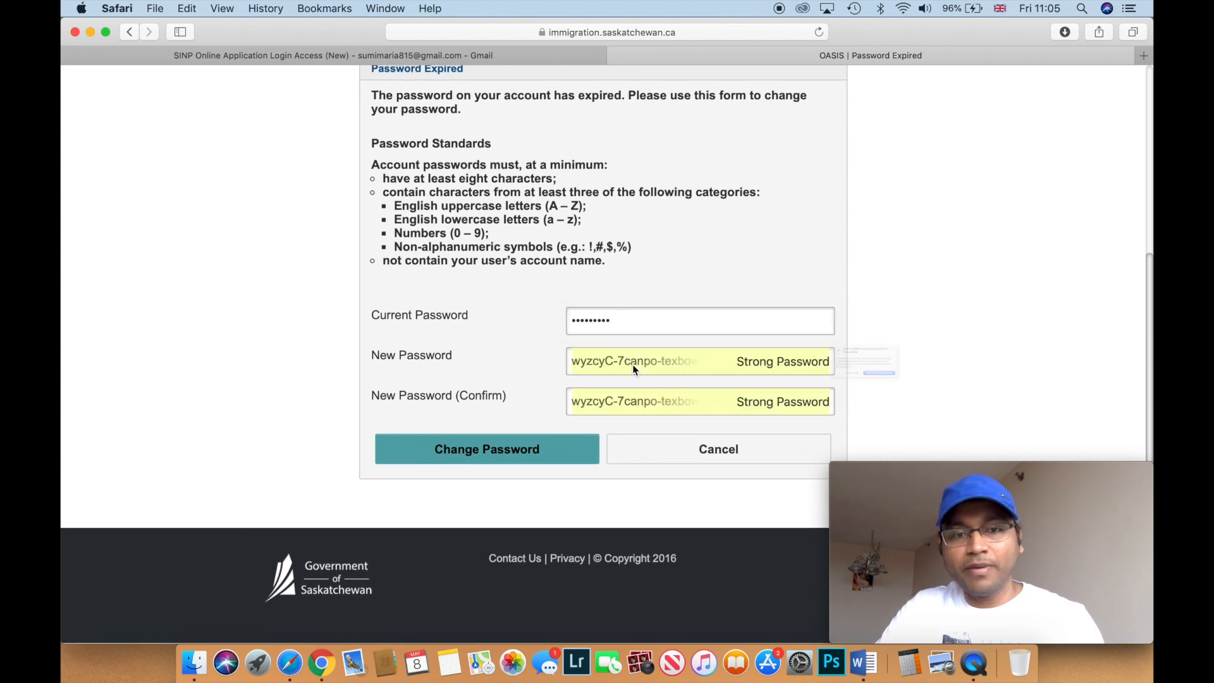
left_click(911, 405)
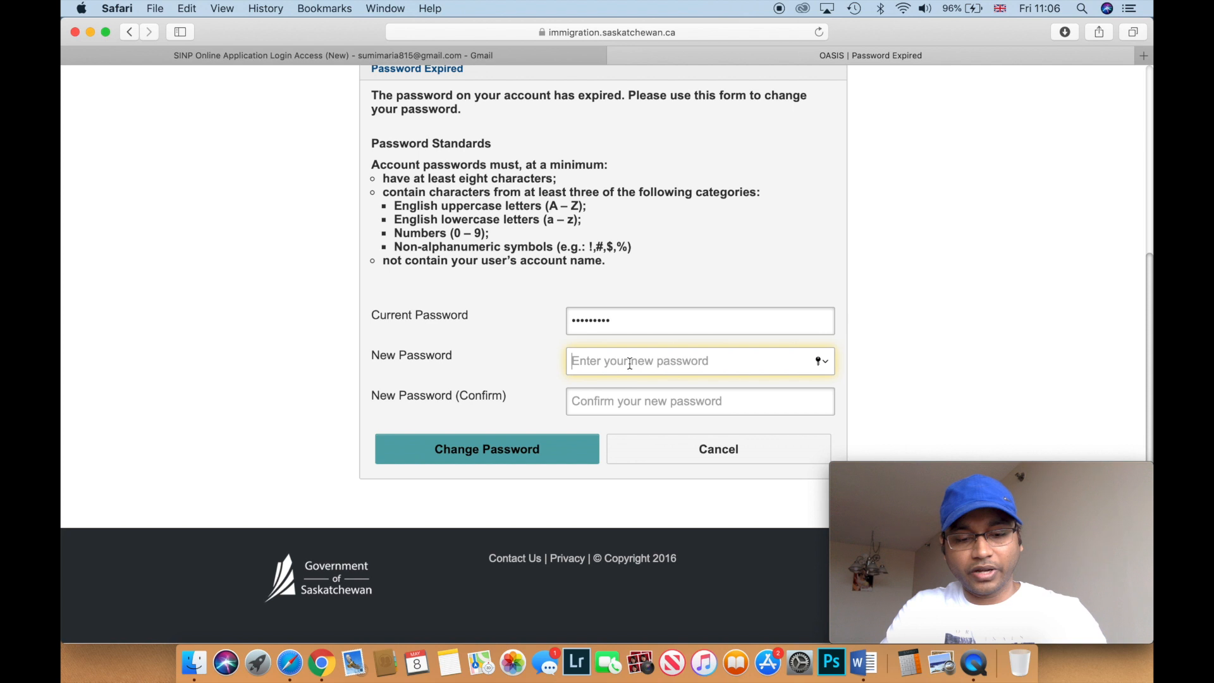
type("••")
key("BackSpace")
type("••••••••••••••••••••••")
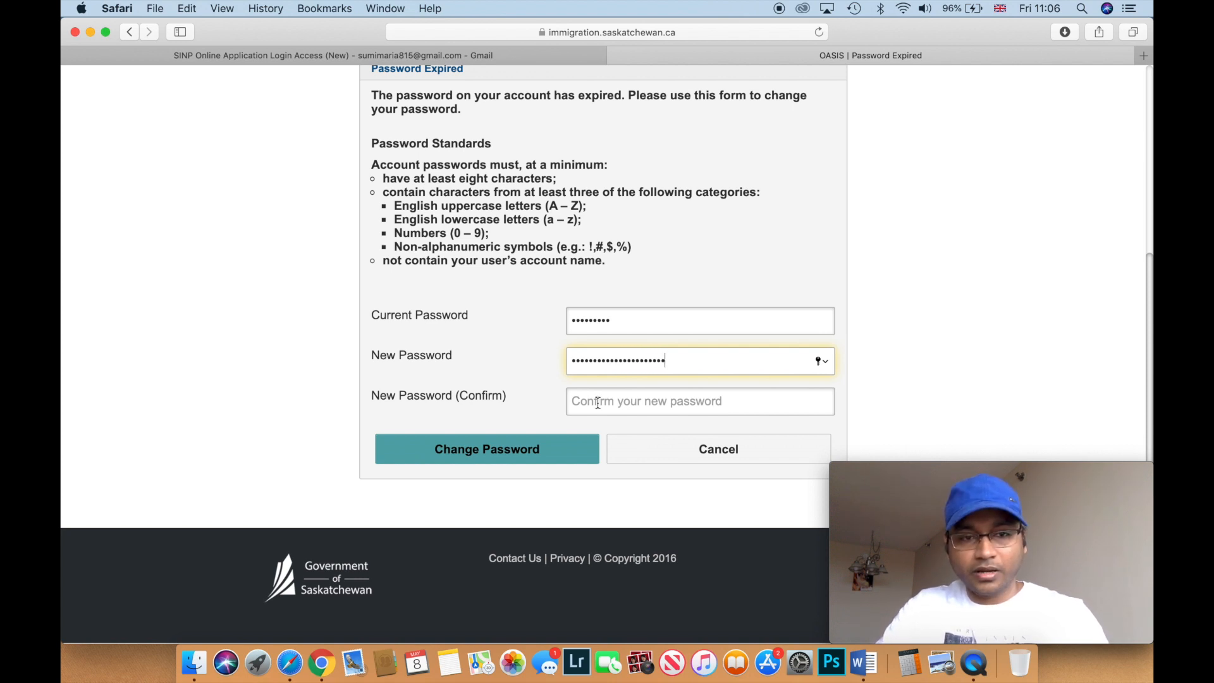
left_click(598, 402)
type("••••••••••")
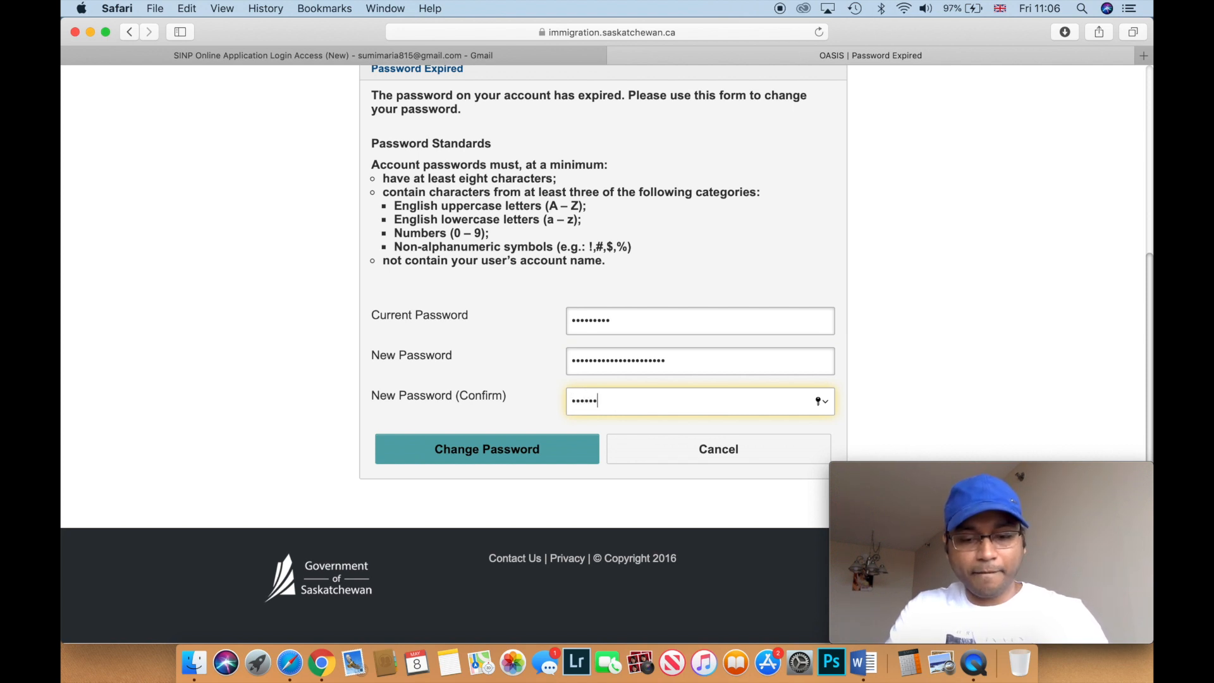
type("•••••••")
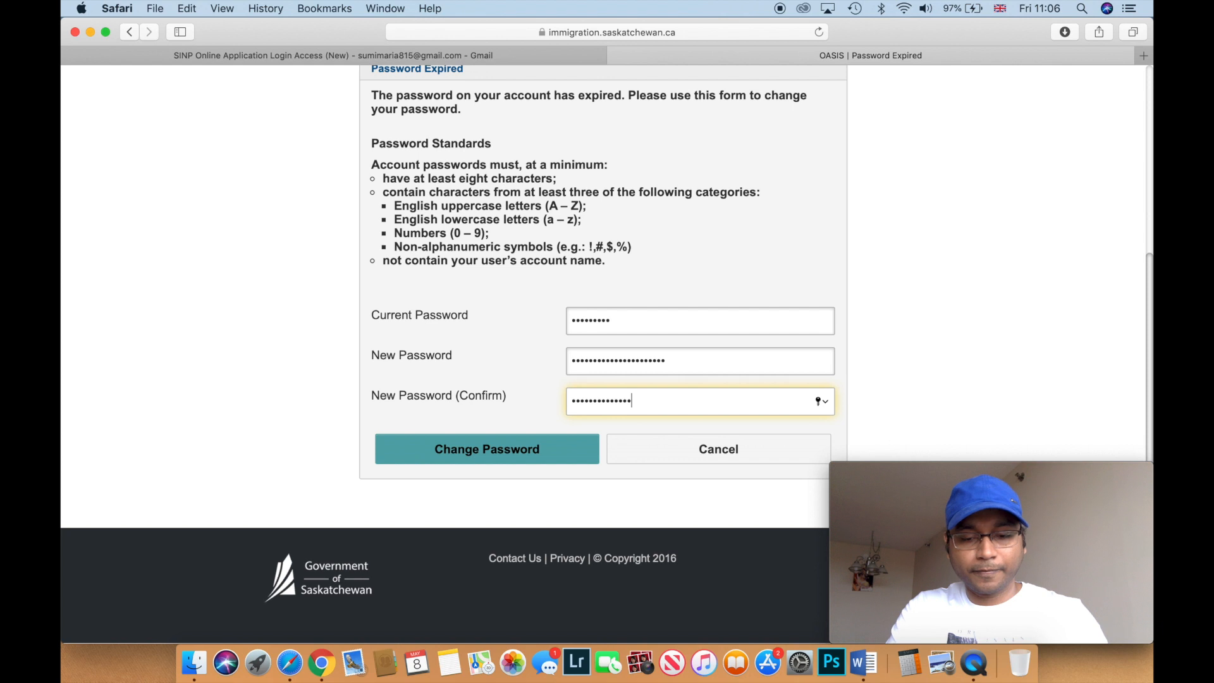
key("BackSpace")
type("••••")
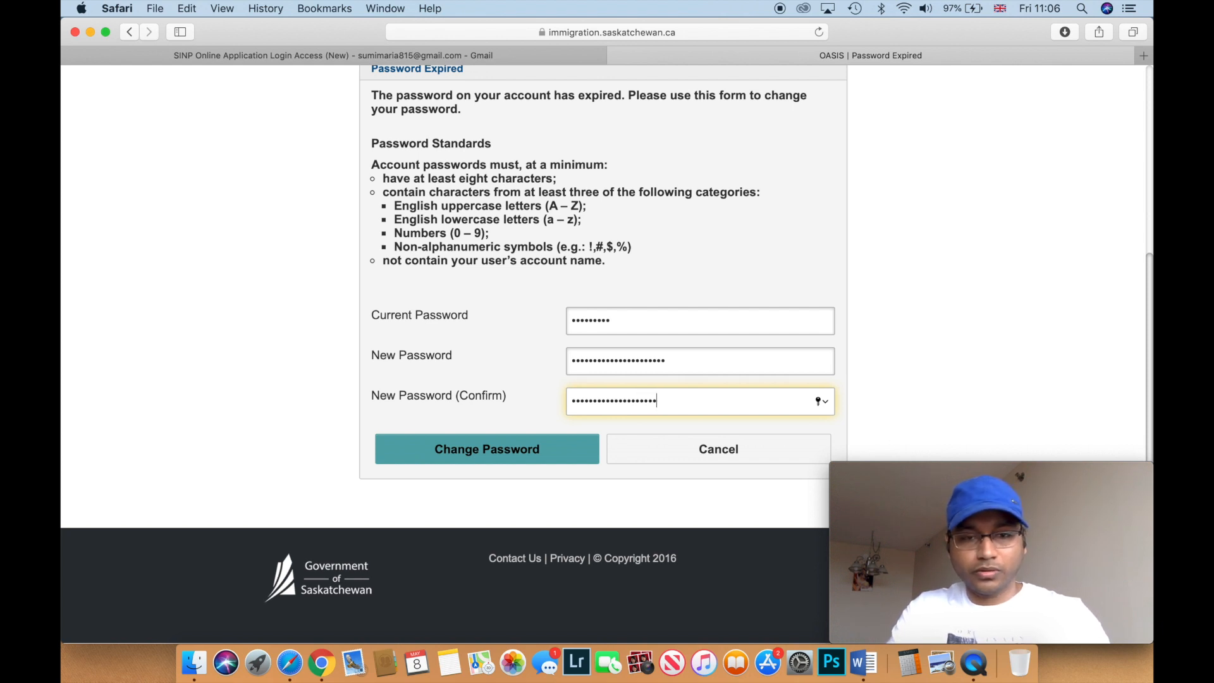
left_click(510, 450)
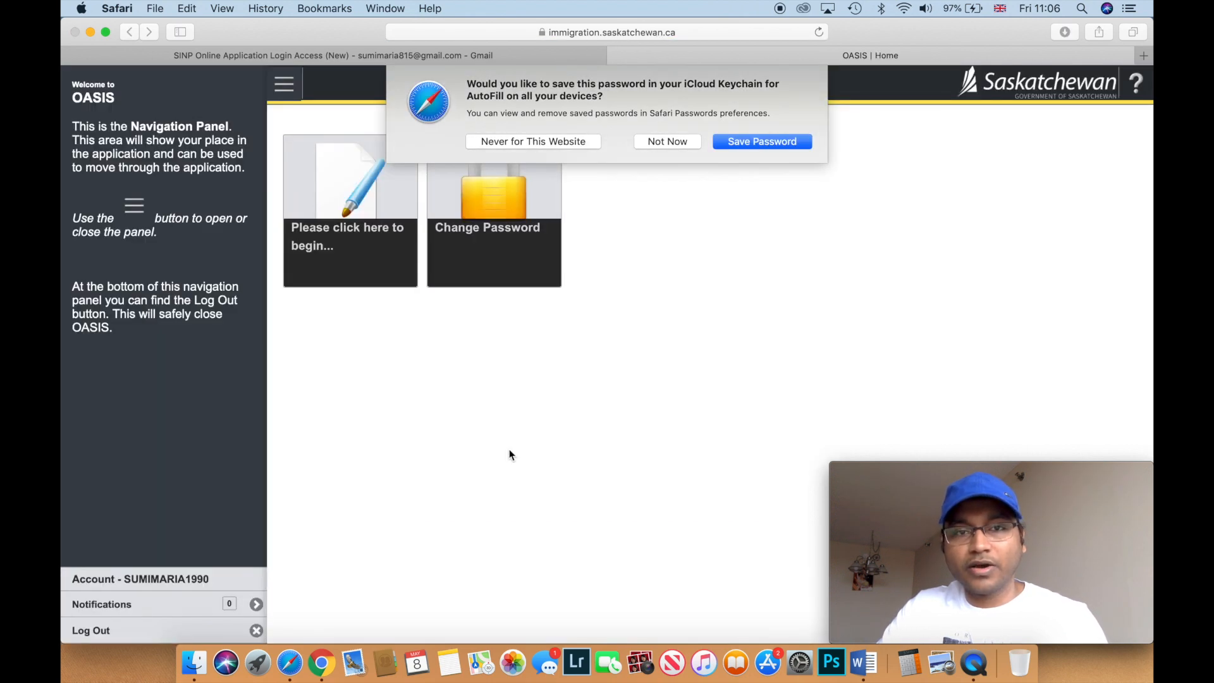
- Dismiss Safari's iCloud Keychain save-password prompt
left_click(762, 145)
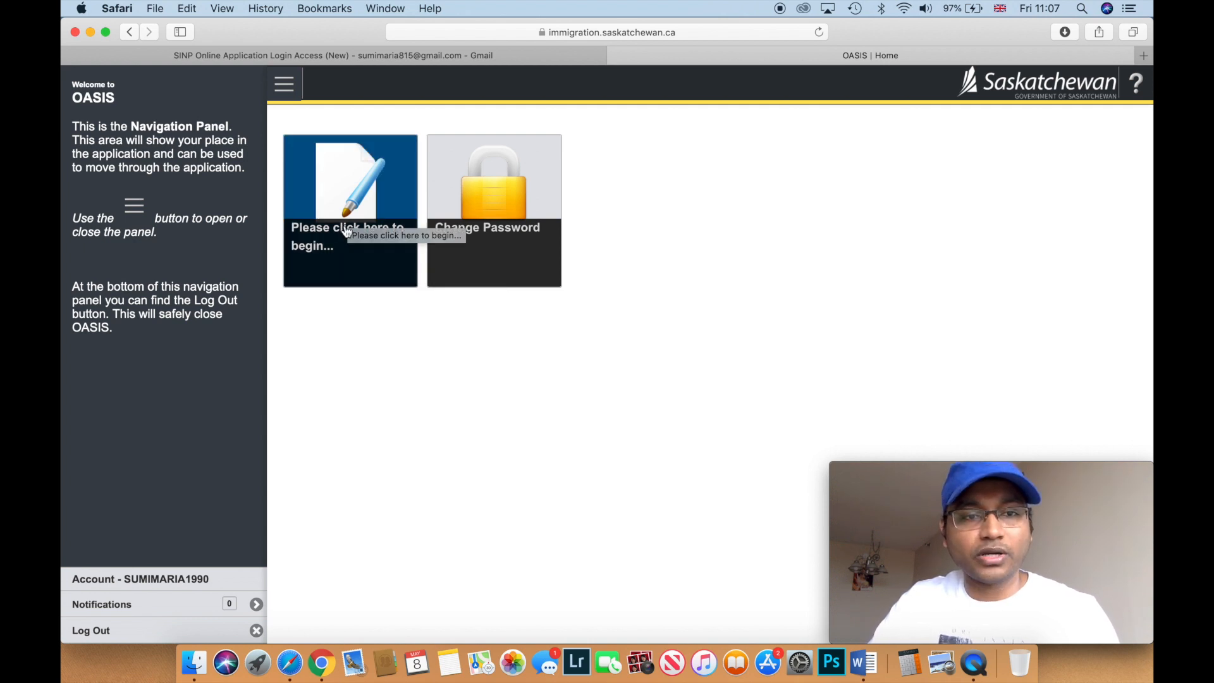
- Start the application from the home page and scroll down to the passport details
left_click(346, 232)
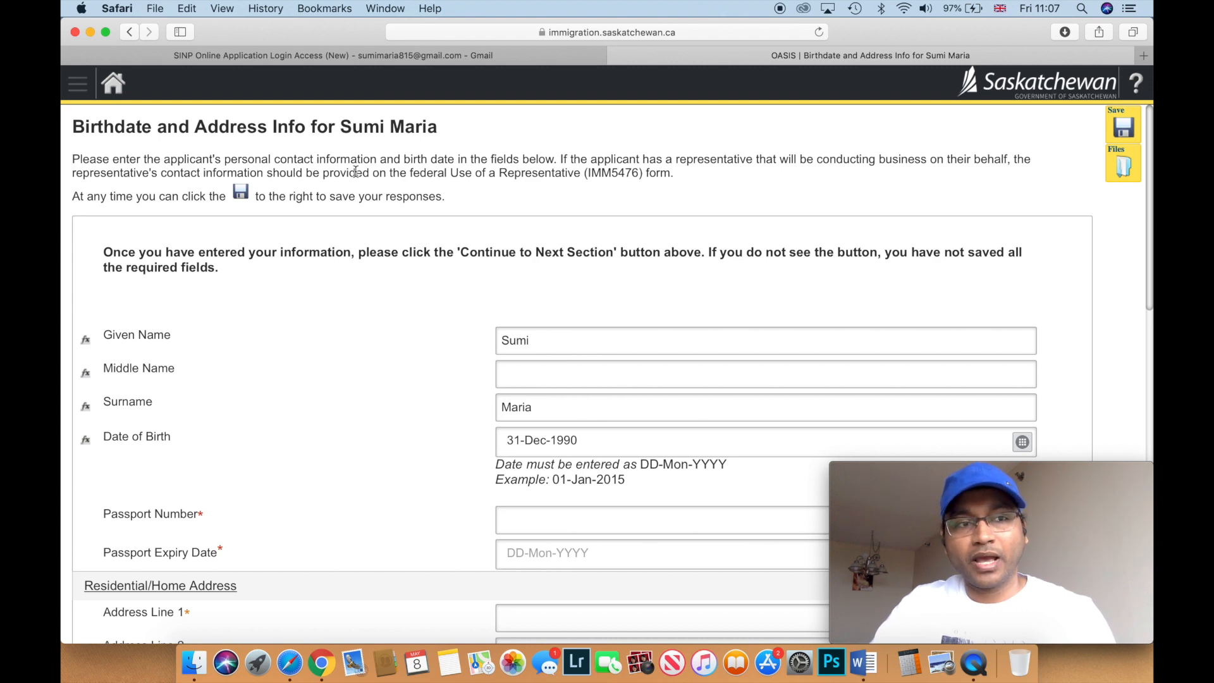
scroll(297, 383, "down", 2)
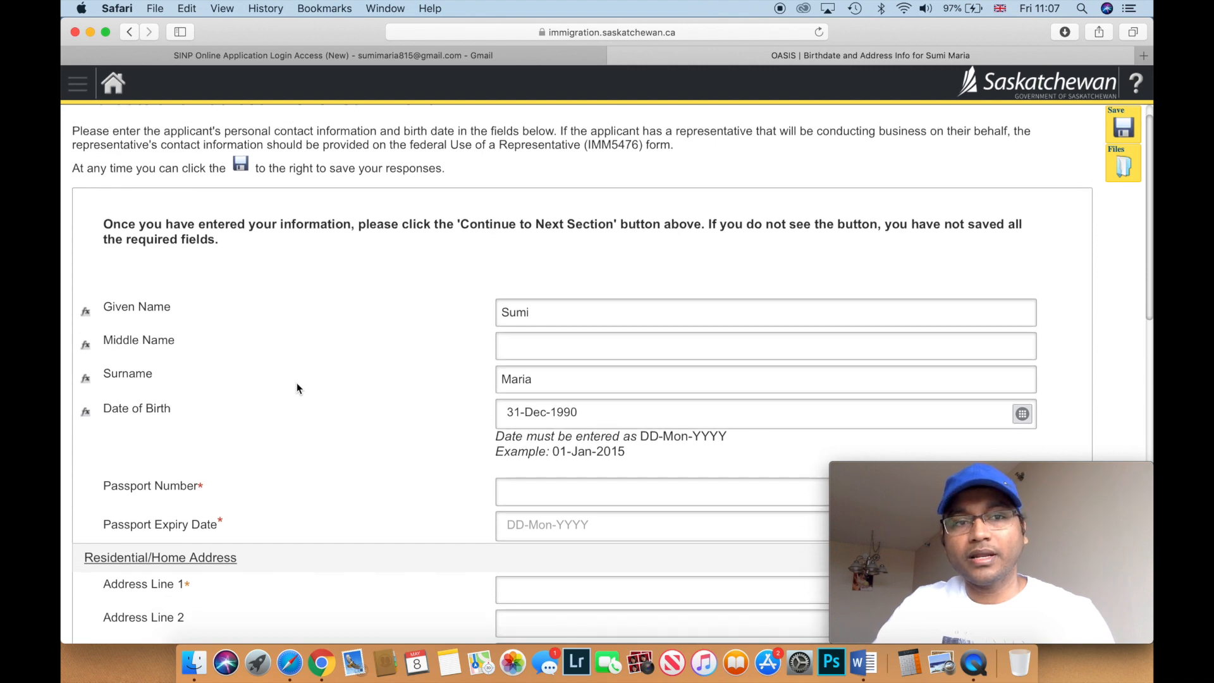
scroll(297, 388, "up", 2)
scroll(298, 388, "down", 2)
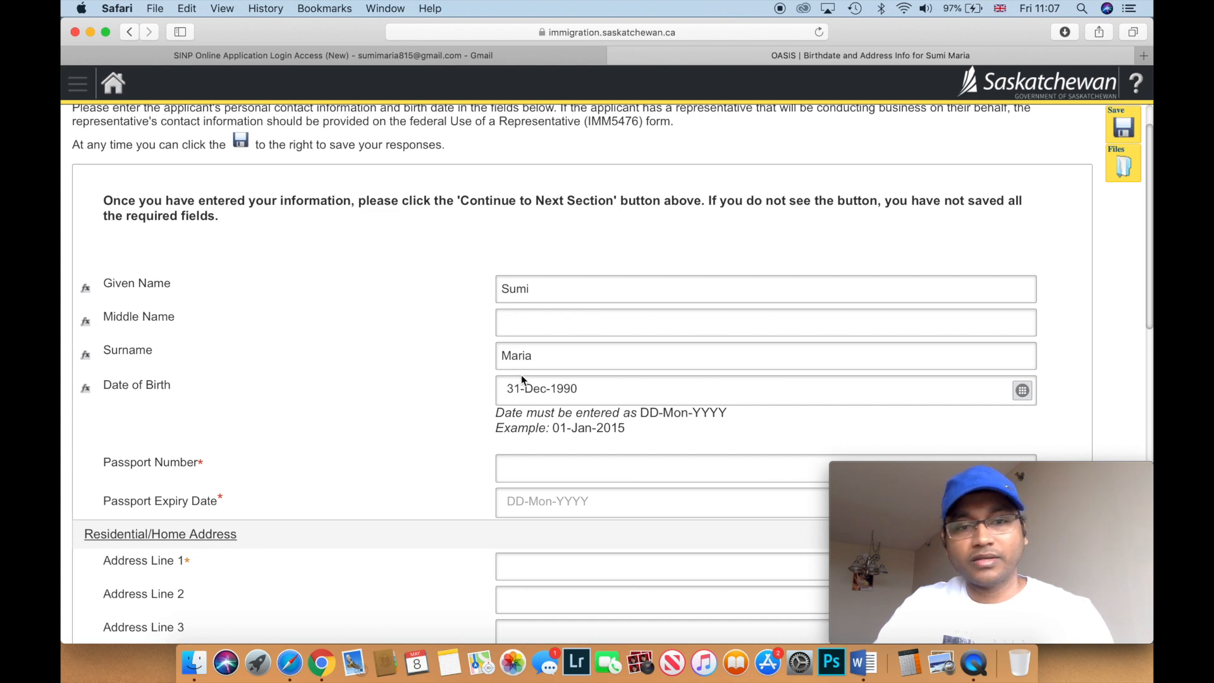
scroll(324, 395, "down", 3)
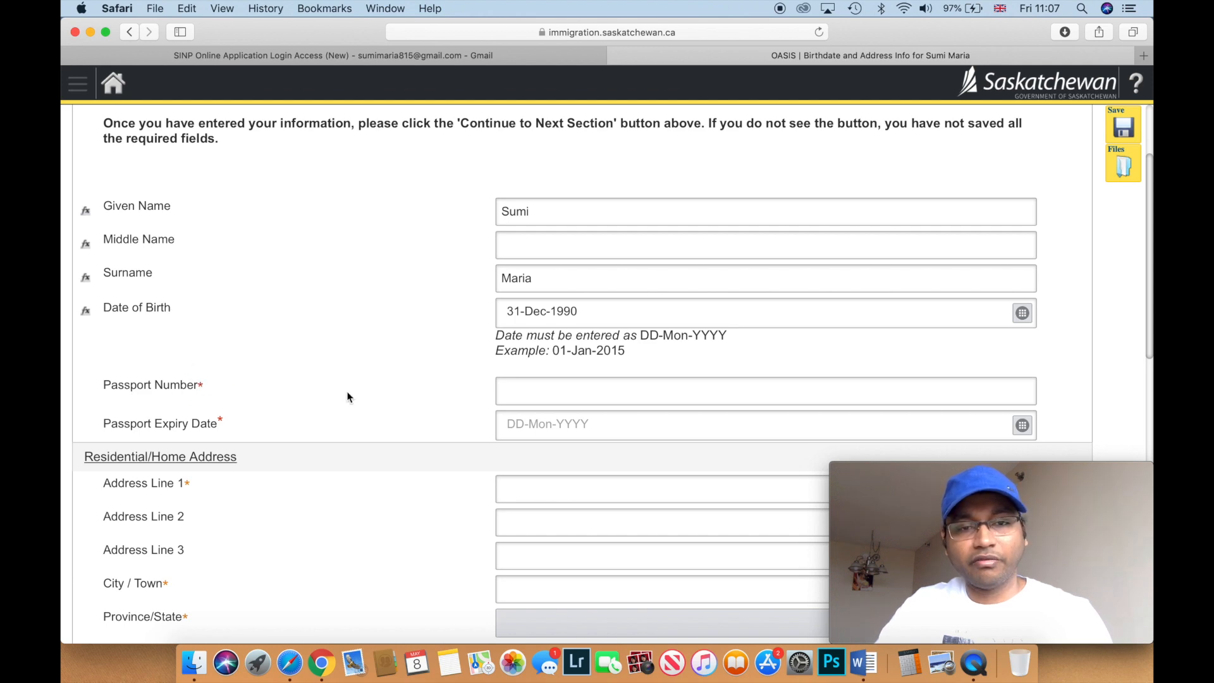
scroll(347, 397, "down", 3)
scroll(347, 397, "down", 1)
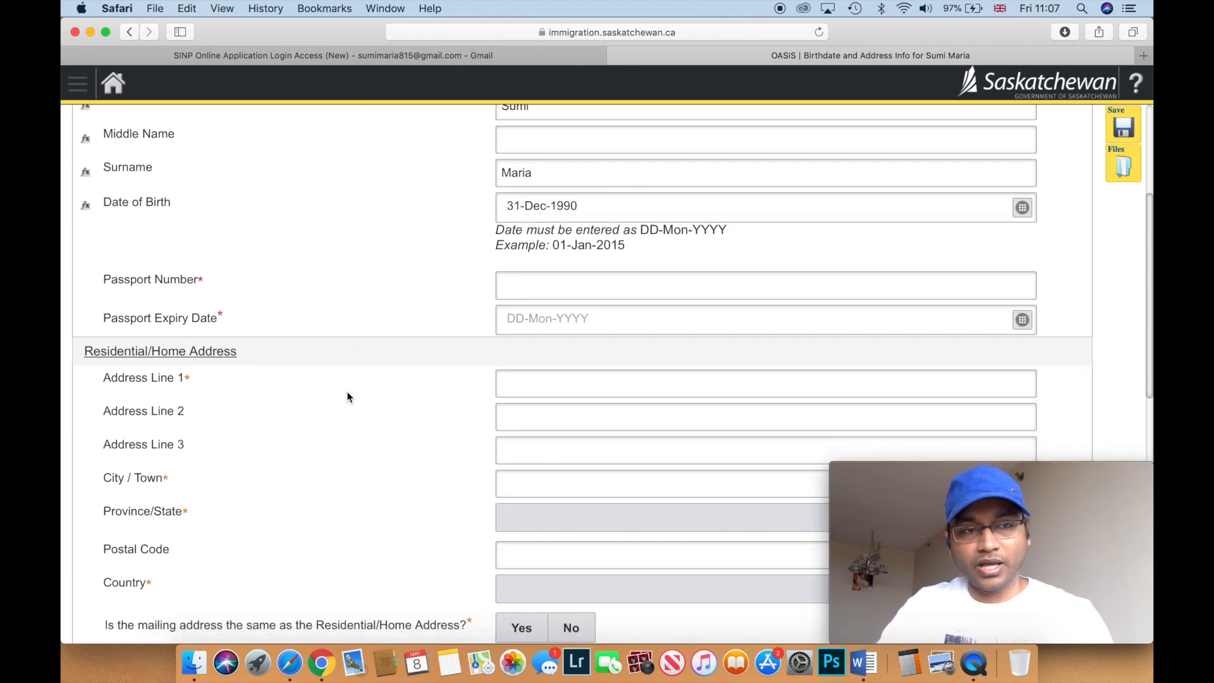
- Enter the applicant's passport number in the Passport Number field, correcting a mistyped character
left_click(538, 283)
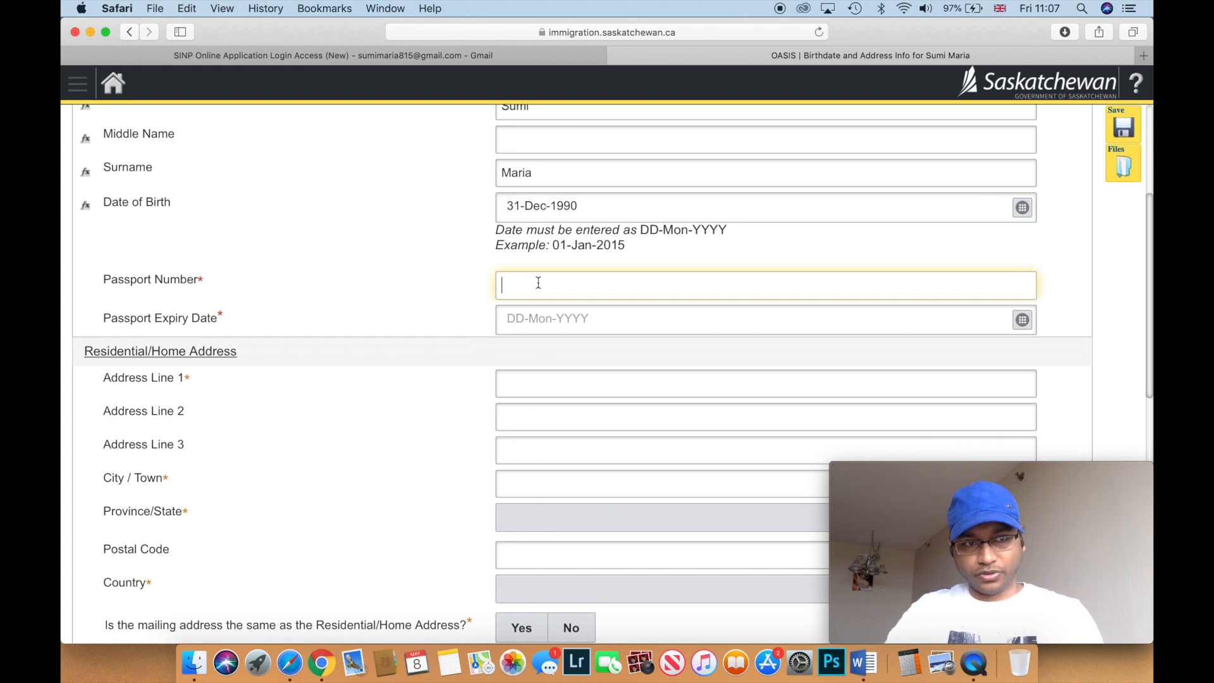
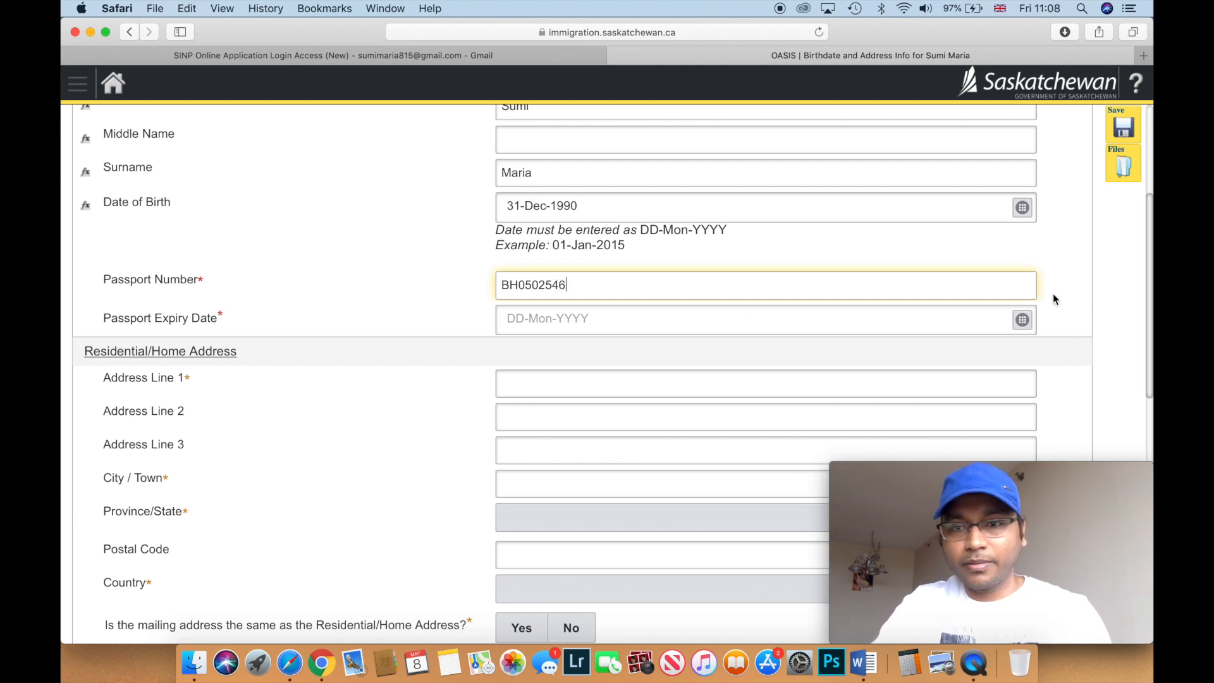
left_click(1024, 322)
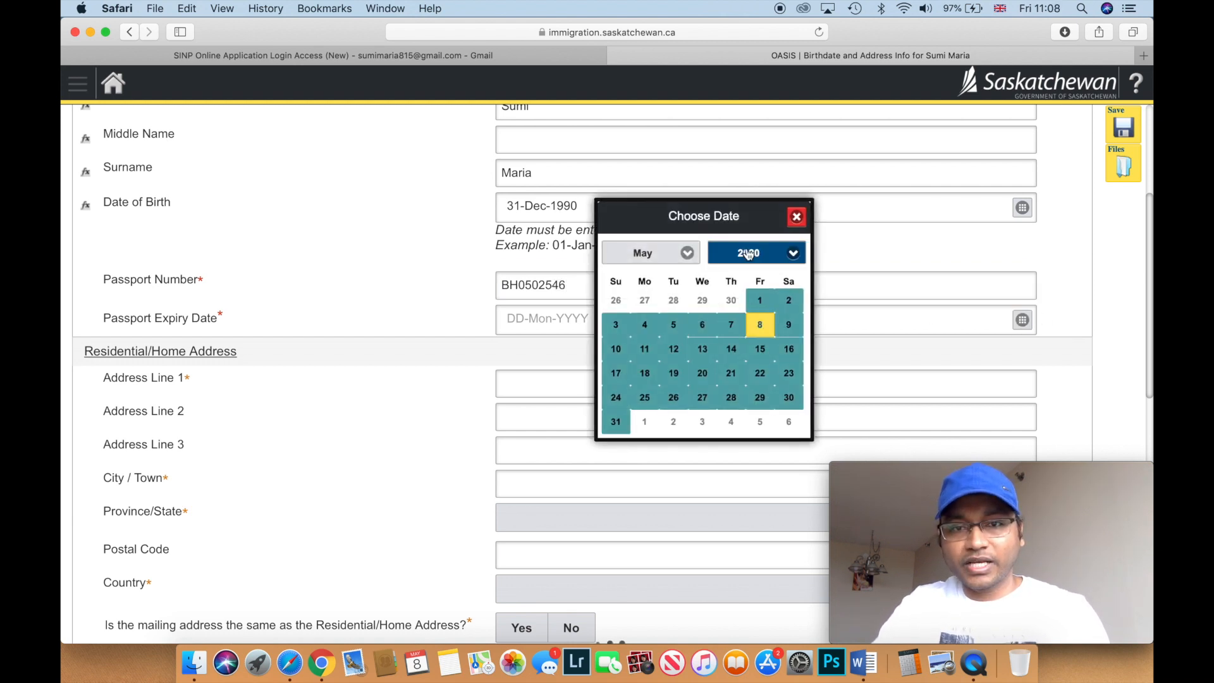
- Set the Passport Expiry Date to 01-May-2022 by picking year 2022 and day 1
left_click(793, 259)
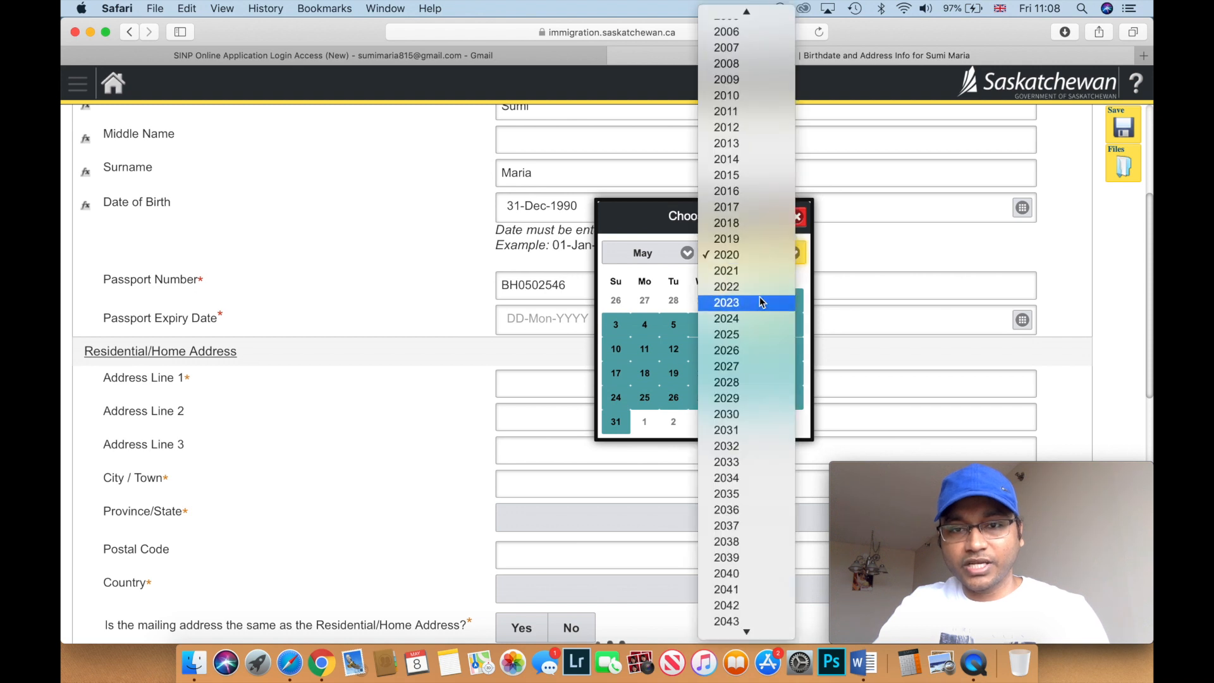
left_click(756, 291)
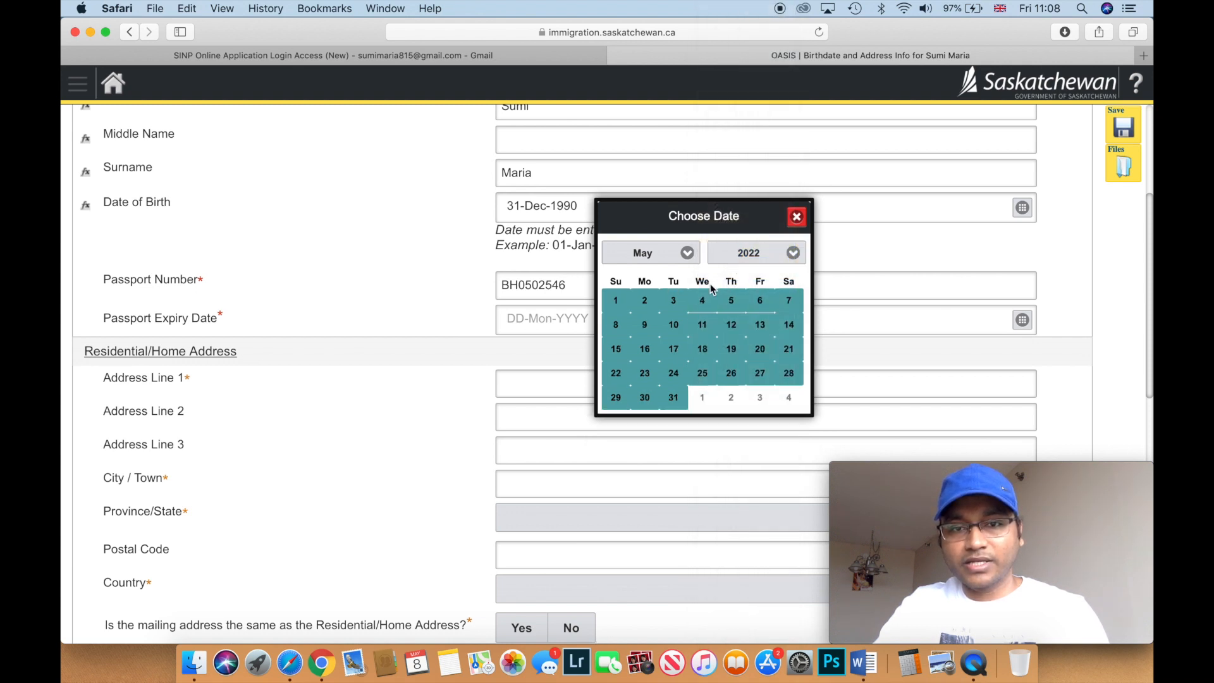
left_click(615, 299)
scroll(553, 342, "down", 3)
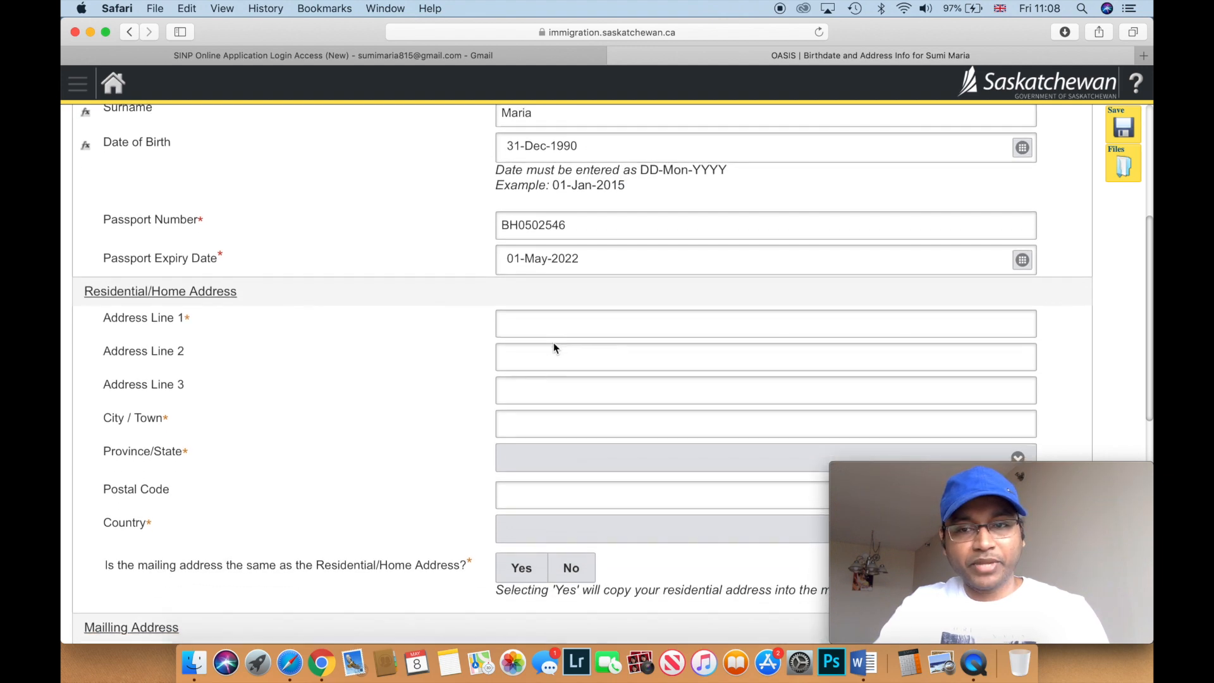
scroll(553, 343, "down", 2)
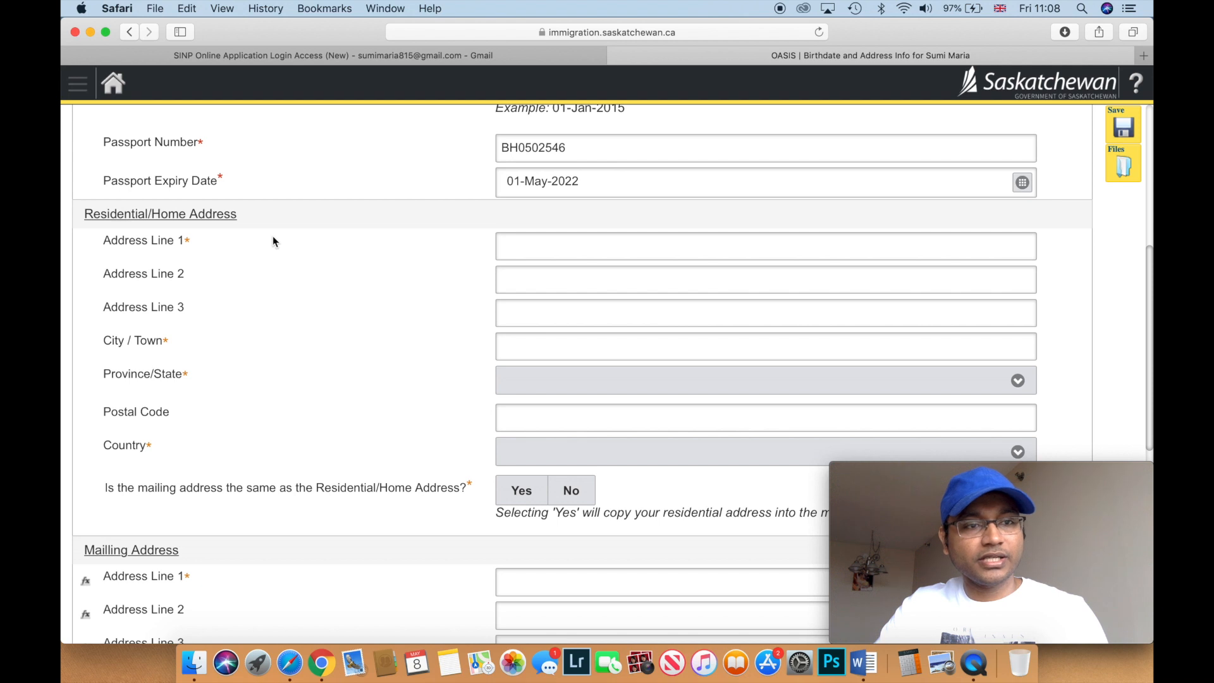
- Fill Address Lines 1, 2, 3 and City / Town with the applicant's home address parts
left_click(519, 250)
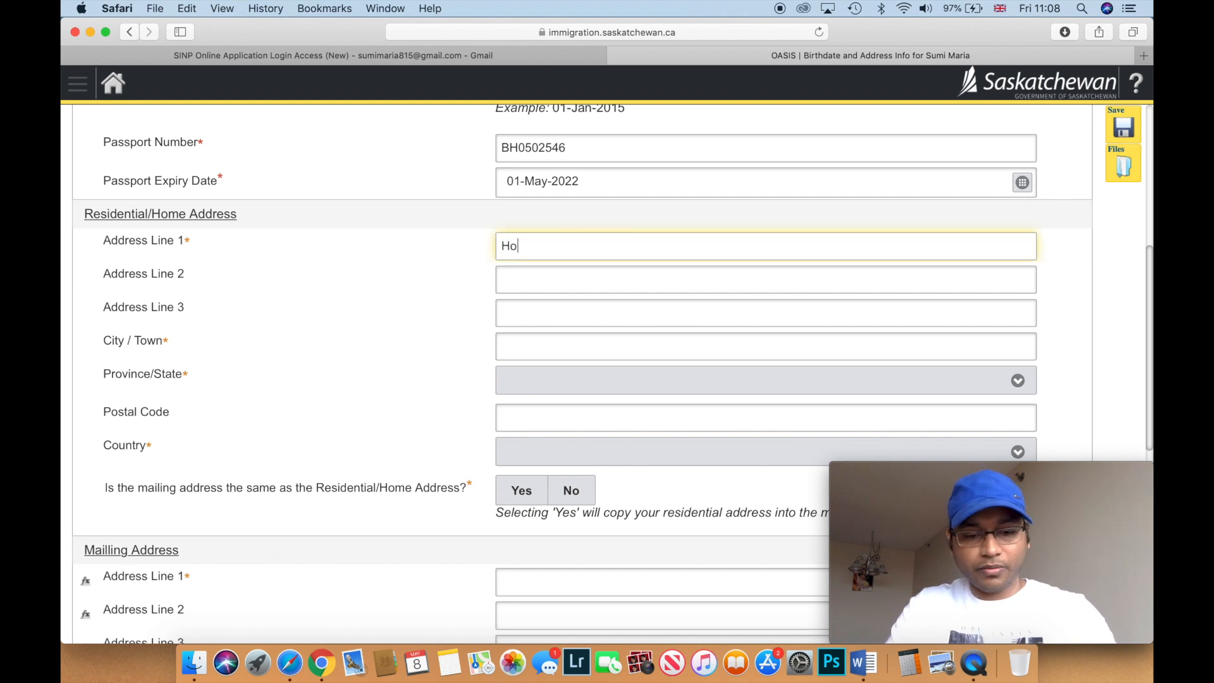
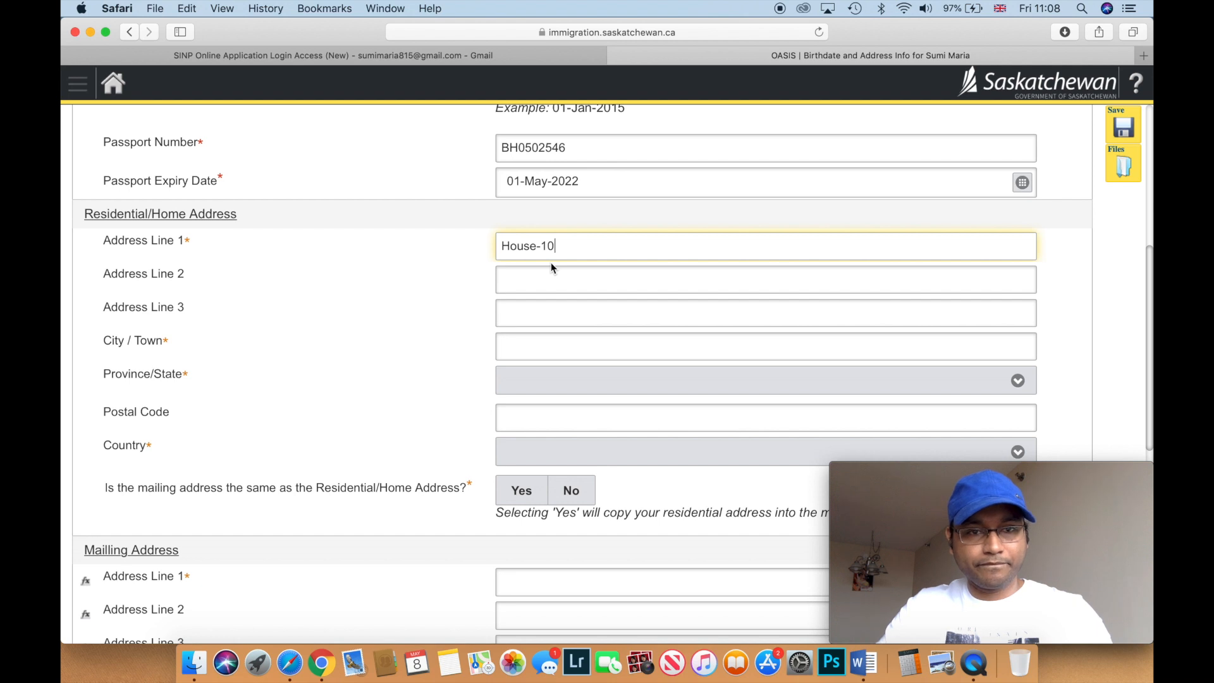
left_click(539, 273)
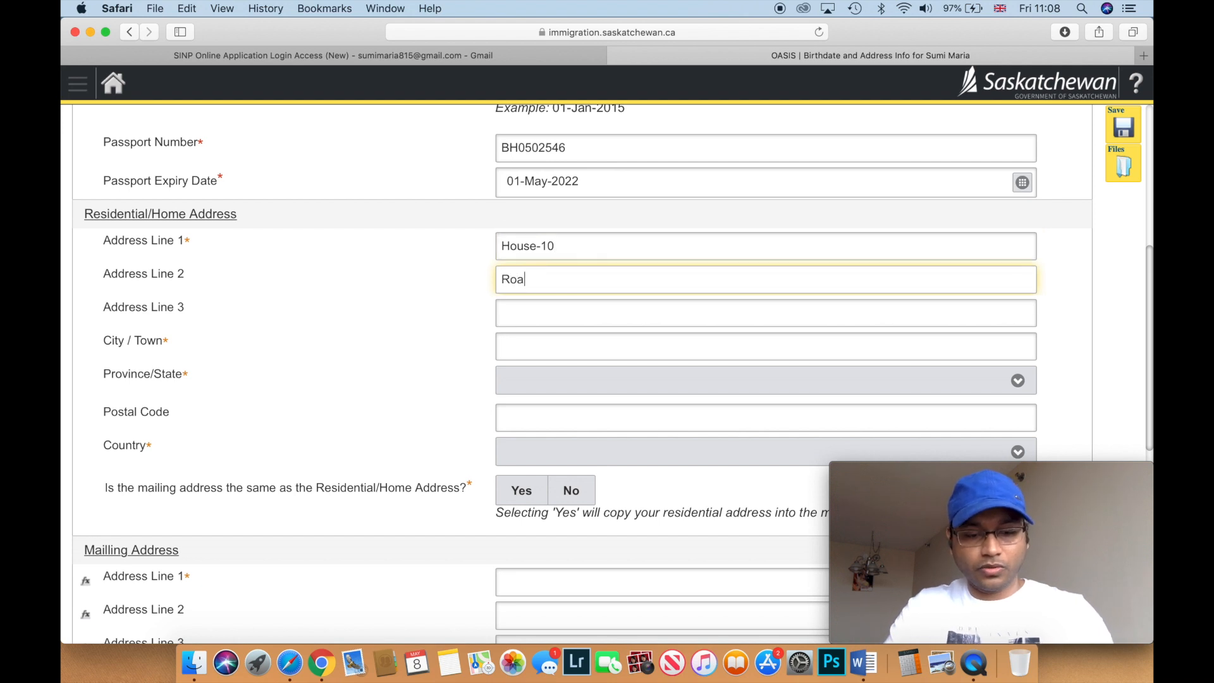
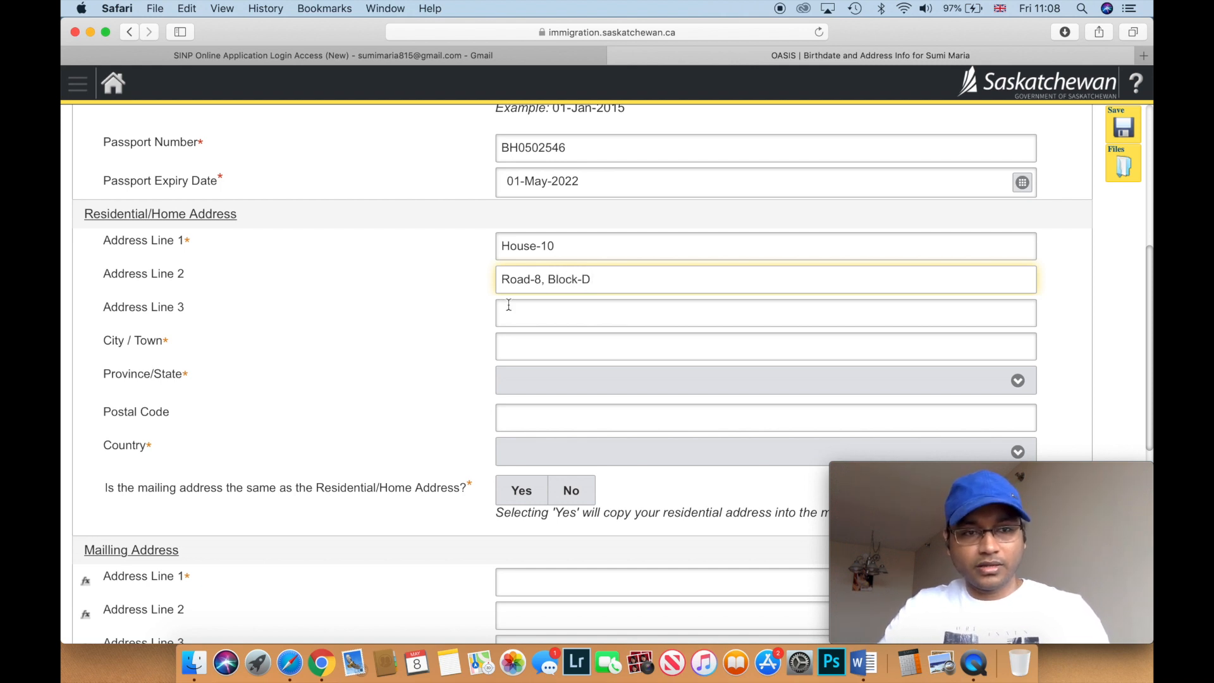
left_click(509, 304)
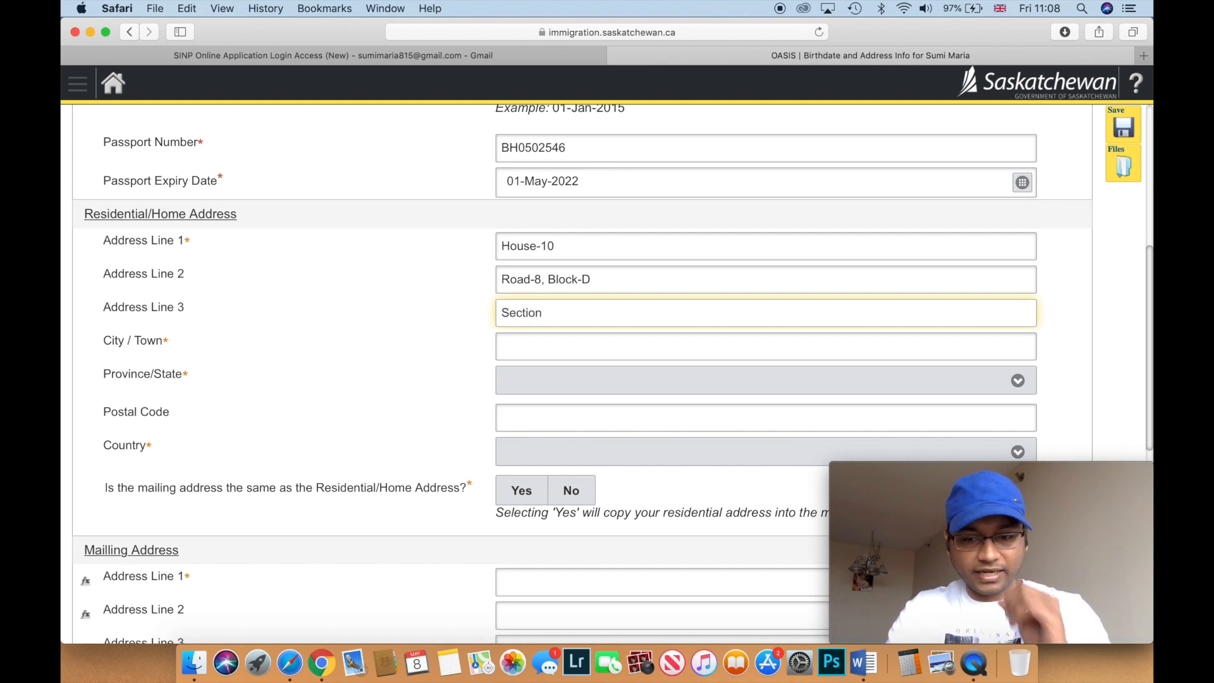
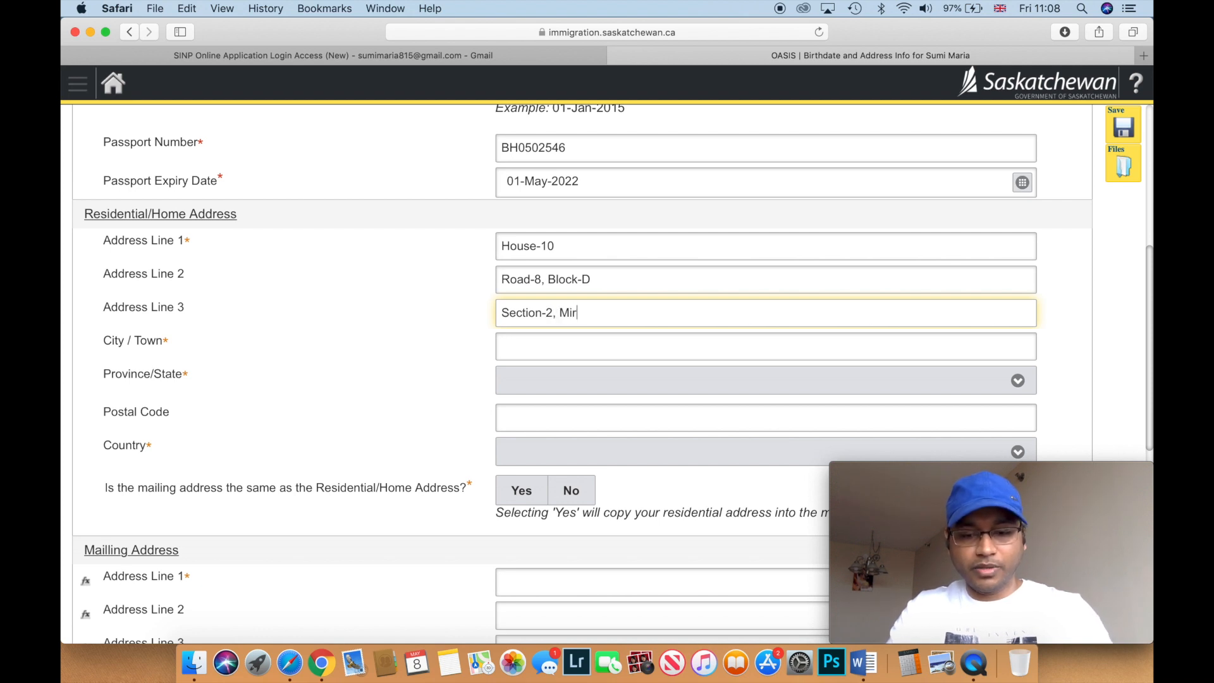
left_click(517, 342)
type("Dhaka")
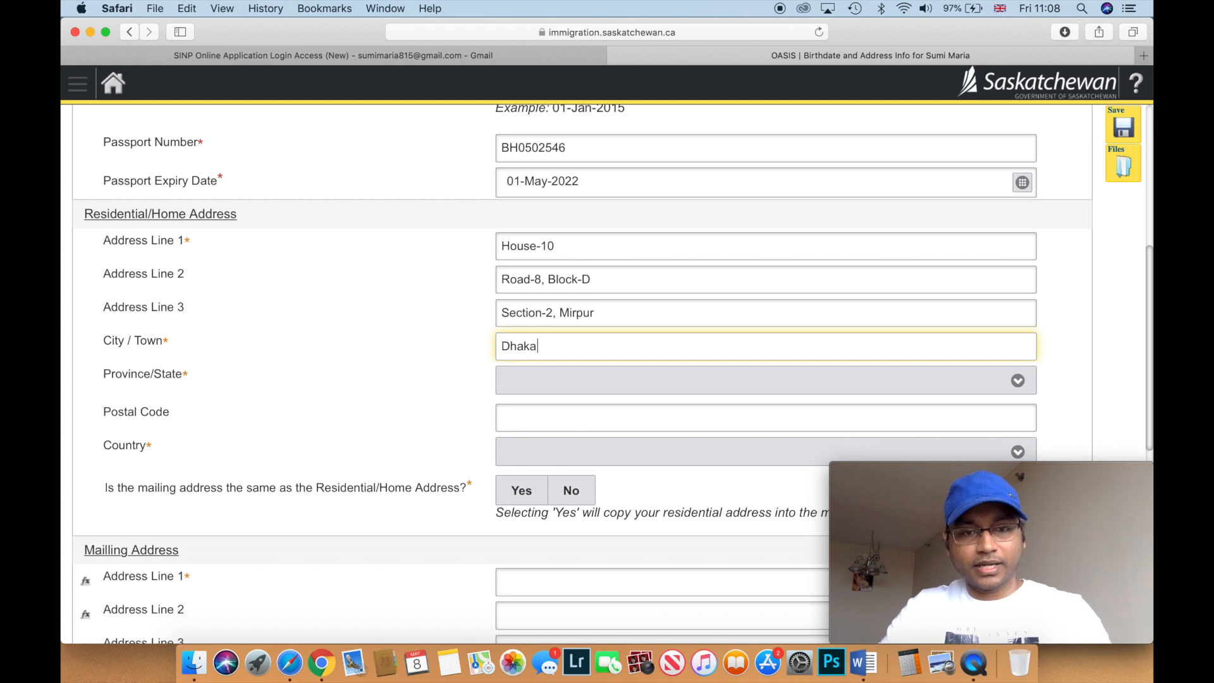
scroll(572, 356, "down", 2)
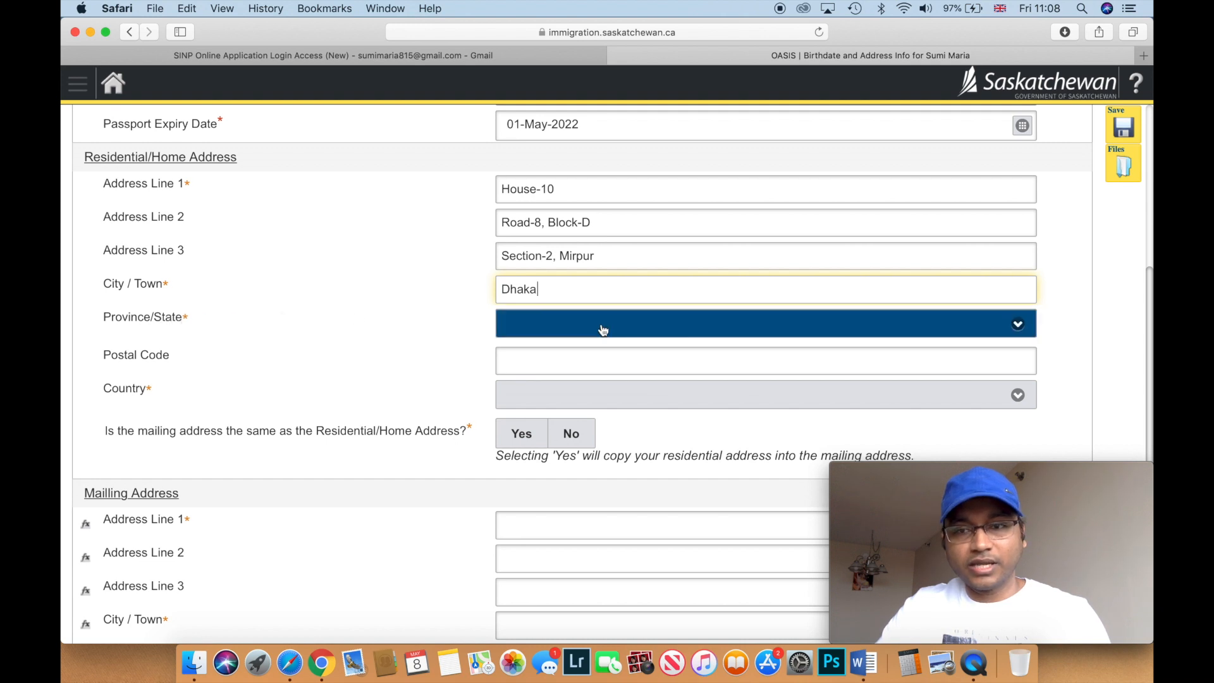
scroll(373, 380, "down", 2)
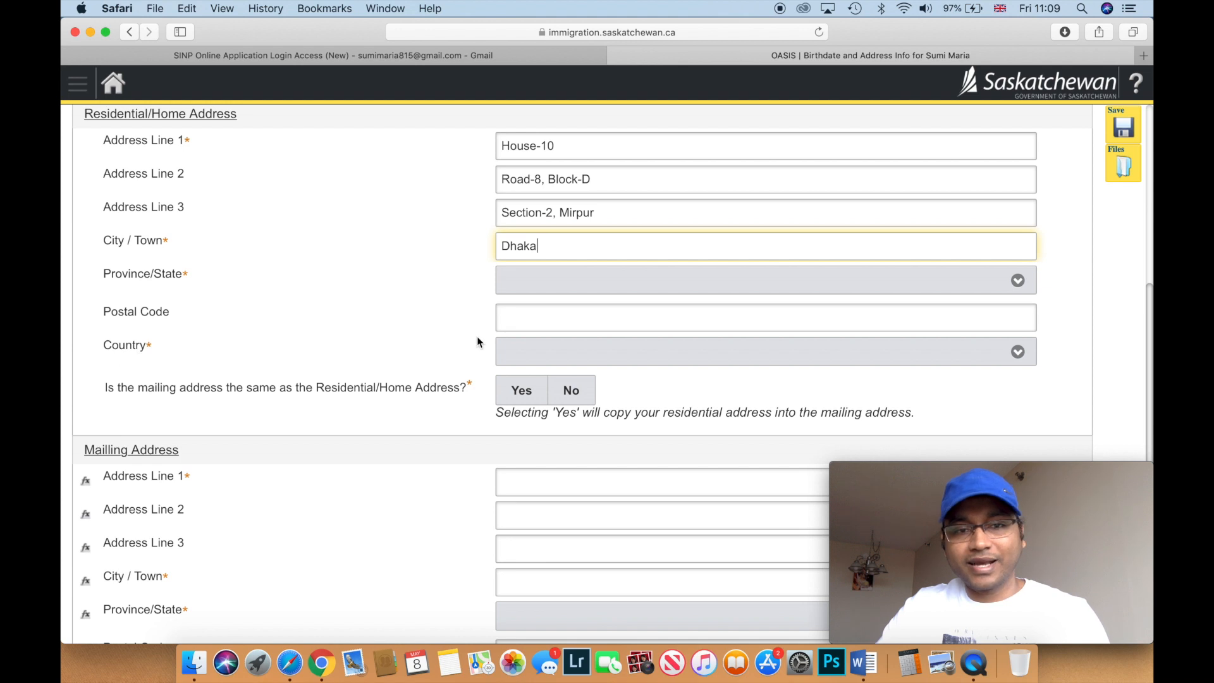
- Set the residential address Country to Bangladesh
left_click(1020, 354)
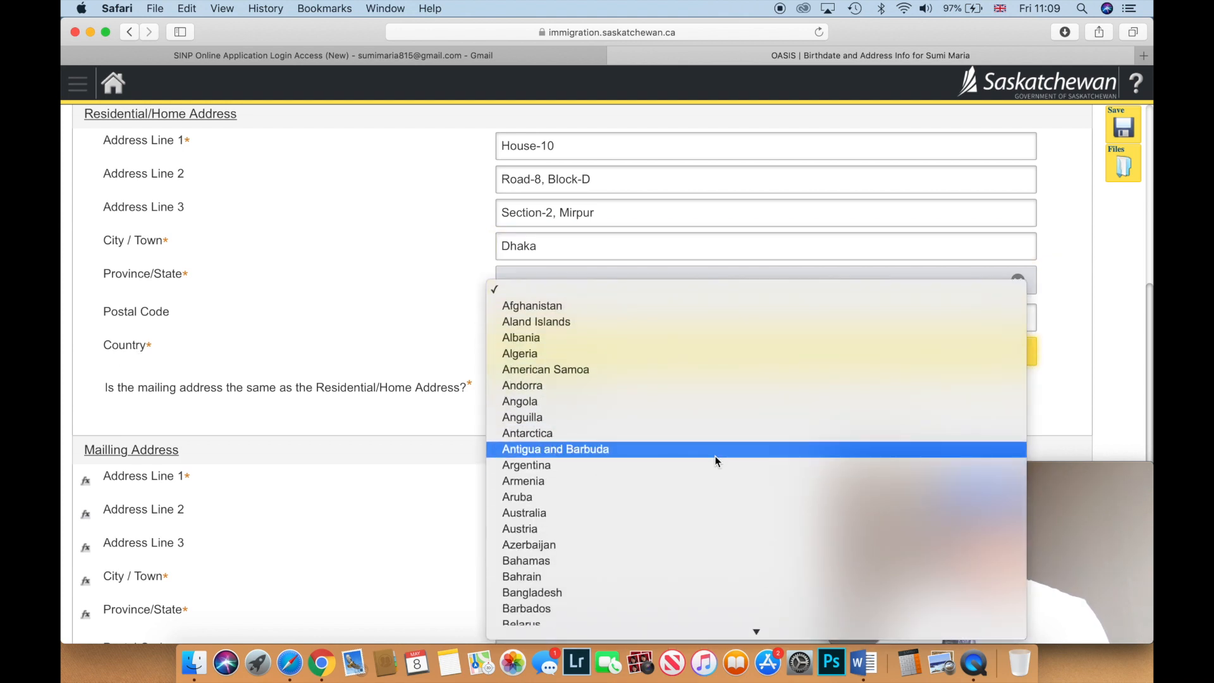
left_click(588, 592)
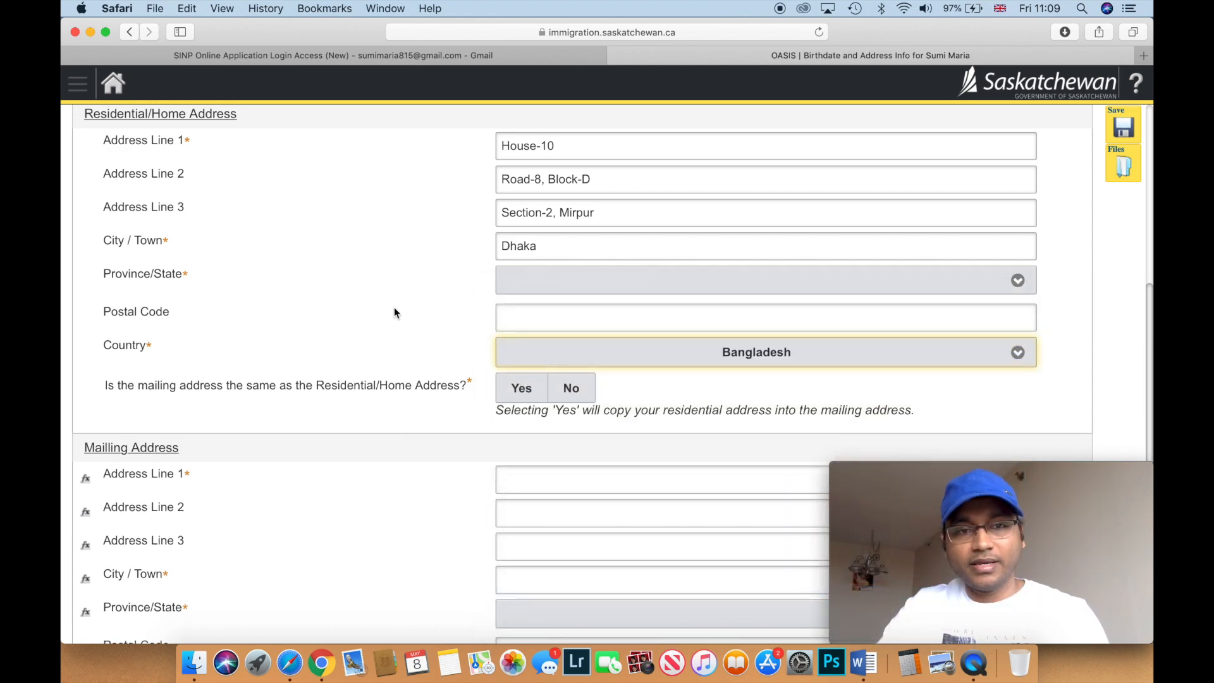
scroll(394, 313, "down", 1)
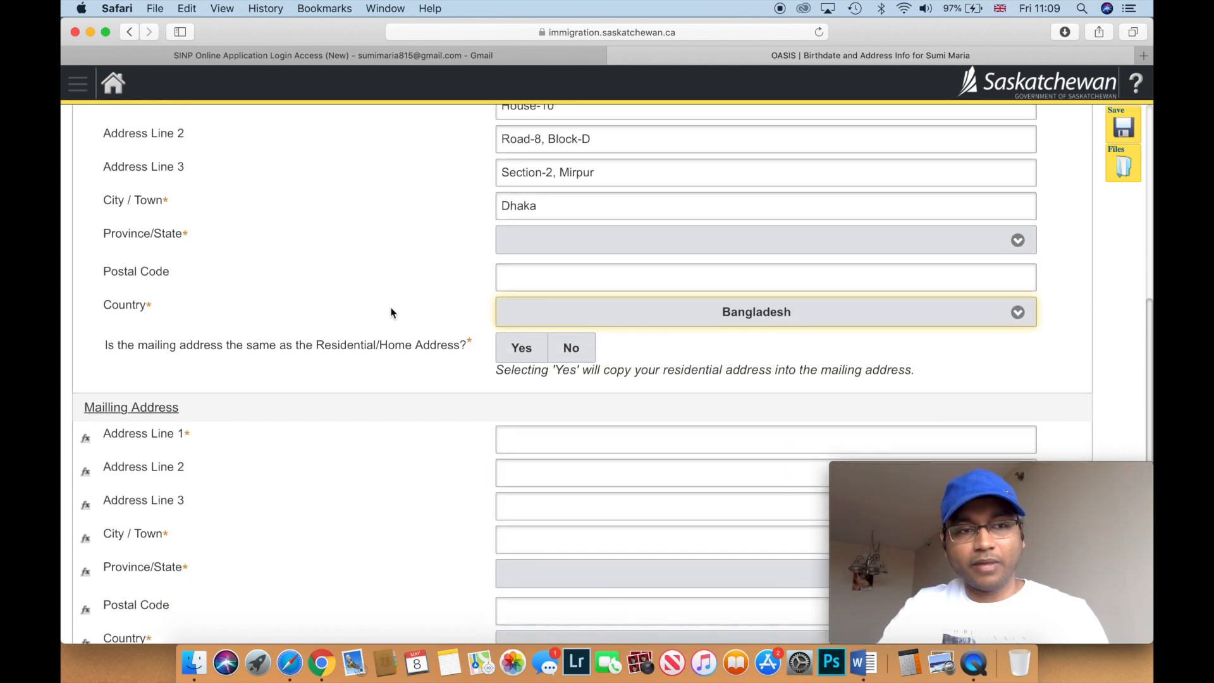
scroll(472, 288, "up", 1)
left_click(508, 278)
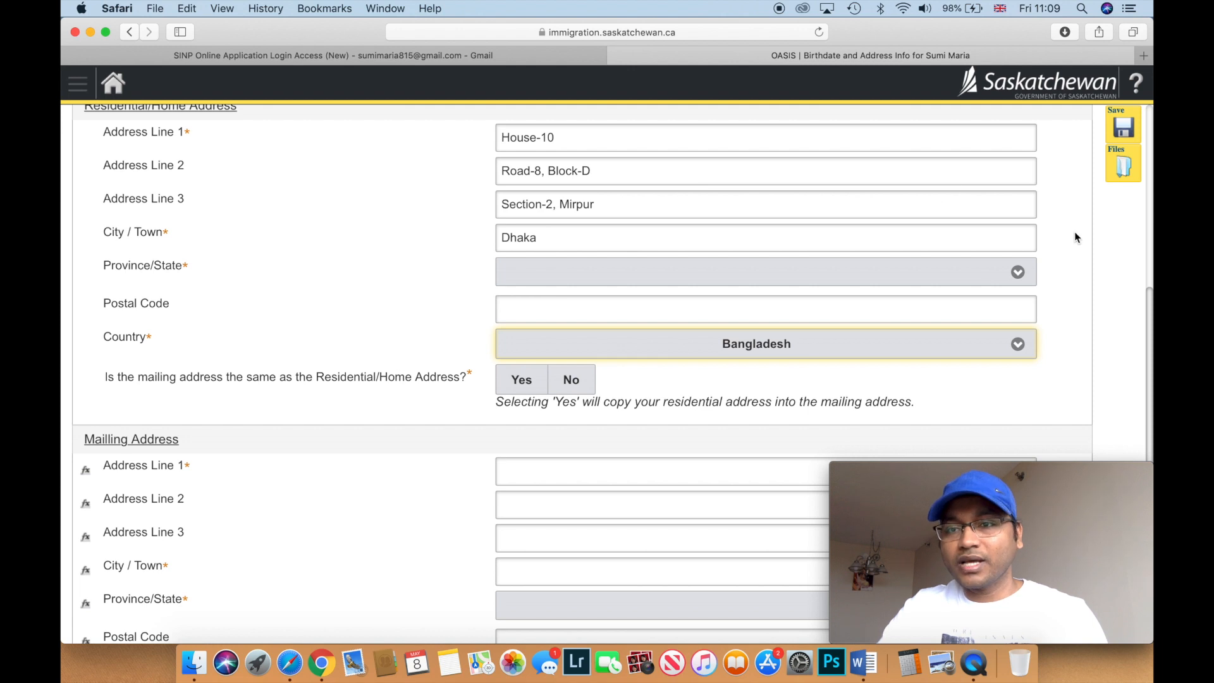
scroll(1079, 238, "down", 3)
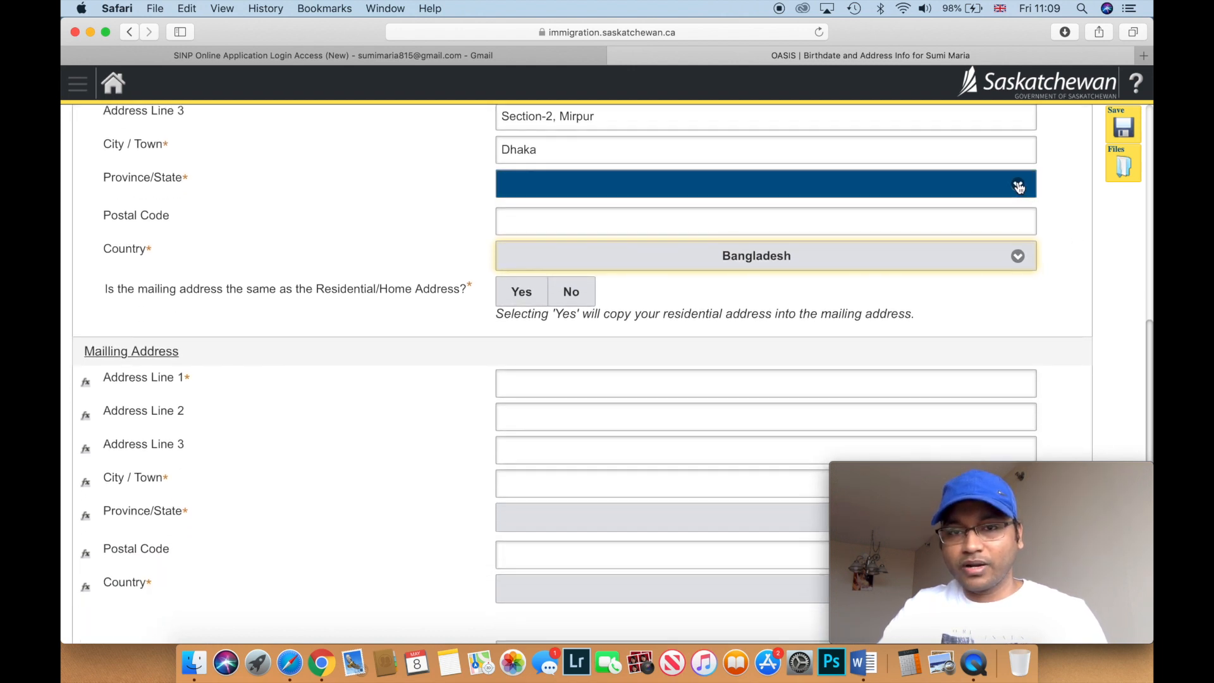
- Set Province/State to International/Outside Canada
left_click(1018, 187)
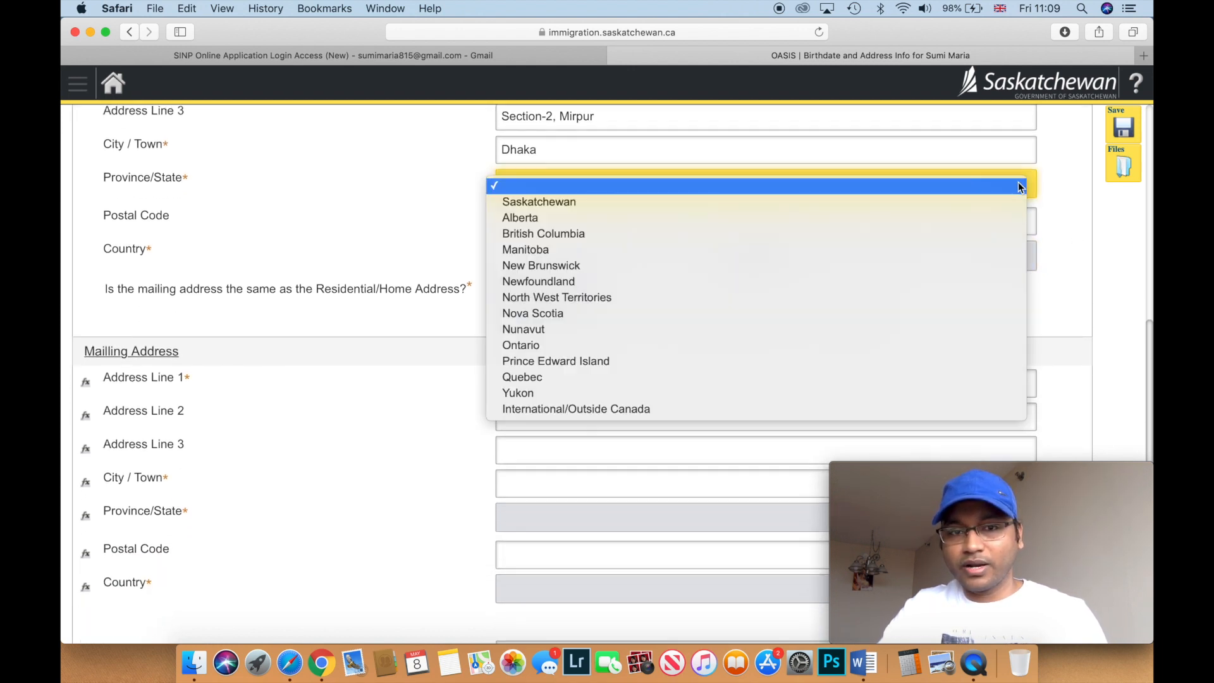
left_click(726, 413)
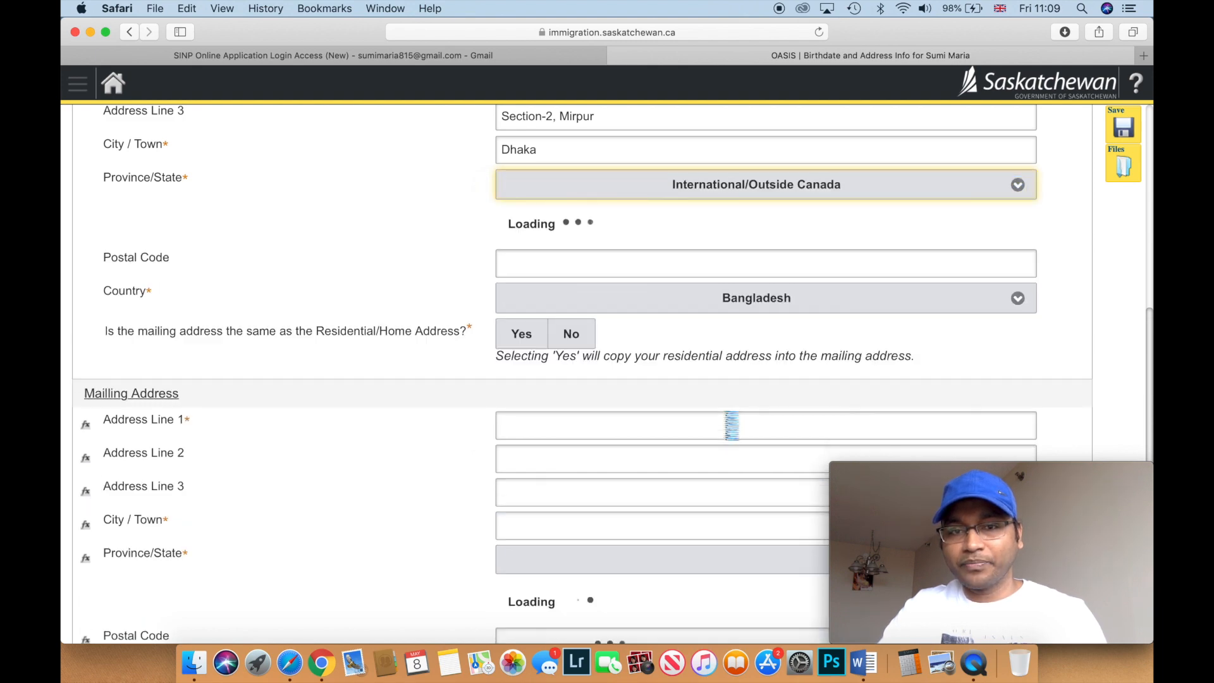
scroll(726, 414, "up", 2)
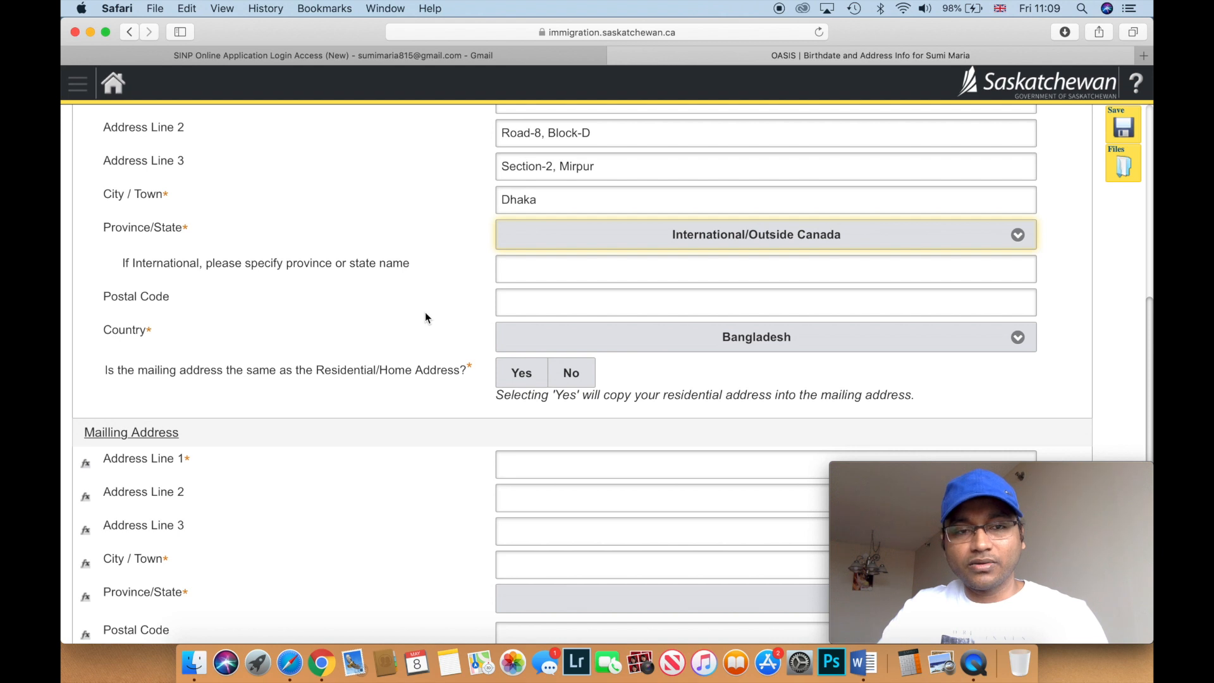
left_click(558, 302)
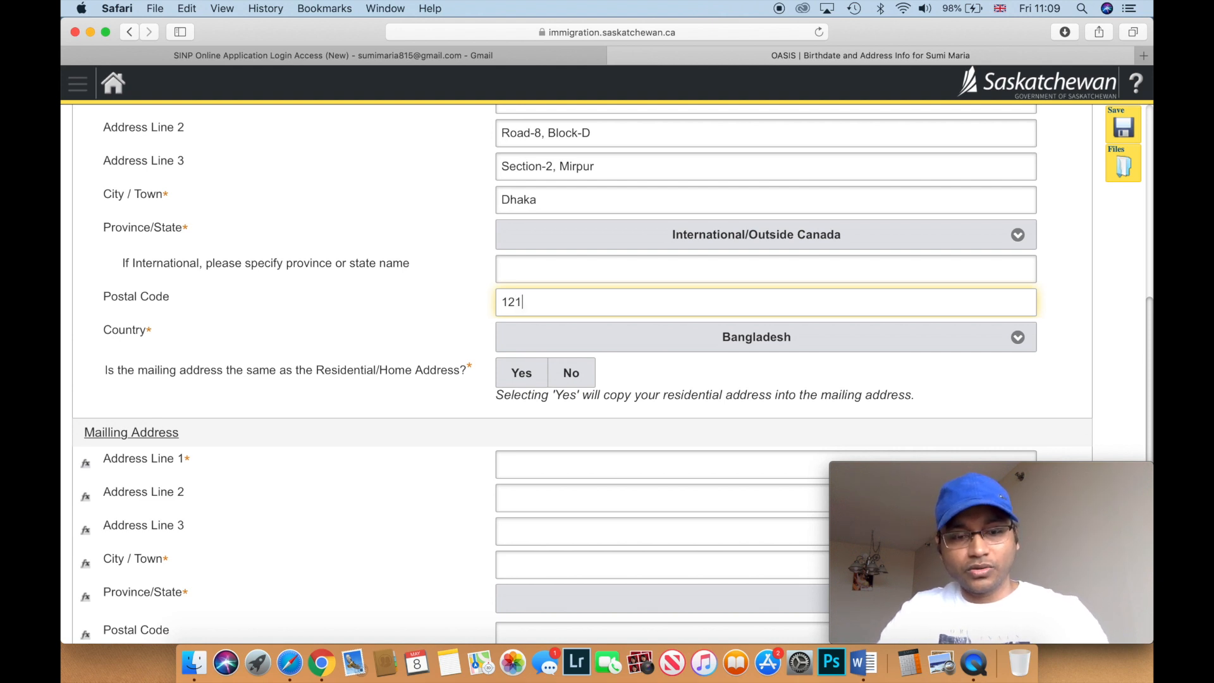
type("1210")
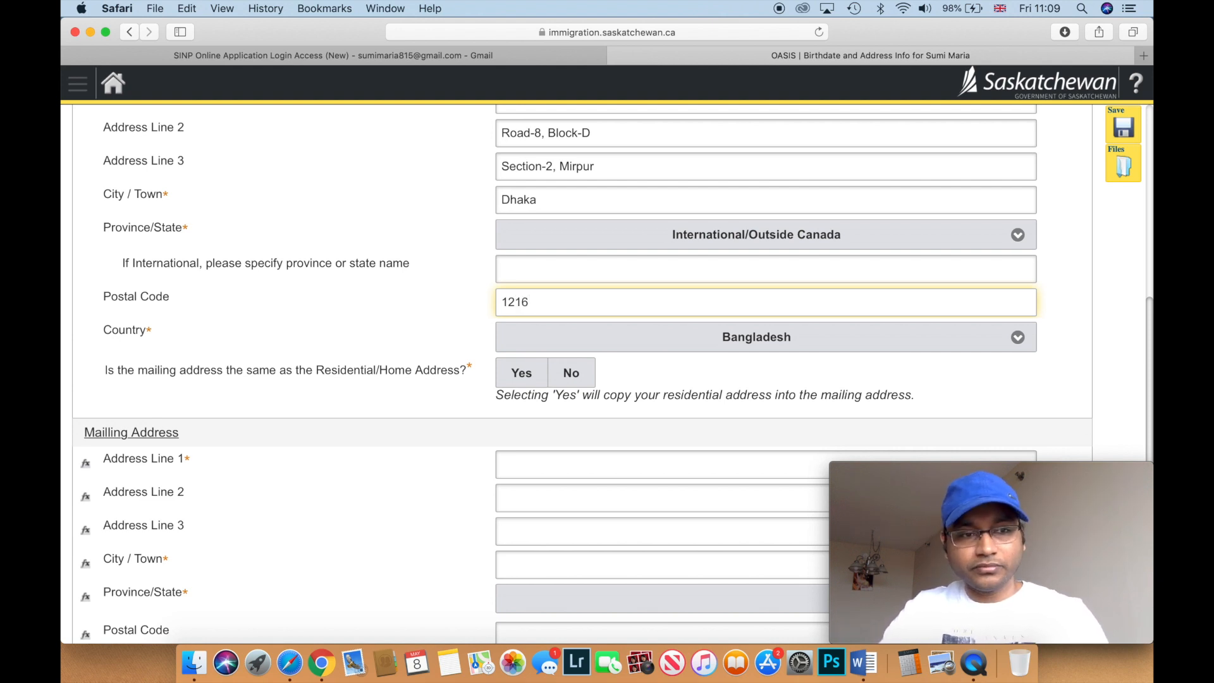
scroll(524, 305, "up", 5)
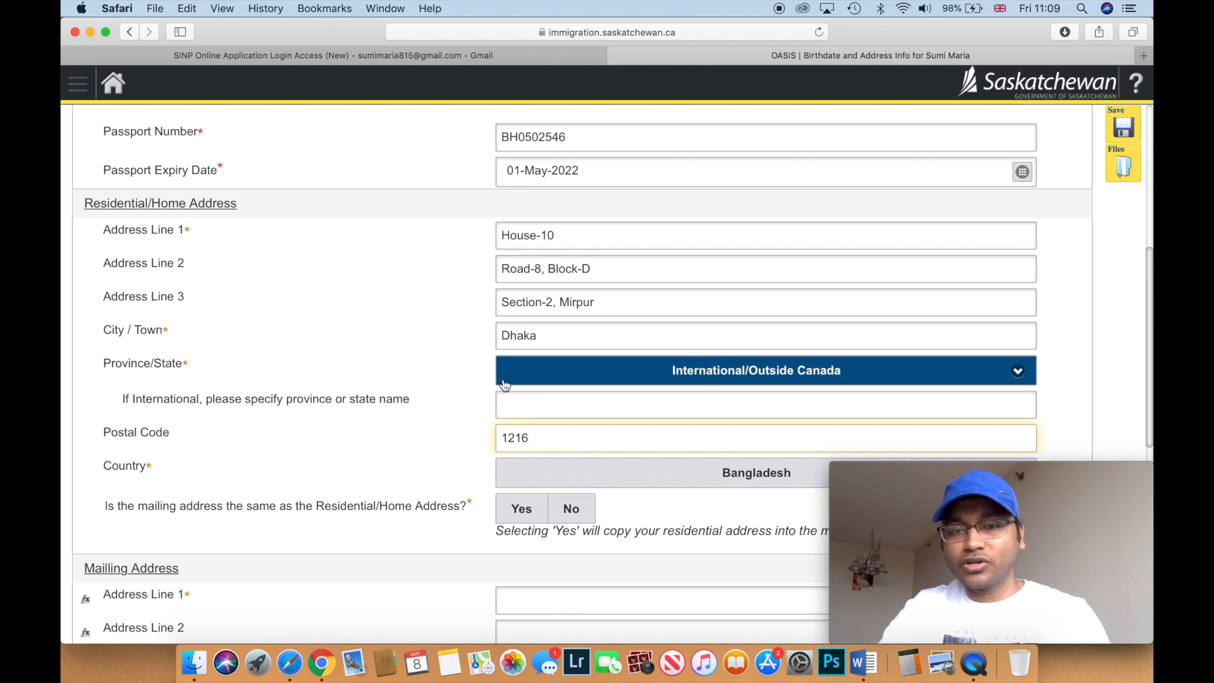
scroll(442, 379, "down", 2)
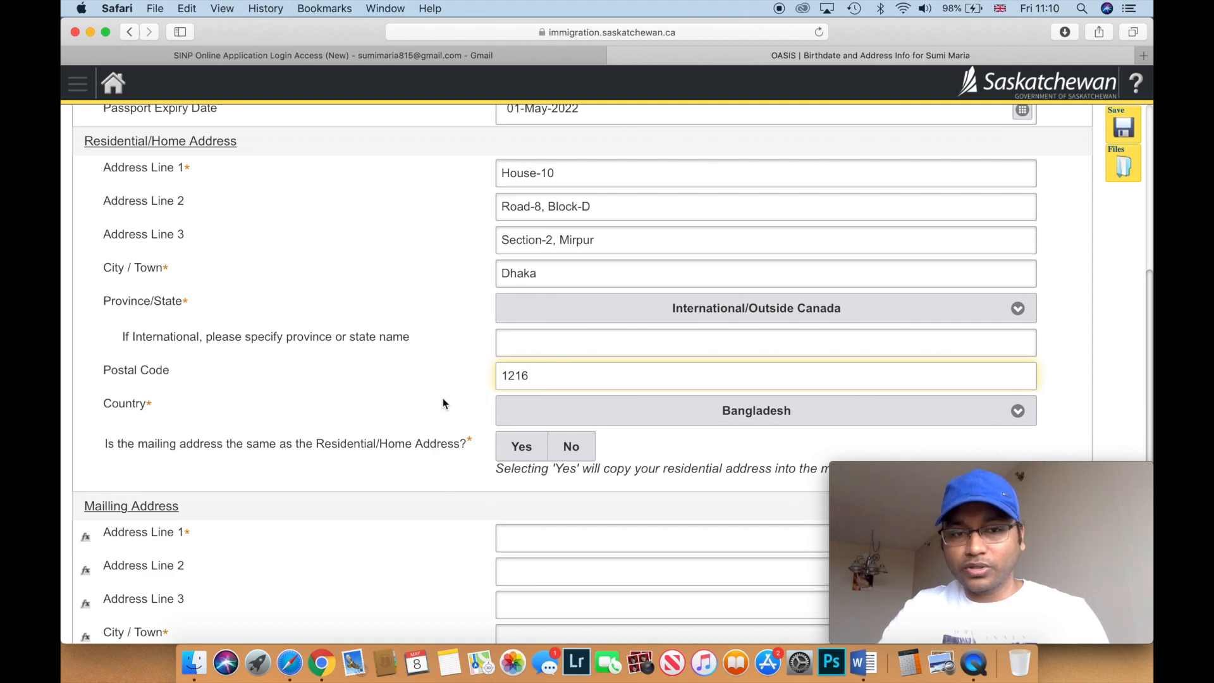
scroll(443, 402, "down", 4)
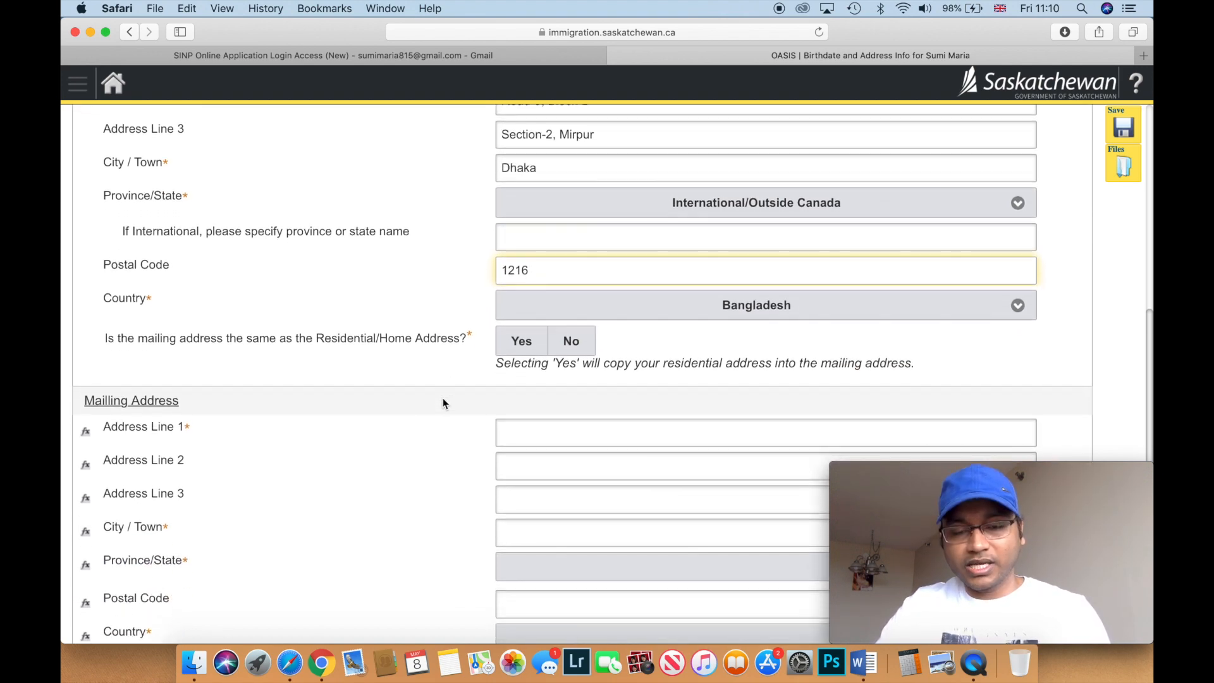
scroll(443, 402, "up", 2)
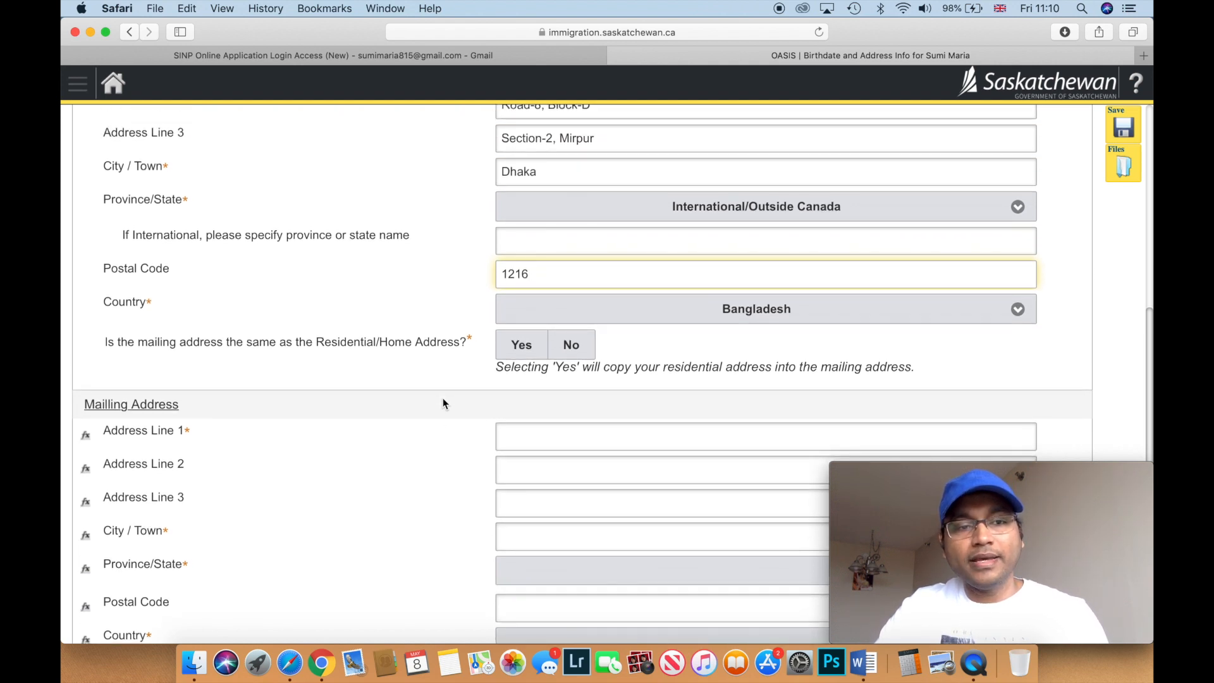
scroll(442, 403, "up", 1)
scroll(442, 403, "up", 3)
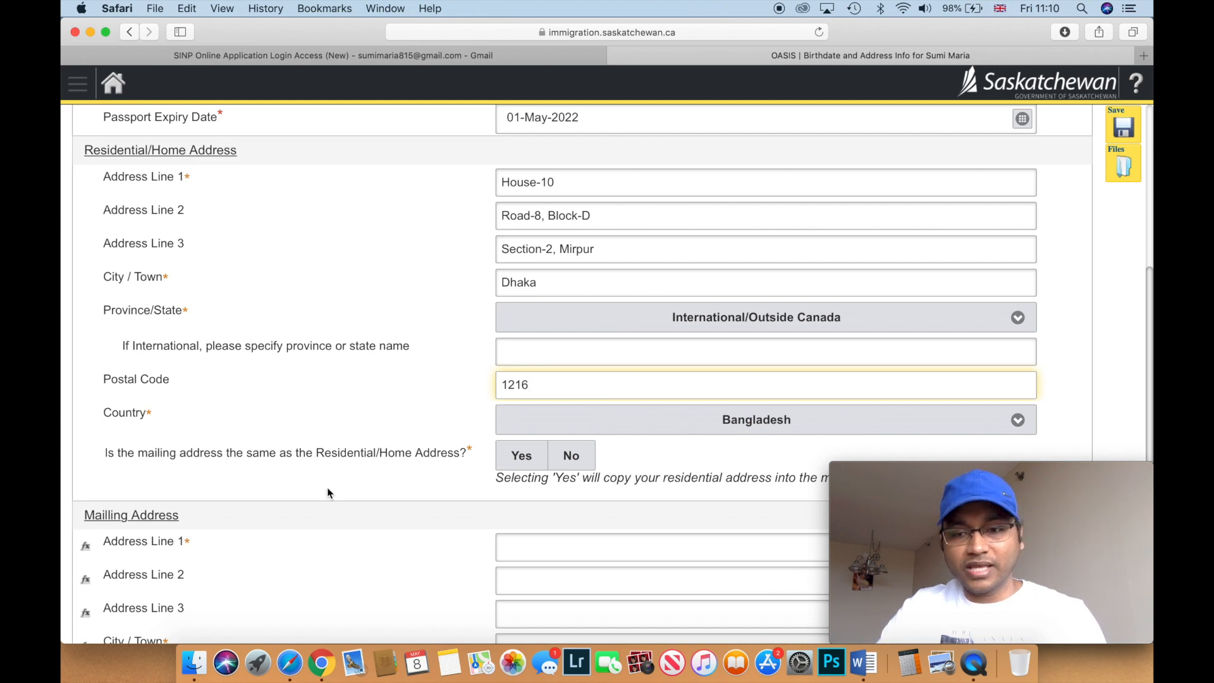
scroll(328, 492, "down", 4)
scroll(328, 493, "down", 1)
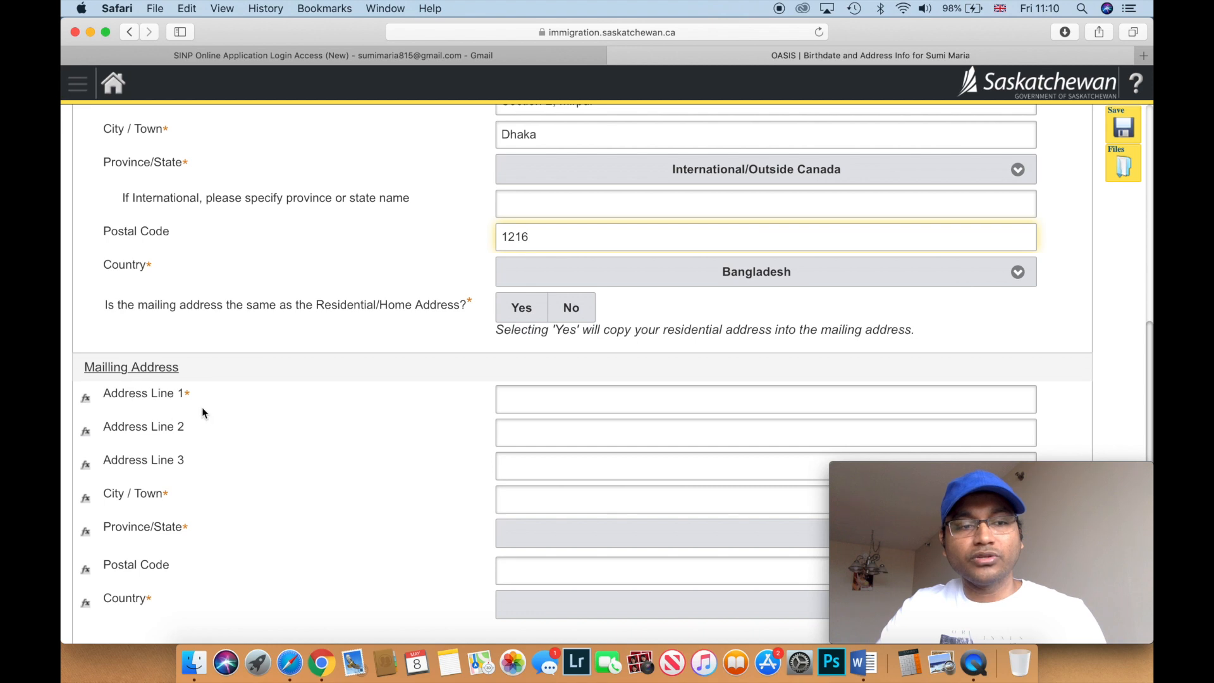
scroll(203, 409, "up", 3)
scroll(203, 411, "up", 4)
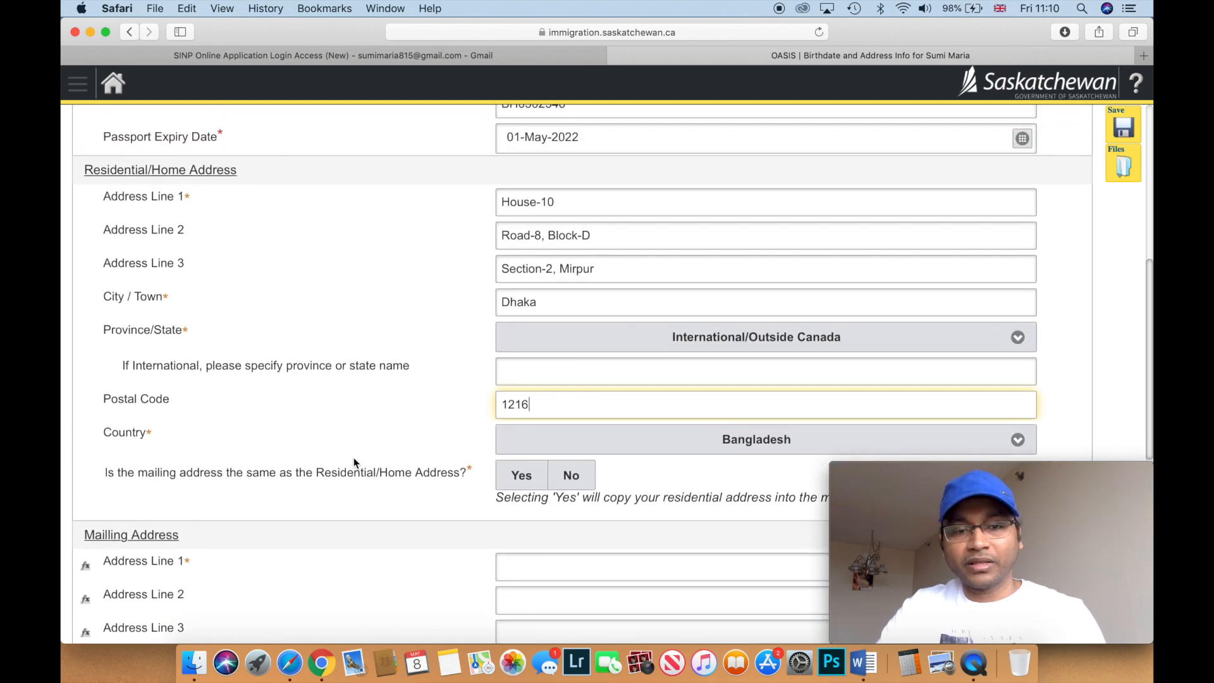
scroll(354, 461, "down", 7)
left_click(517, 316)
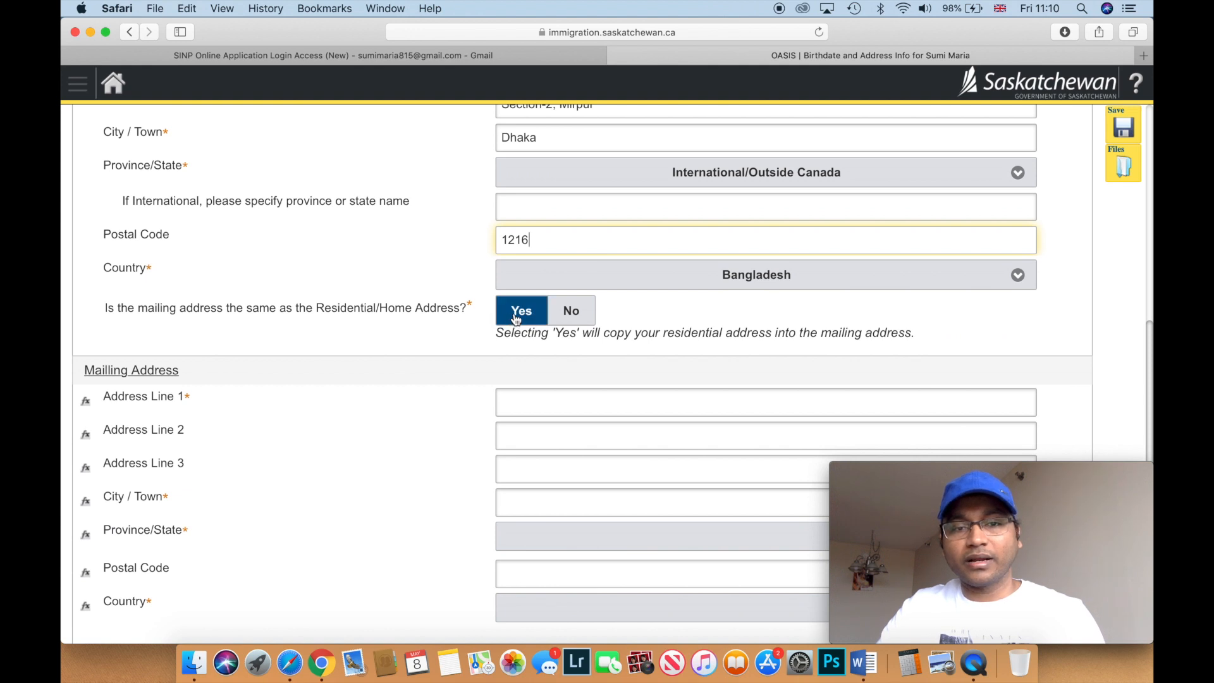
- Answer Yes to mailing address being the same as residential, then review the copied fields
left_click(516, 316)
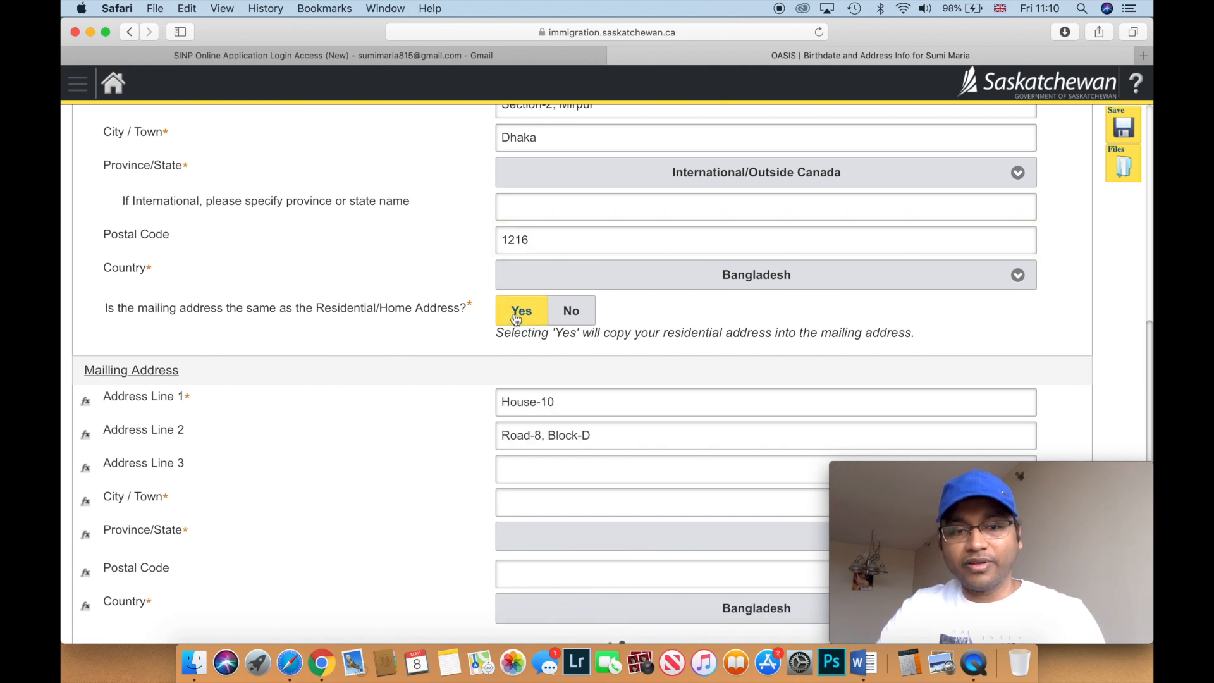
scroll(460, 405, "down", 4)
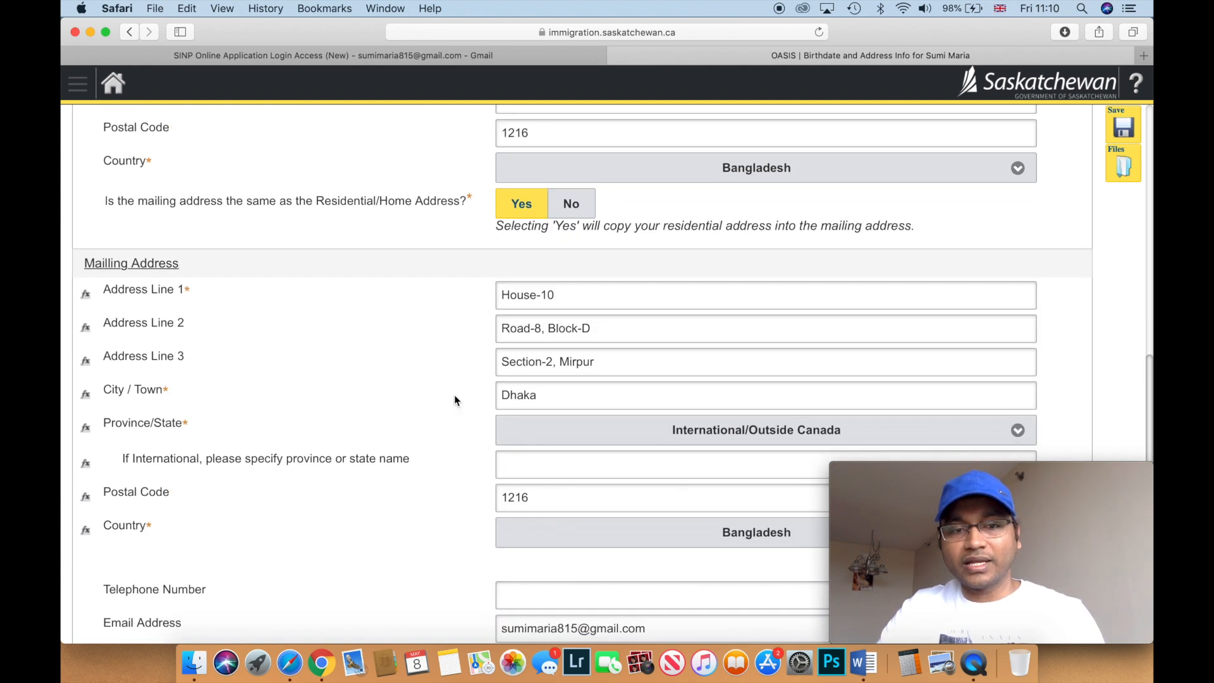
scroll(454, 400, "down", 6)
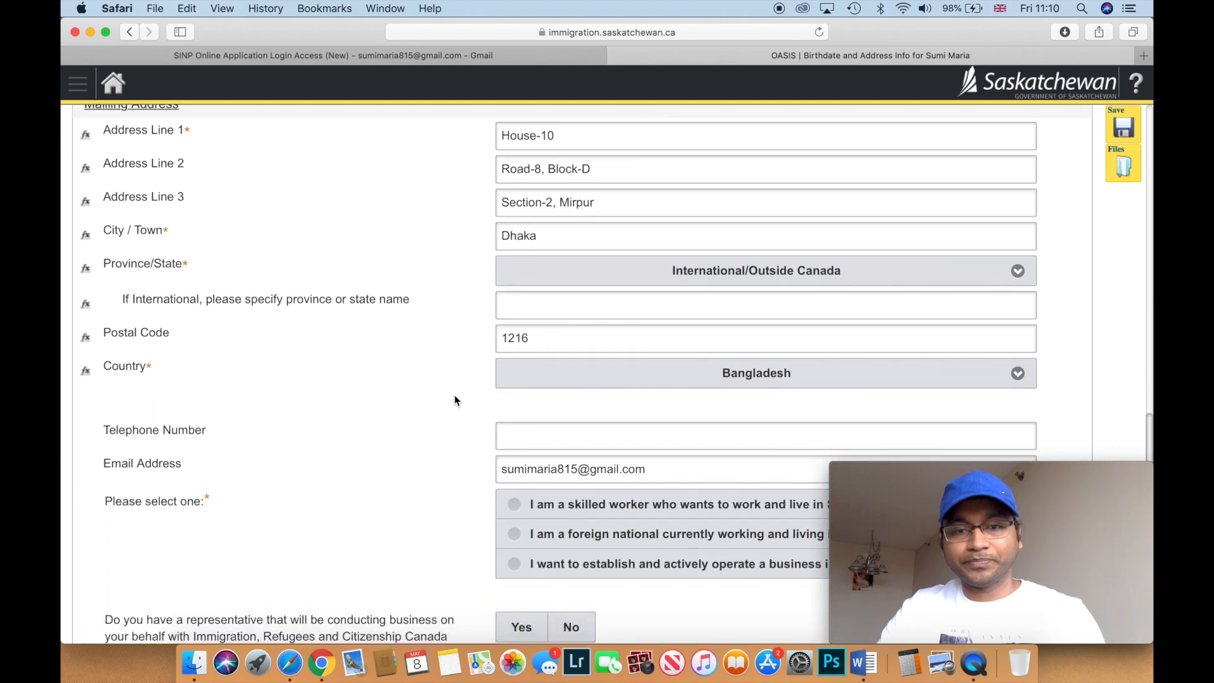
scroll(454, 397, "down", 4)
scroll(454, 399, "down", 1)
scroll(454, 399, "up", 1)
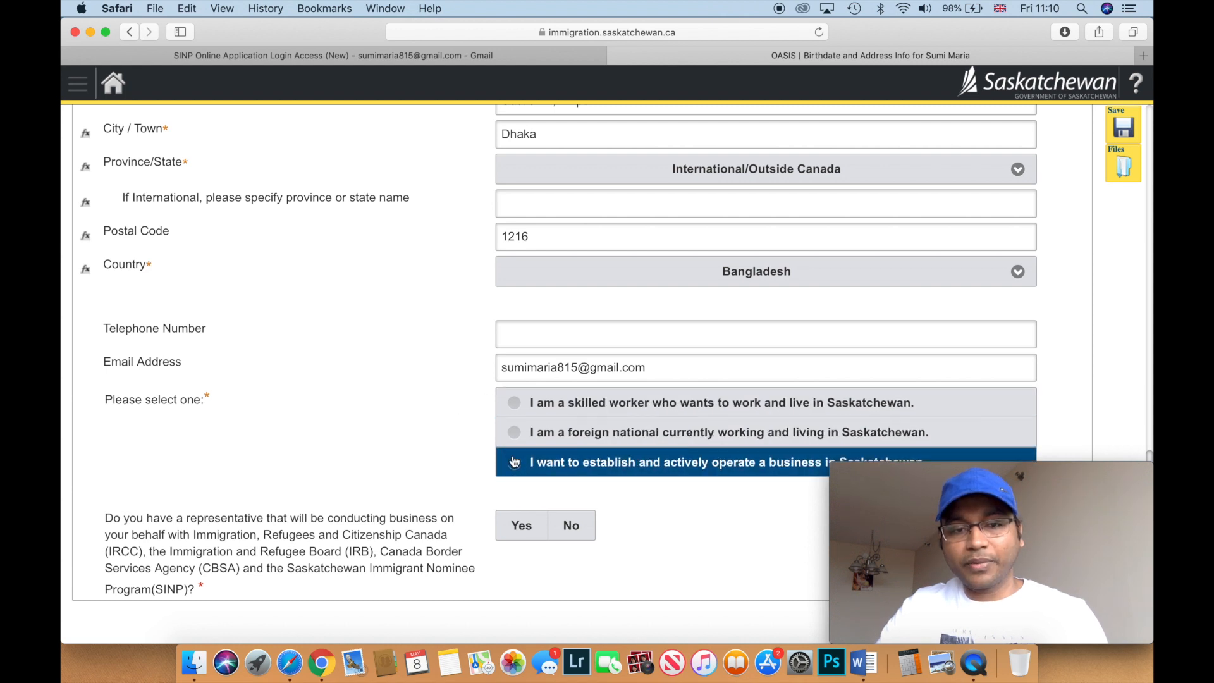
scroll(453, 374, "down", 1)
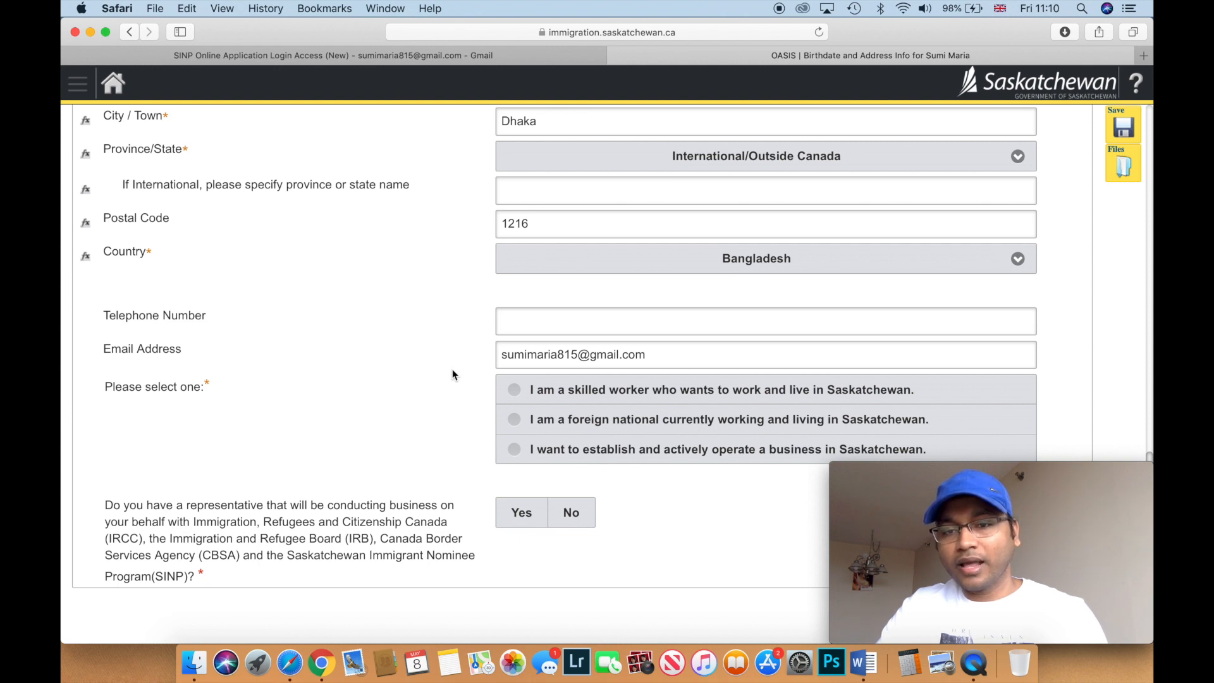
scroll(453, 374, "up", 1)
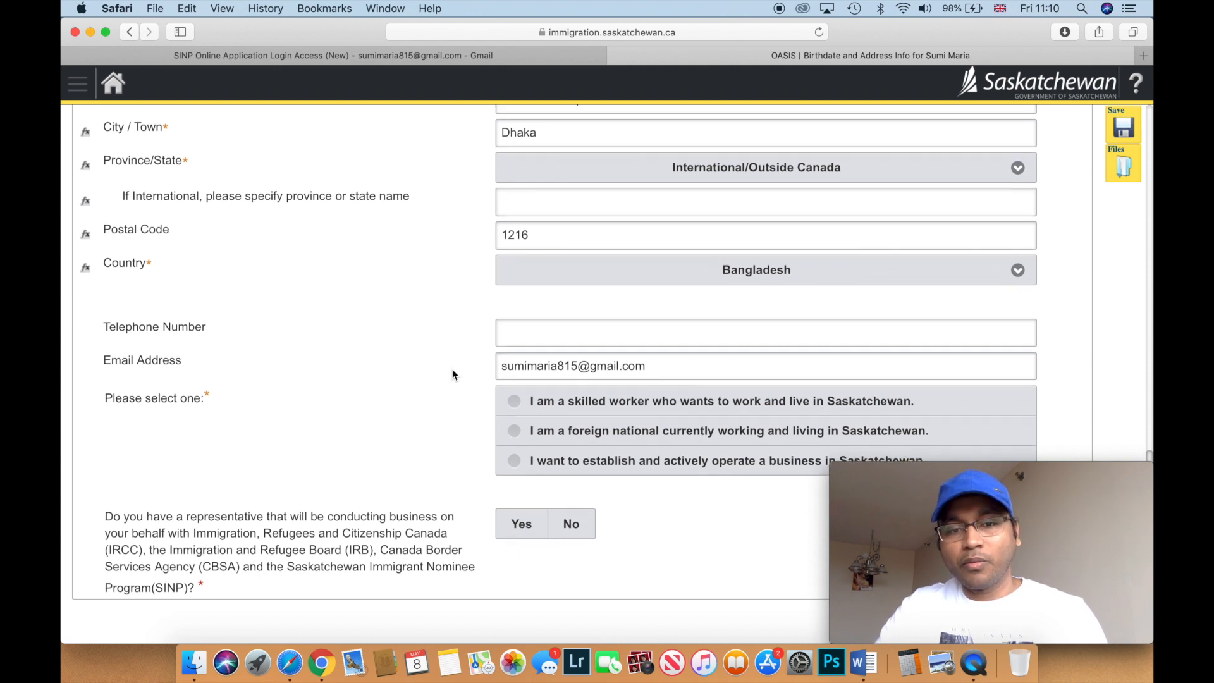
scroll(452, 375, "down", 1)
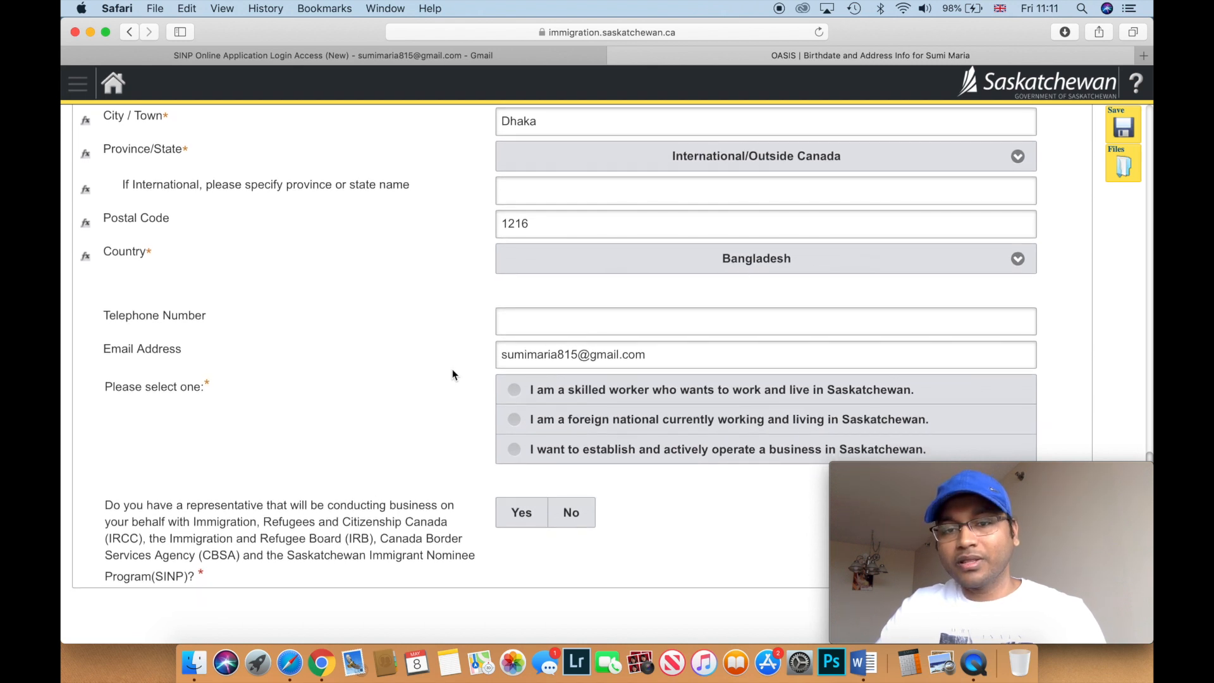
scroll(453, 374, "up", 2)
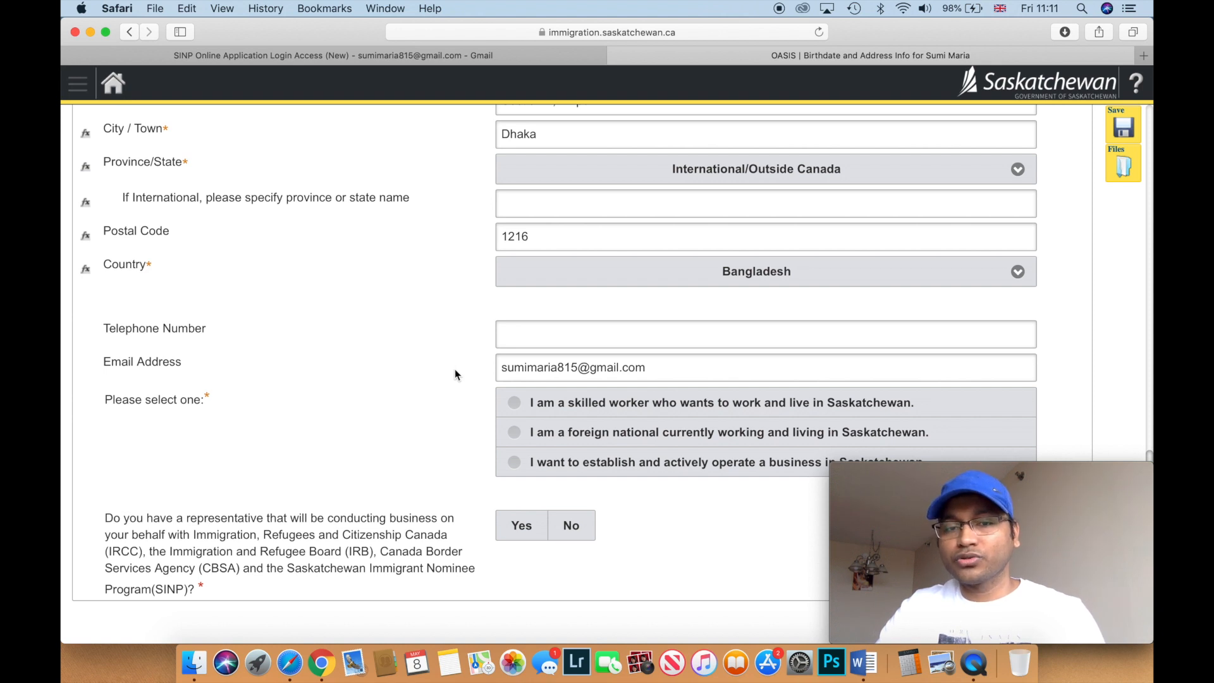
- Choose the 'I am a skilled worker' option for living in Saskatchewan, with no representative
left_click(514, 403)
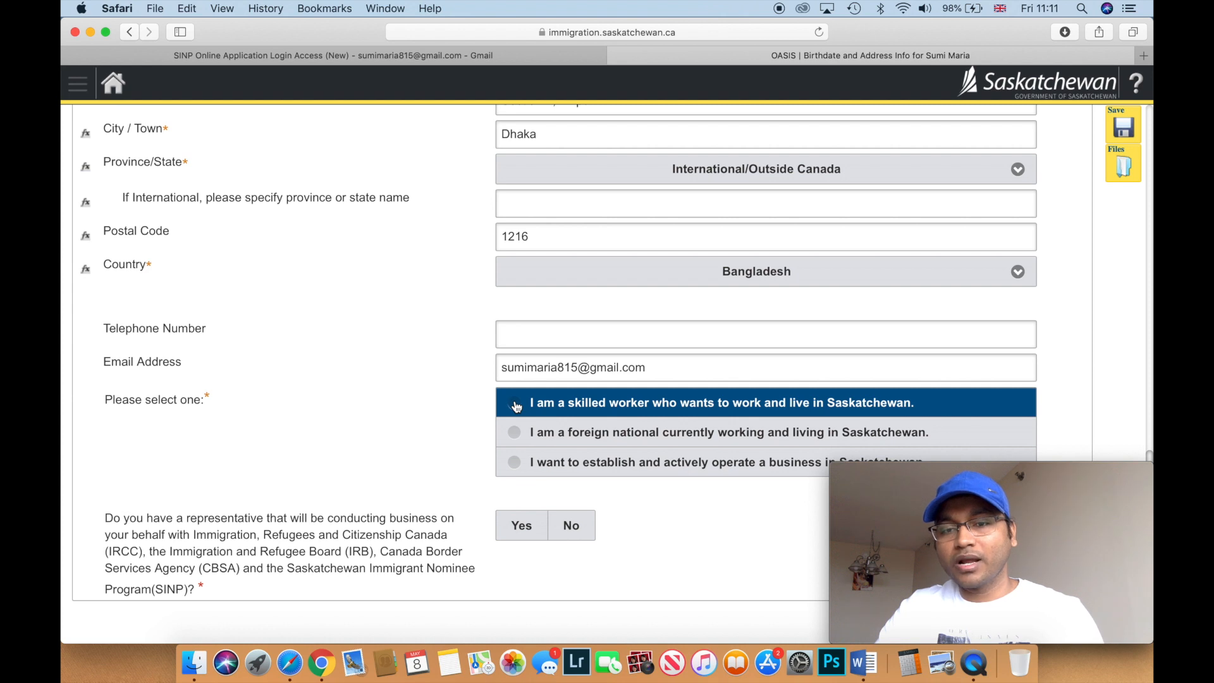
left_click(514, 405)
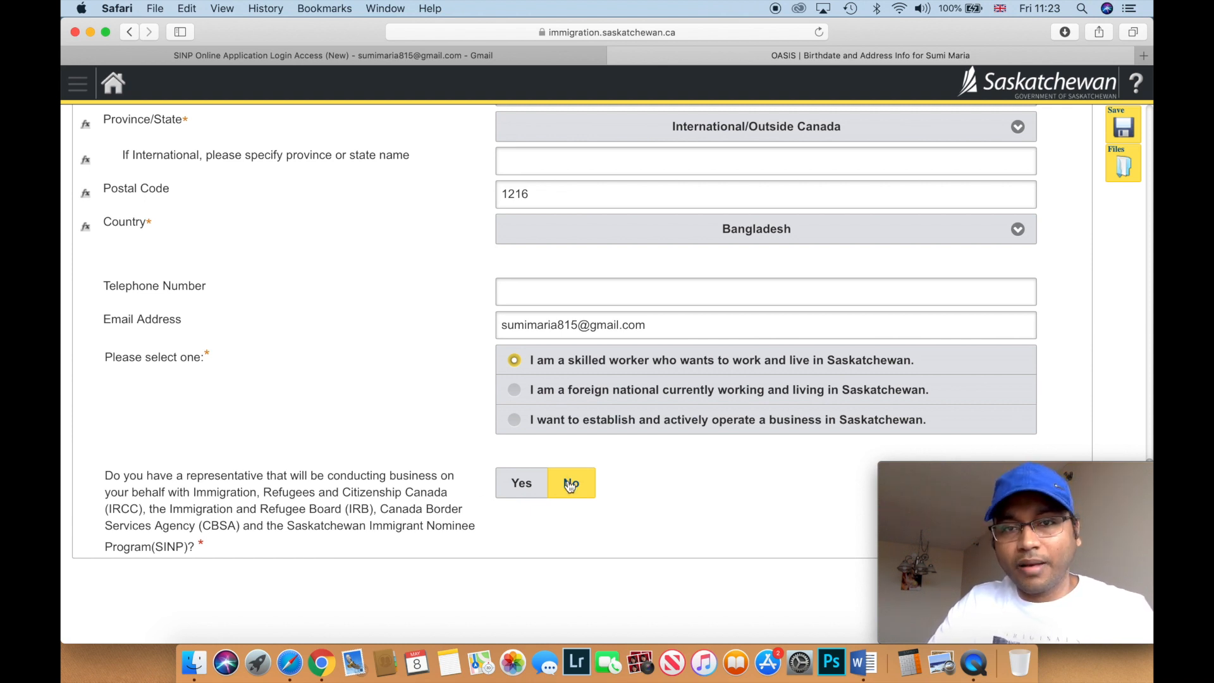
scroll(616, 509, "up", 2)
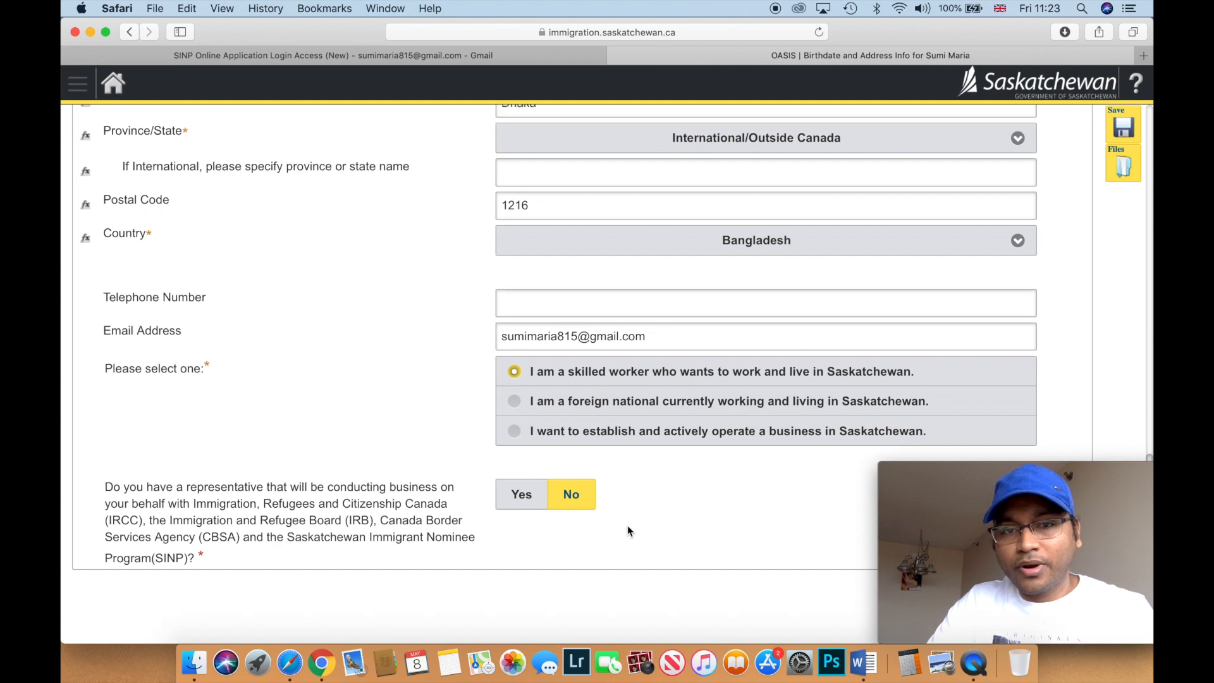
scroll(627, 526, "up", 6)
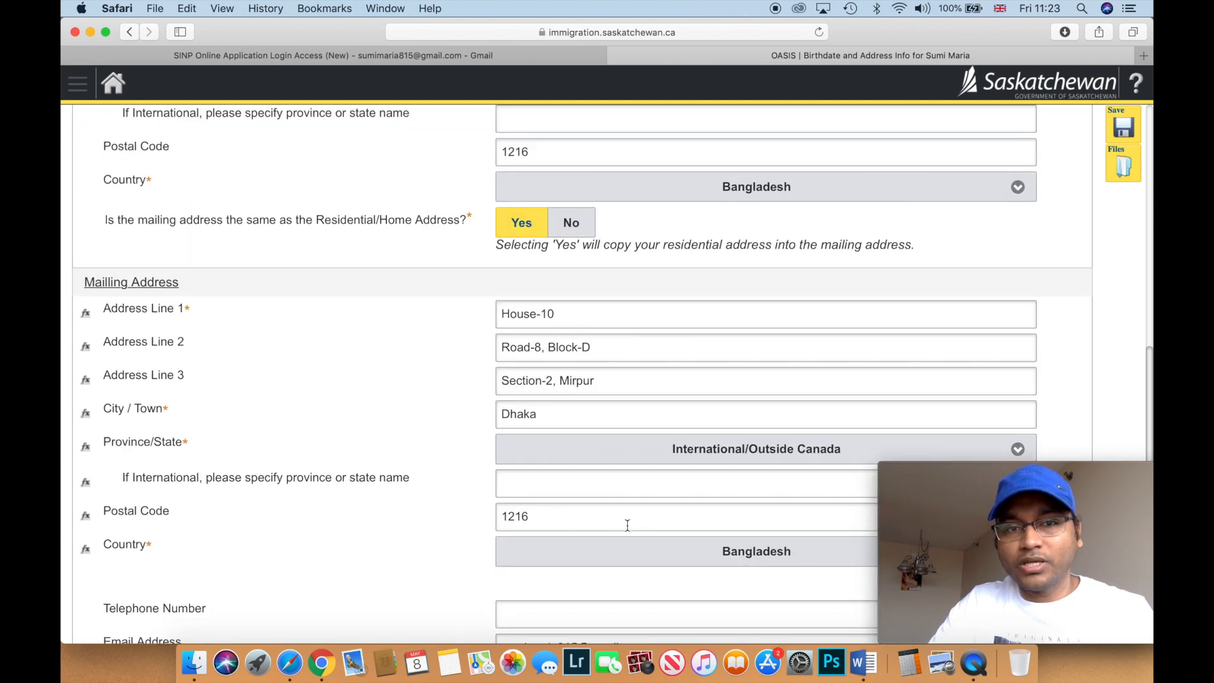
- Save the Birthdate and Address Info page and continue to the Eligibility for Application section
scroll(408, 414, "up", 12)
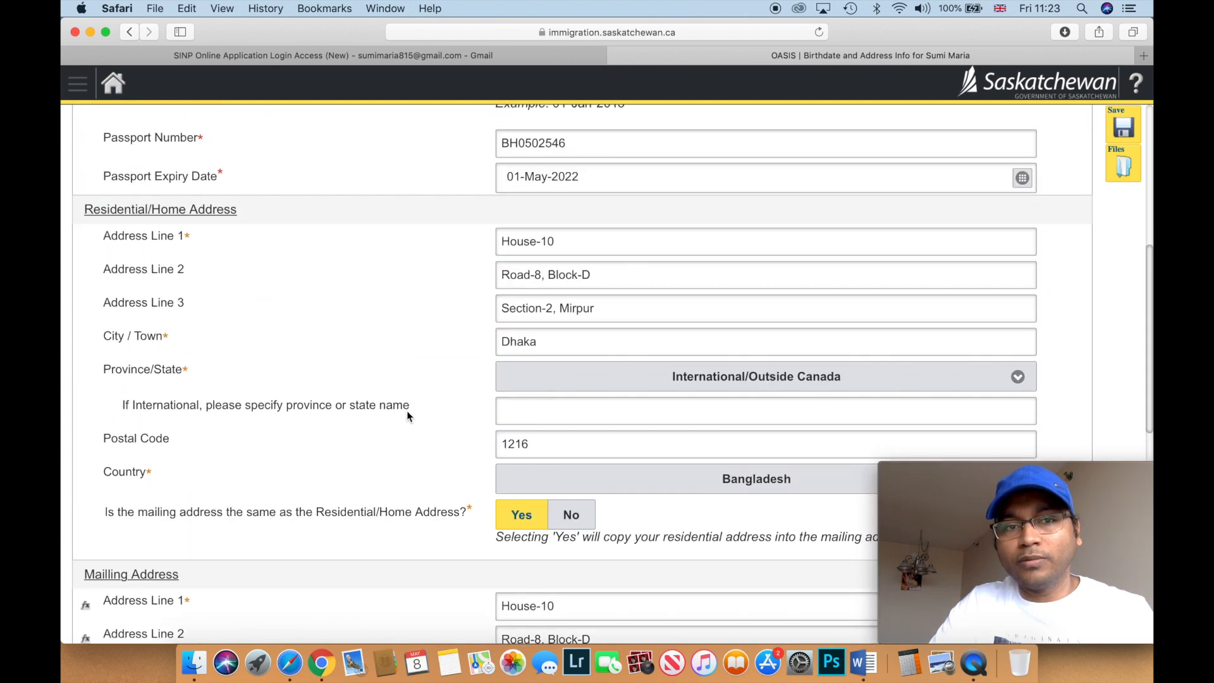
scroll(408, 416, "up", 5)
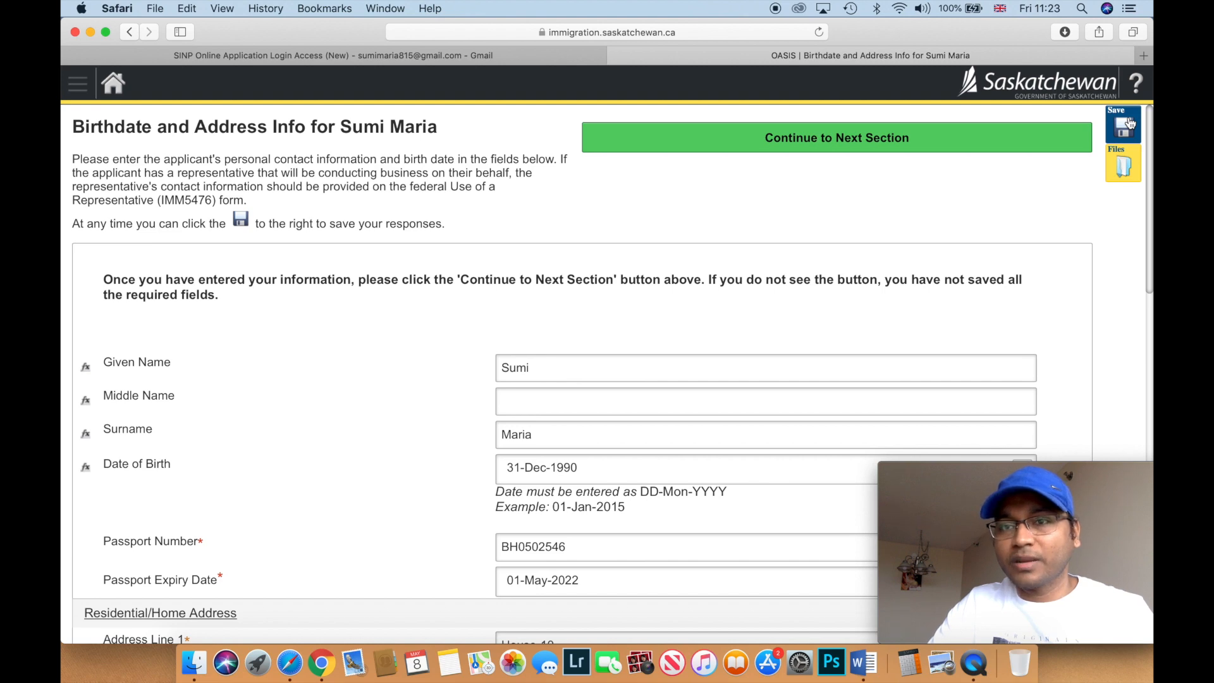
left_click(1125, 125)
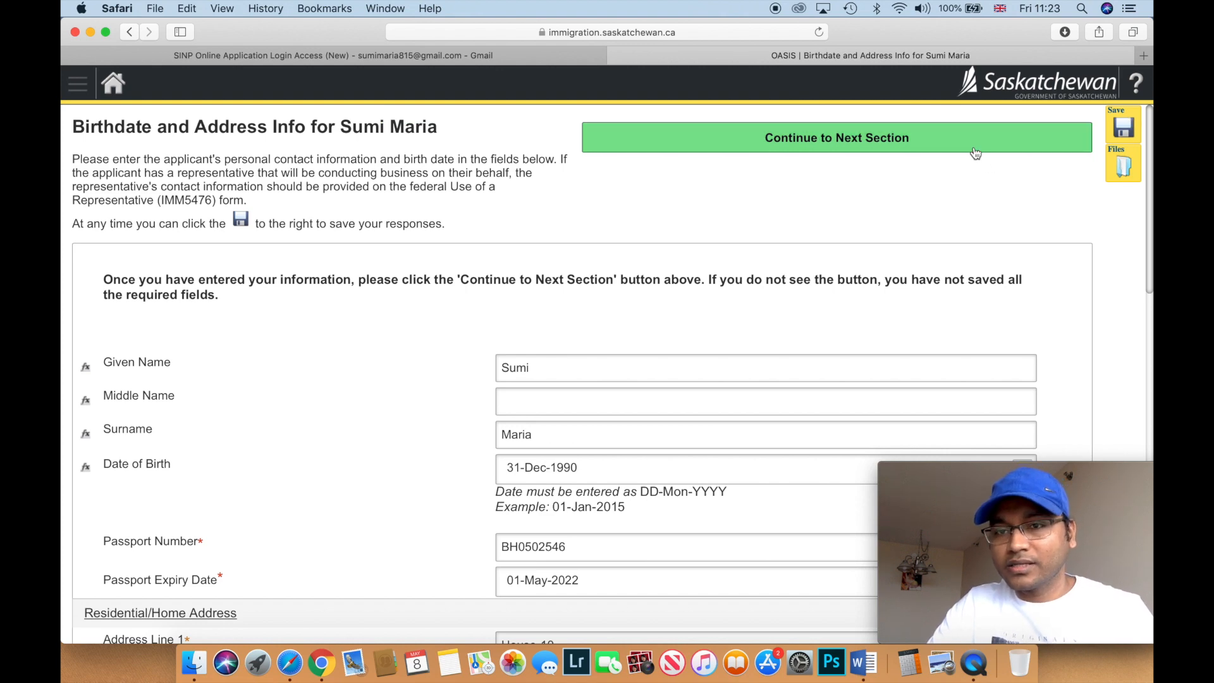
left_click(976, 153)
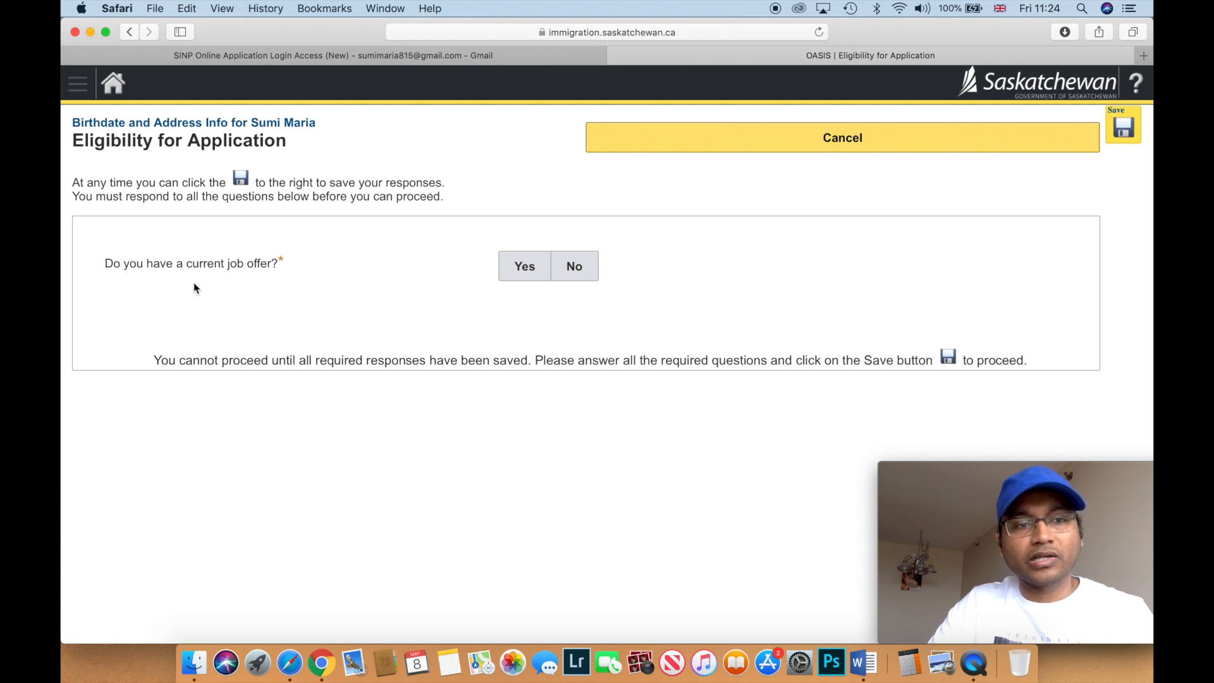
- Answer No to having a current job offer, leaving the Express Entry question on No
left_click(585, 271)
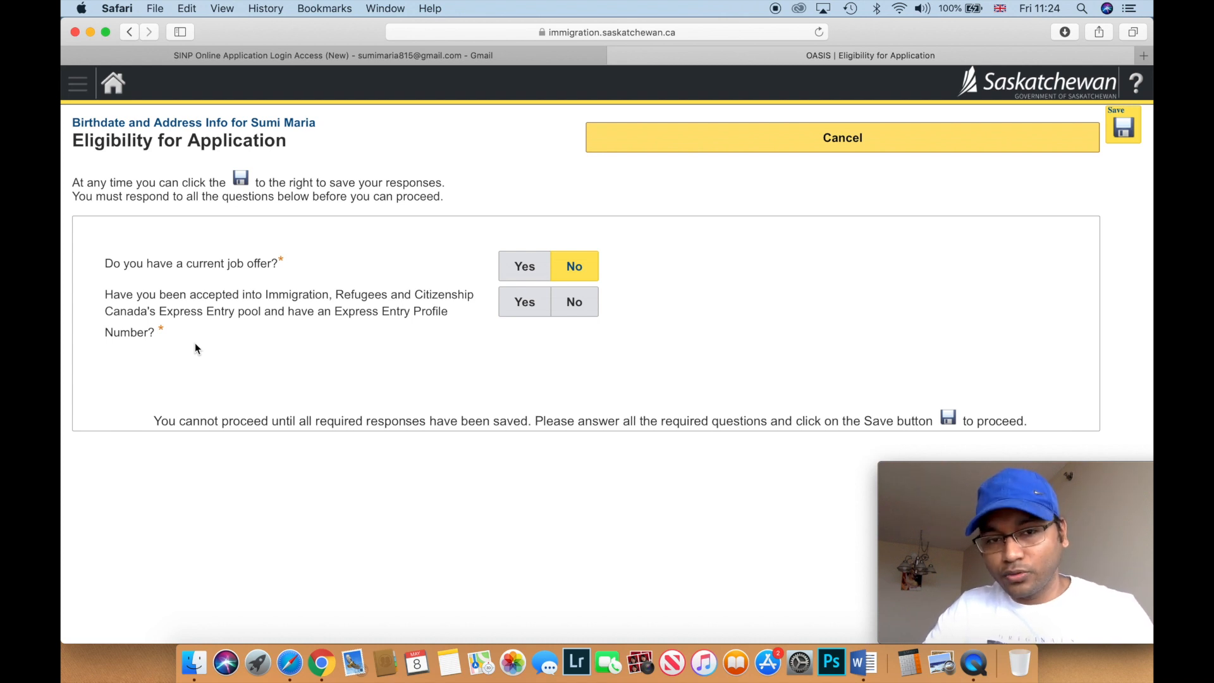
left_click(506, 310)
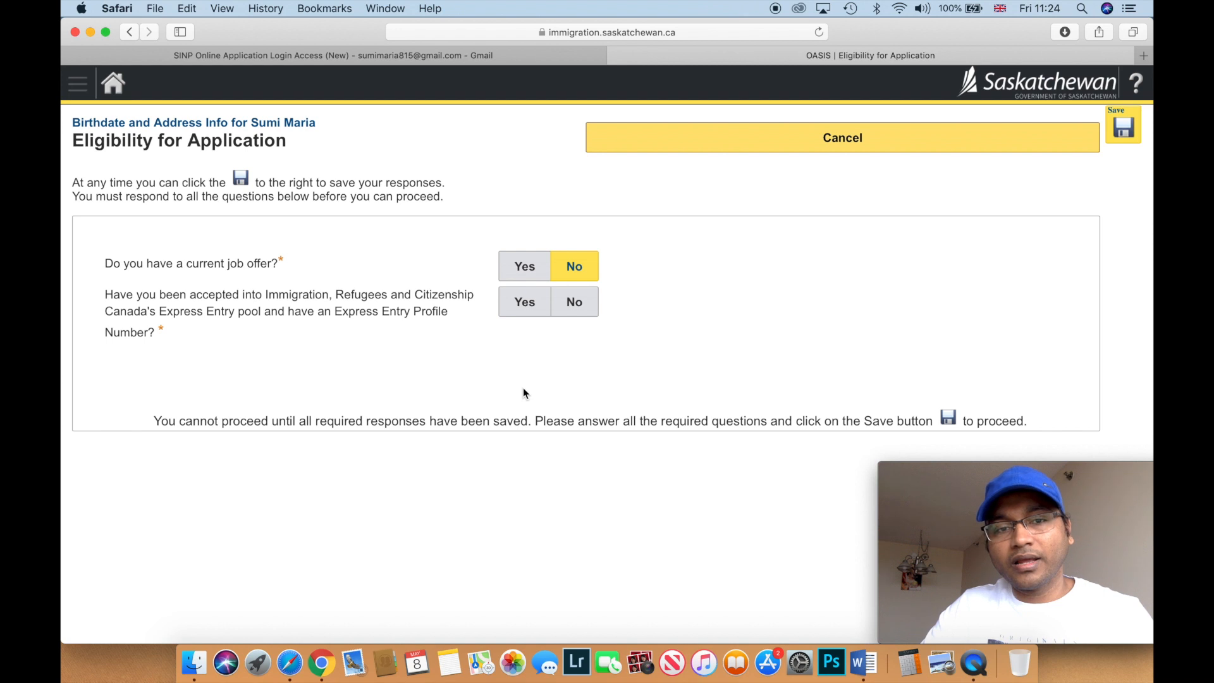
left_click(526, 304)
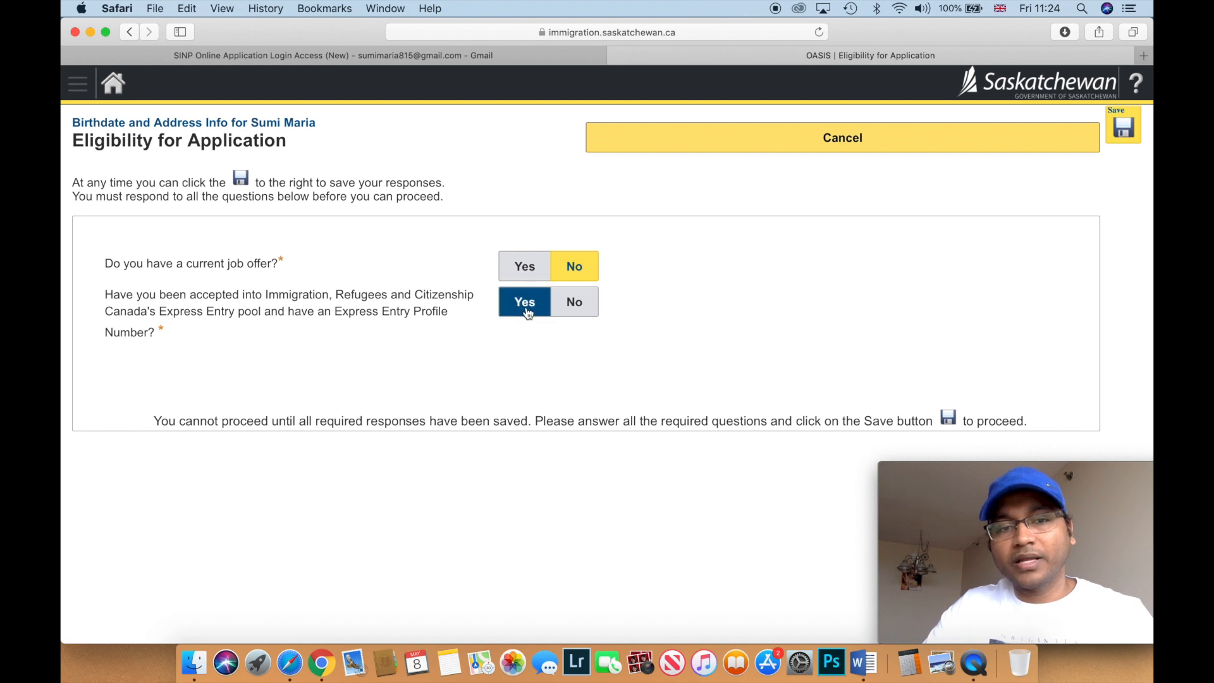
left_click(575, 315)
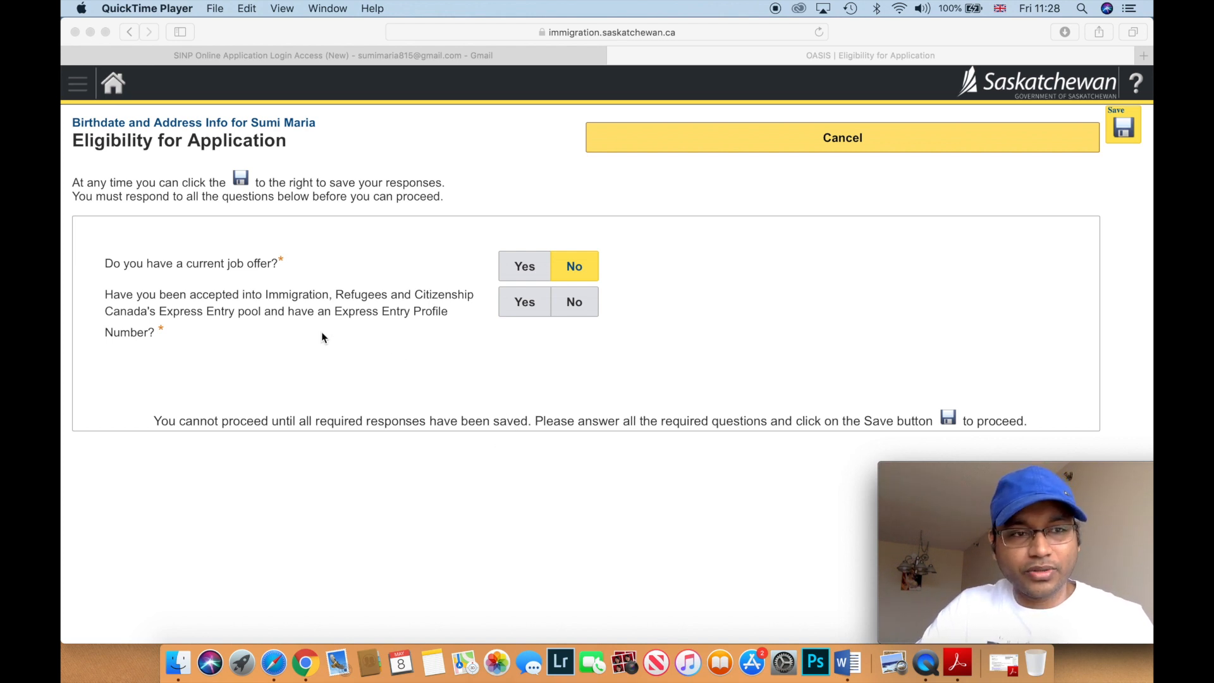
- Answer Yes to the Express Entry pool question, revealing profile number and validation code fields
left_click(523, 306)
left_click(520, 306)
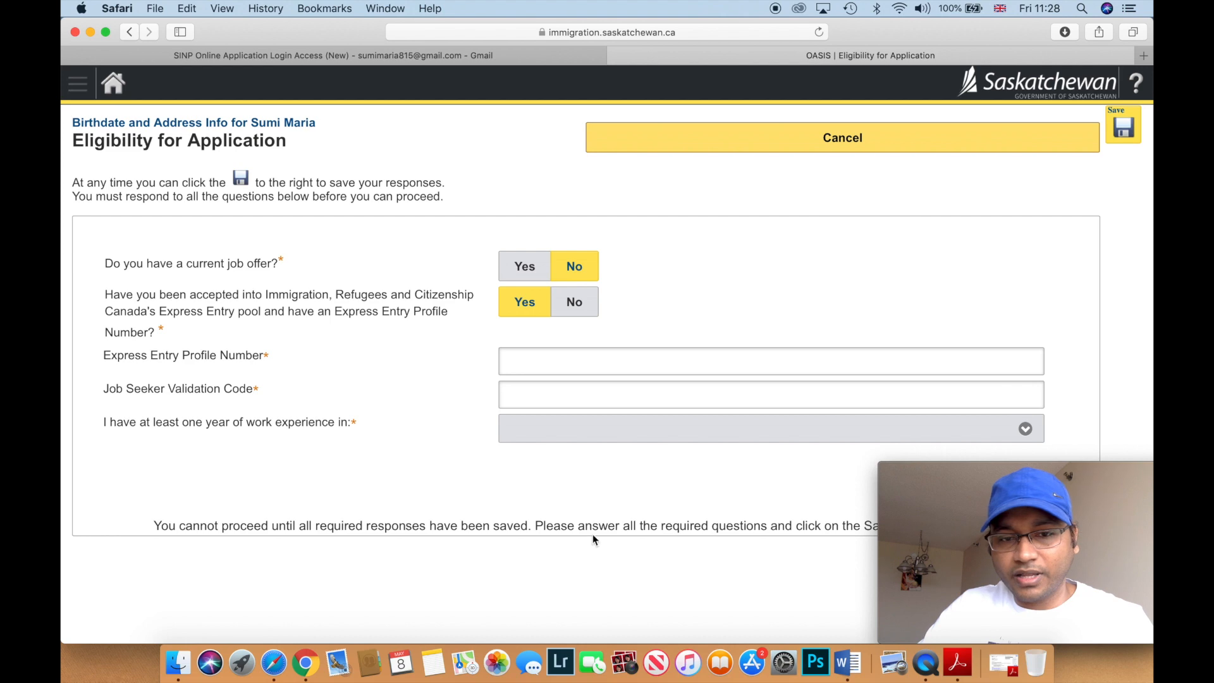
- Select the Express Entry profile number in the IMM5786 letter in Acrobat Reader, then return to Safari
left_click(1005, 664)
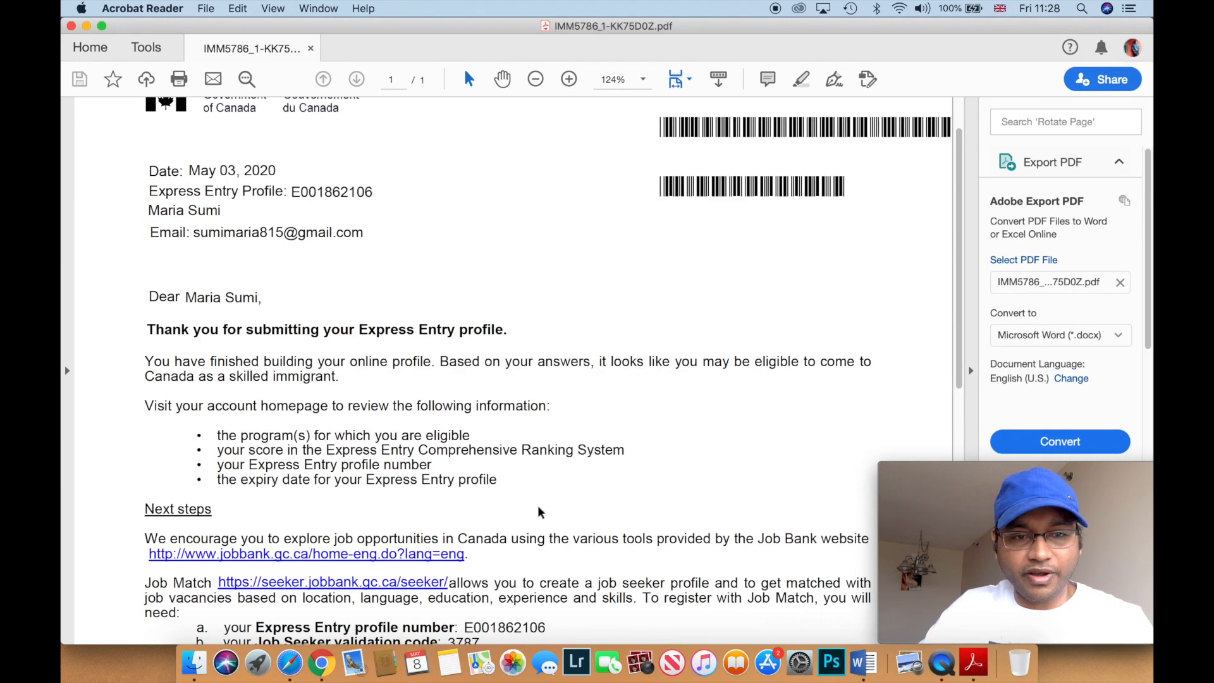
scroll(467, 465, "up", 2)
scroll(462, 462, "down", 3)
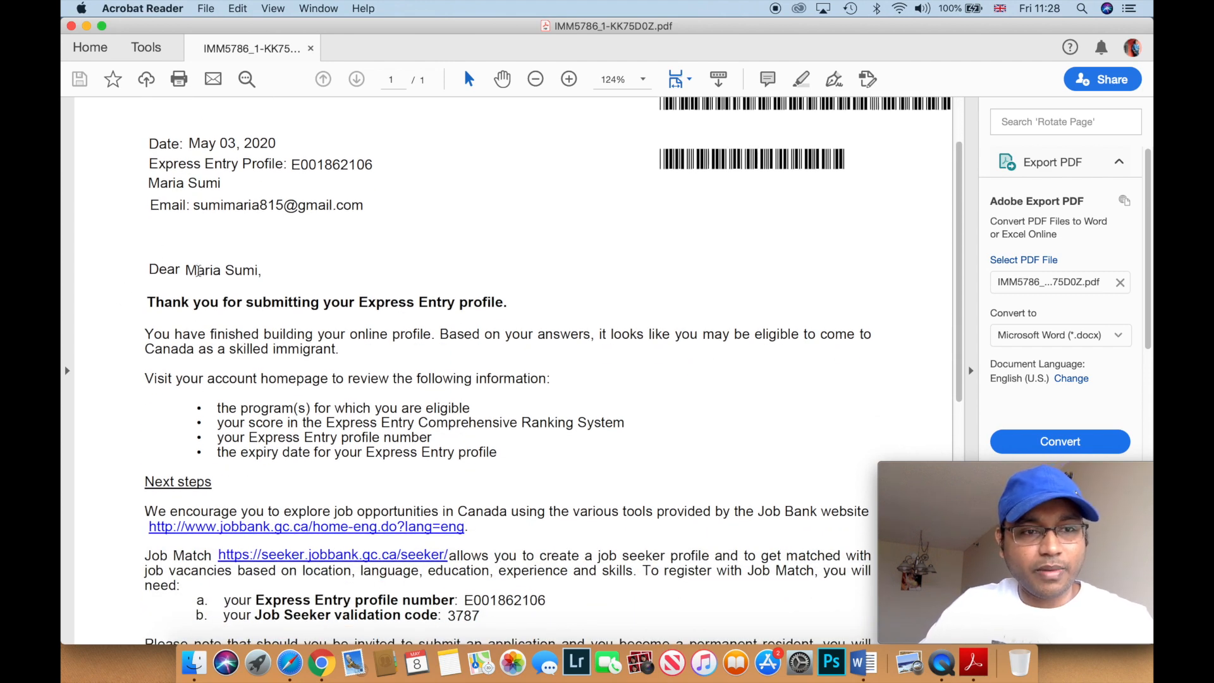
scroll(266, 273, "down", 5)
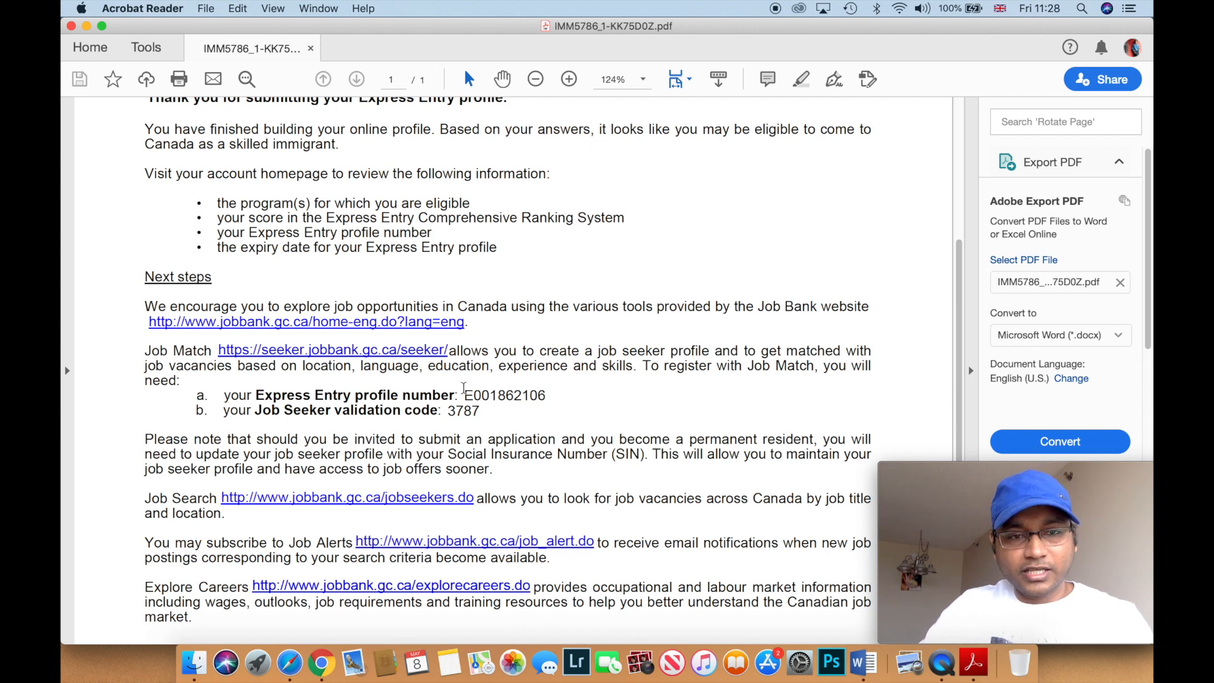
left_click_drag(465, 395, 561, 393)
key("super+c")
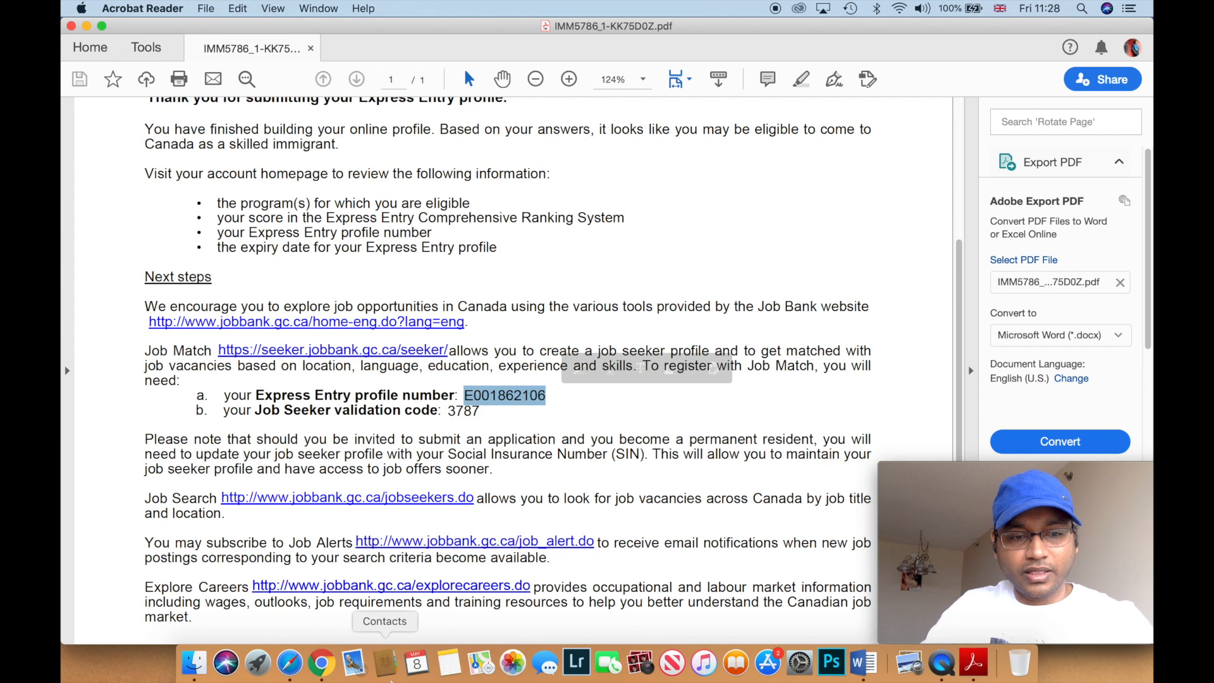
left_click(289, 663)
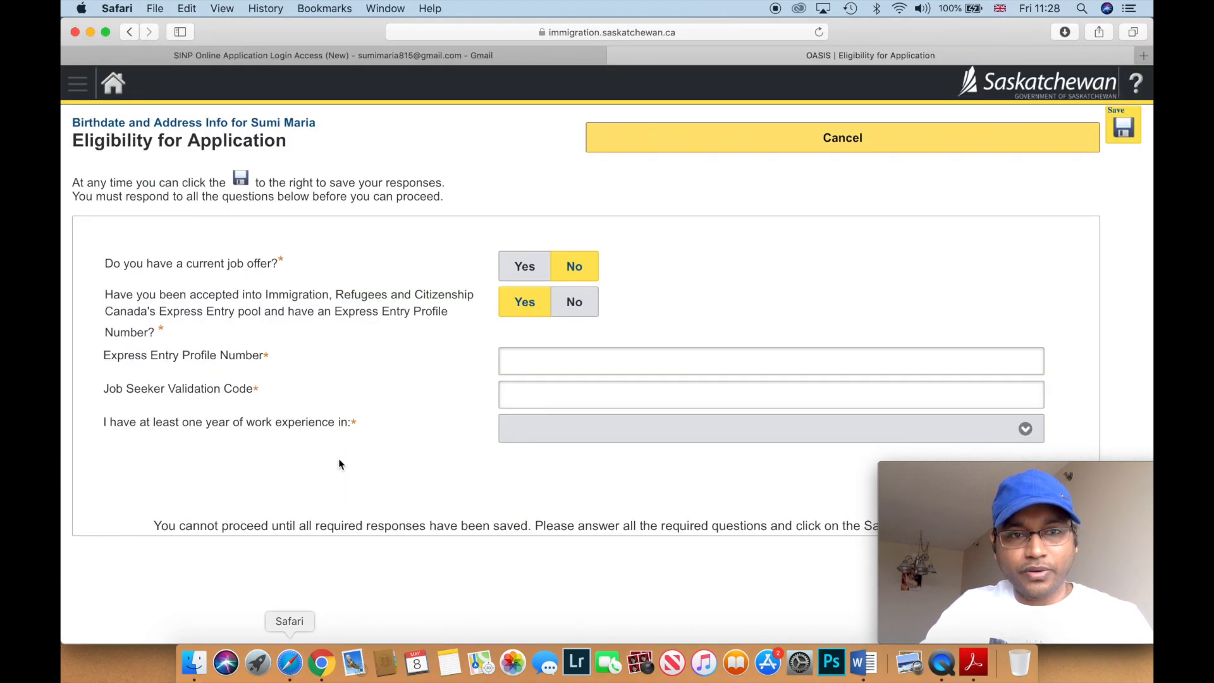
left_click(556, 349)
key("super+v")
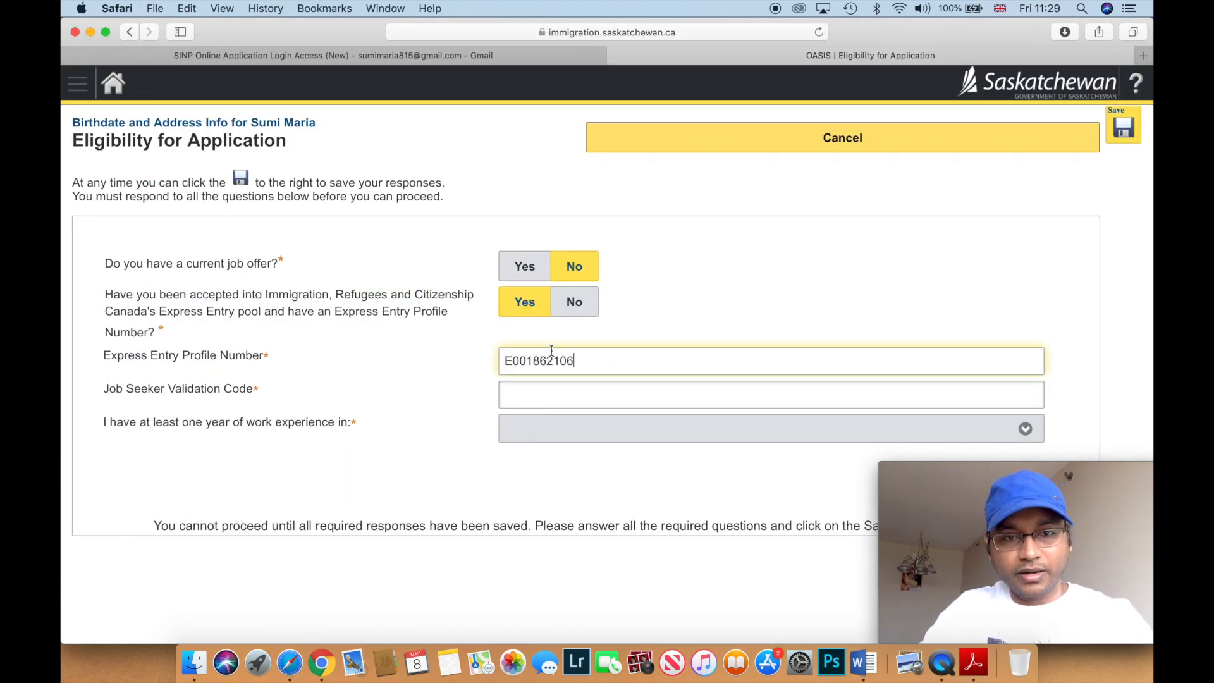
left_click(973, 663)
left_click(454, 412)
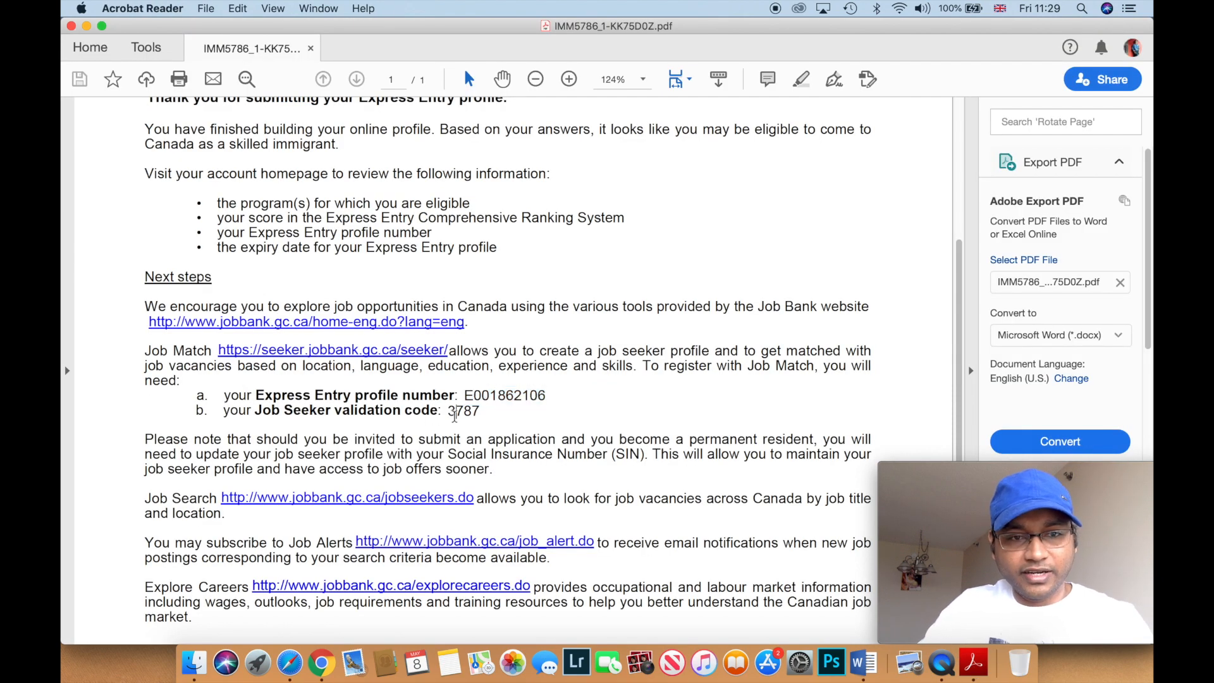
left_click(297, 663)
left_click(528, 392)
type("37")
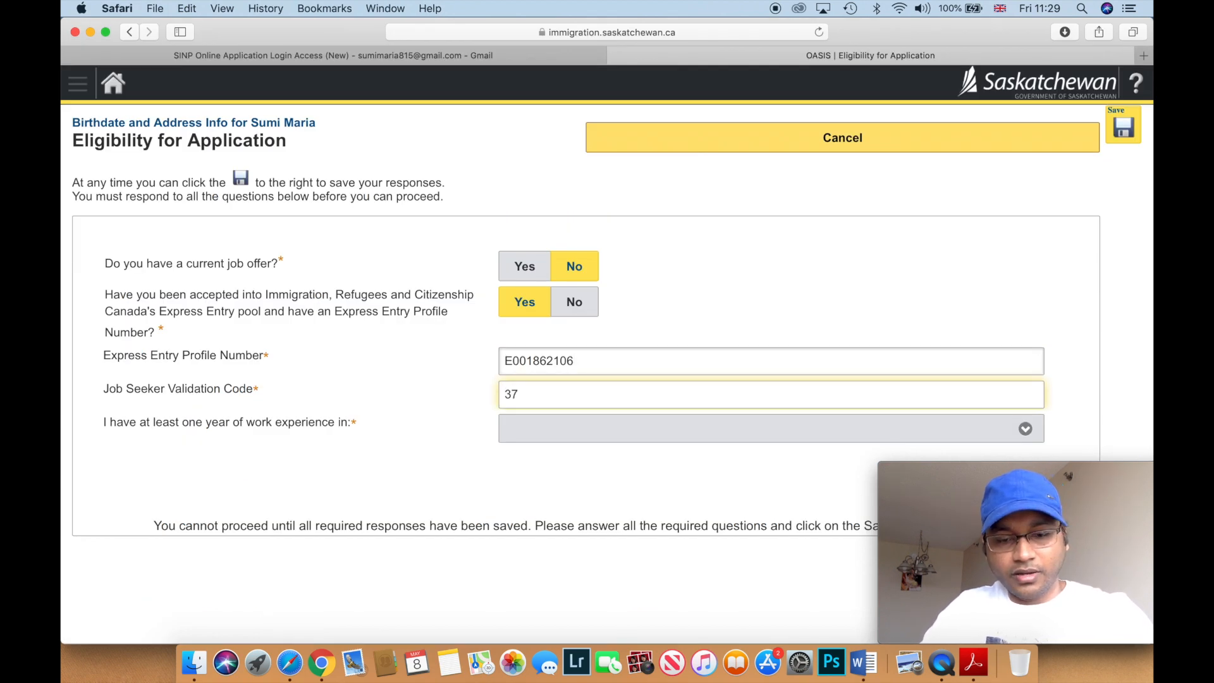
type("87")
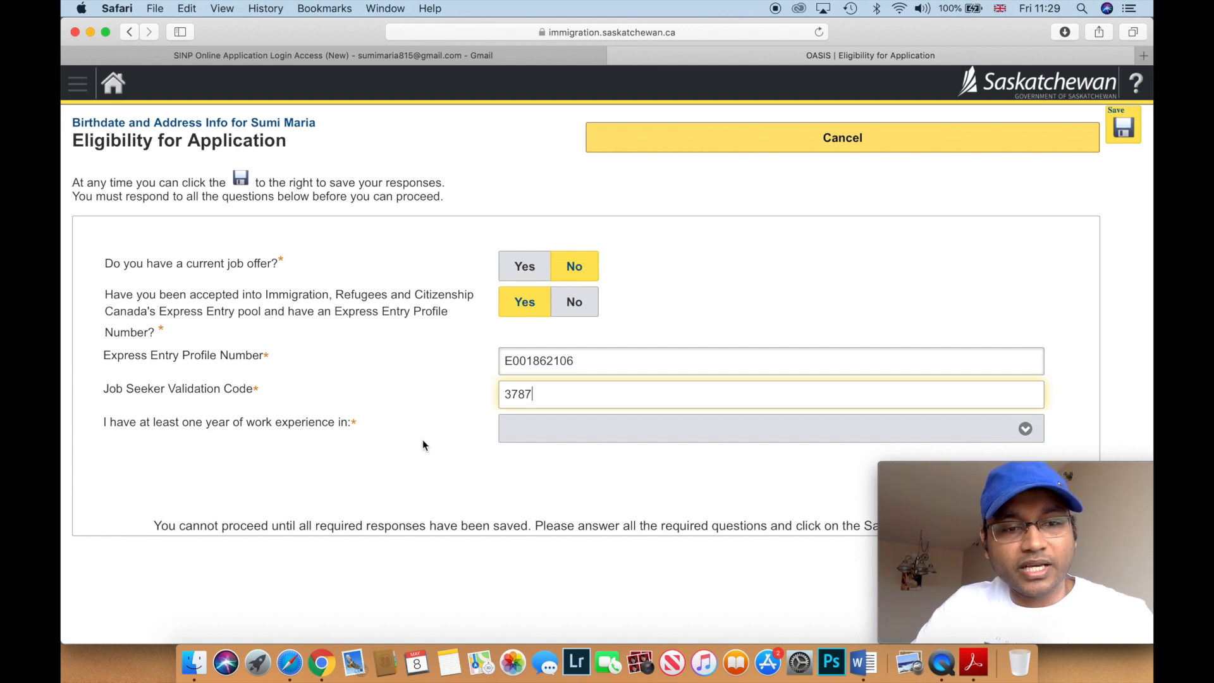
left_click(509, 435)
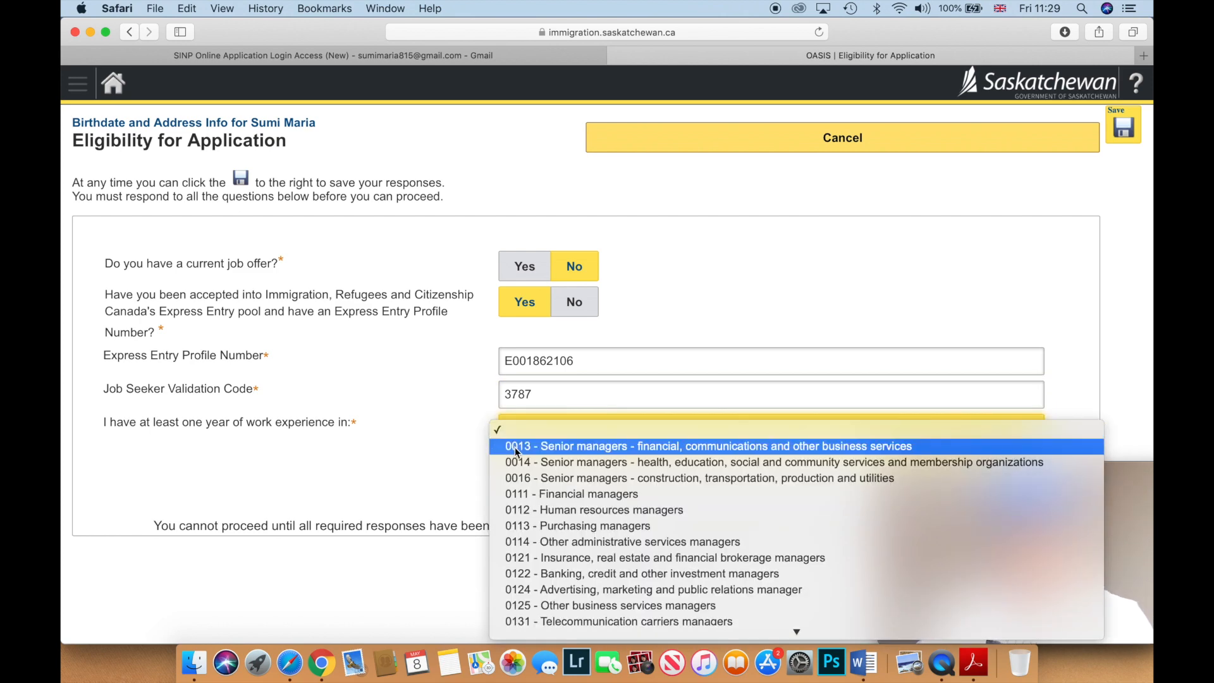
- Choose 0112 - Human resources managers as work experience, narrow the browser beside the PDF, and save
left_click(517, 509)
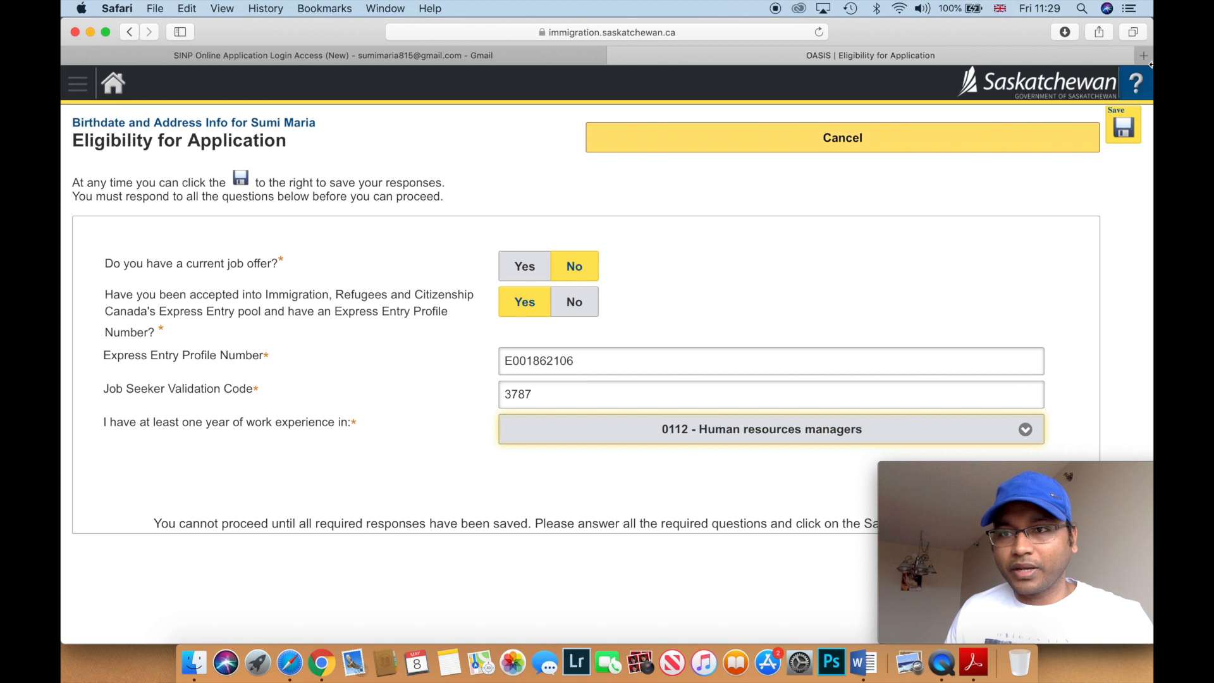
left_click_drag(1149, 152, 976, 185)
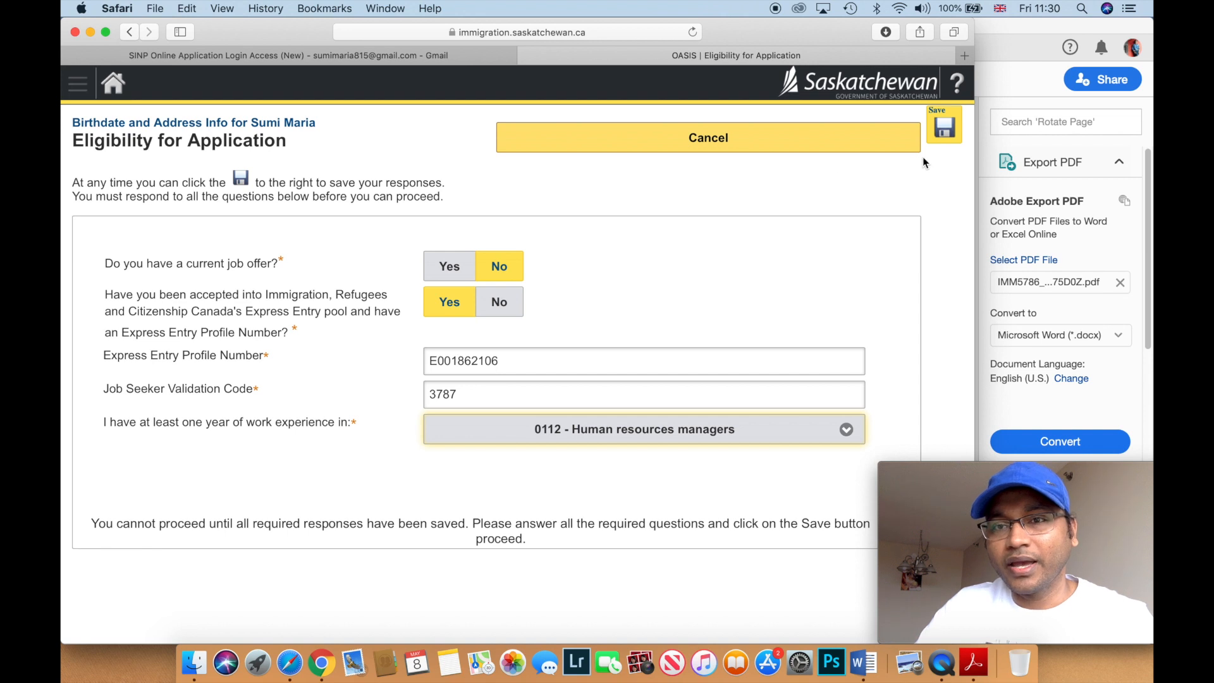
left_click(948, 133)
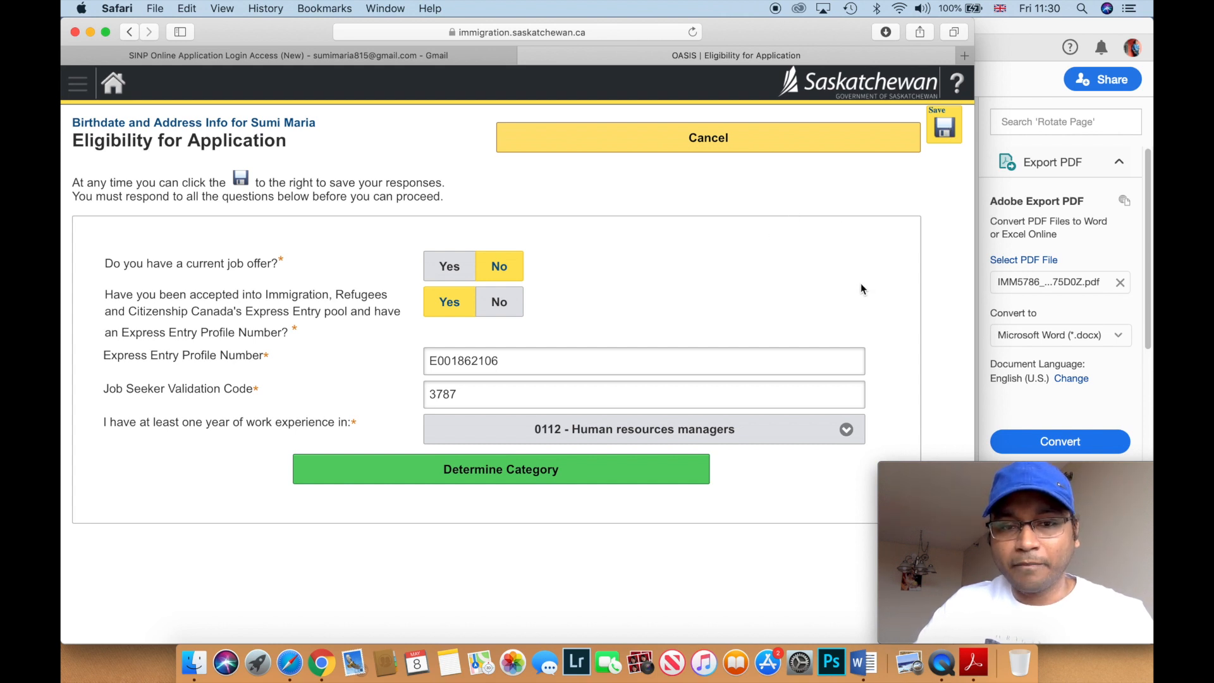
- Run Determine Category on the saved eligibility answers
left_click(435, 459)
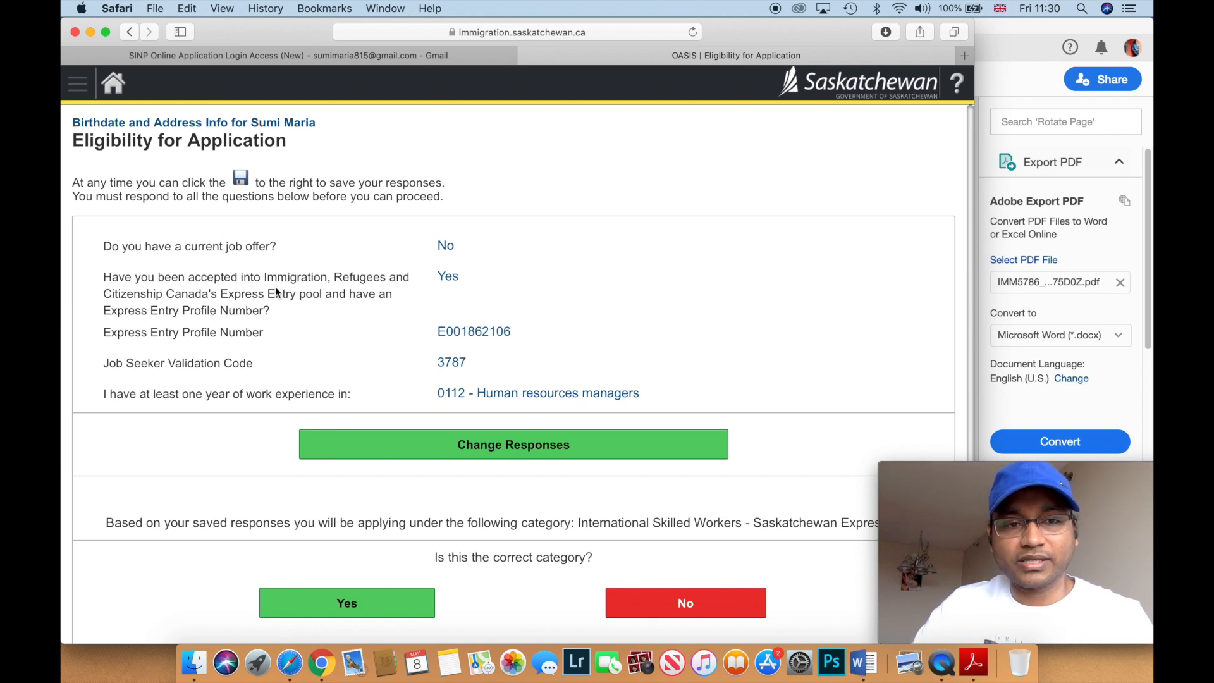
- Confirm International Skilled Workers - Saskatchewan Express Entry as the correct category
scroll(366, 385, "down", 2)
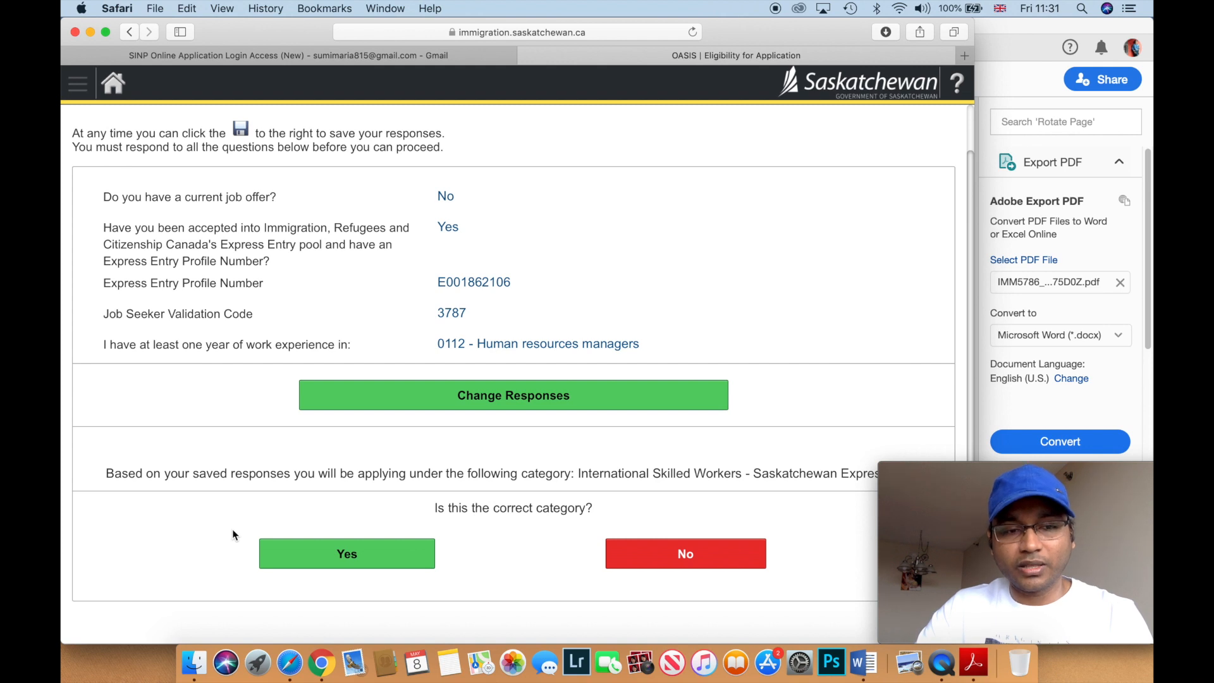
left_click(329, 561)
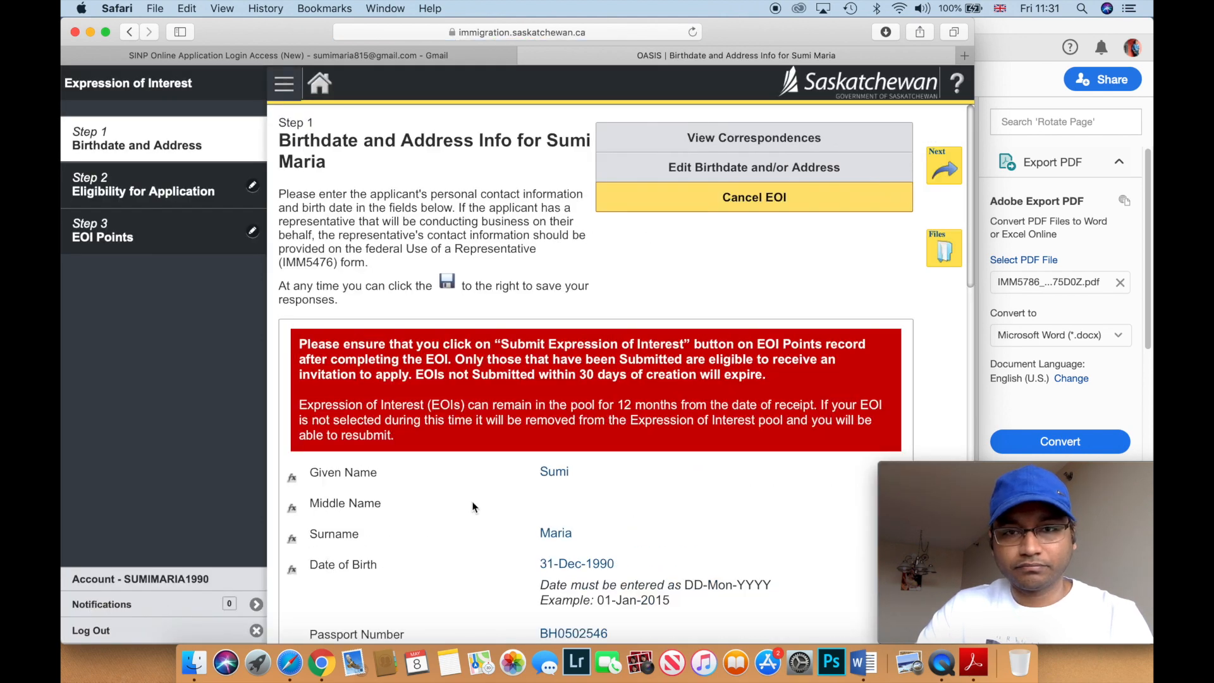
- Review the Step 1 Birthdate and Address page and move on to Step 2
scroll(472, 507, "down", 2)
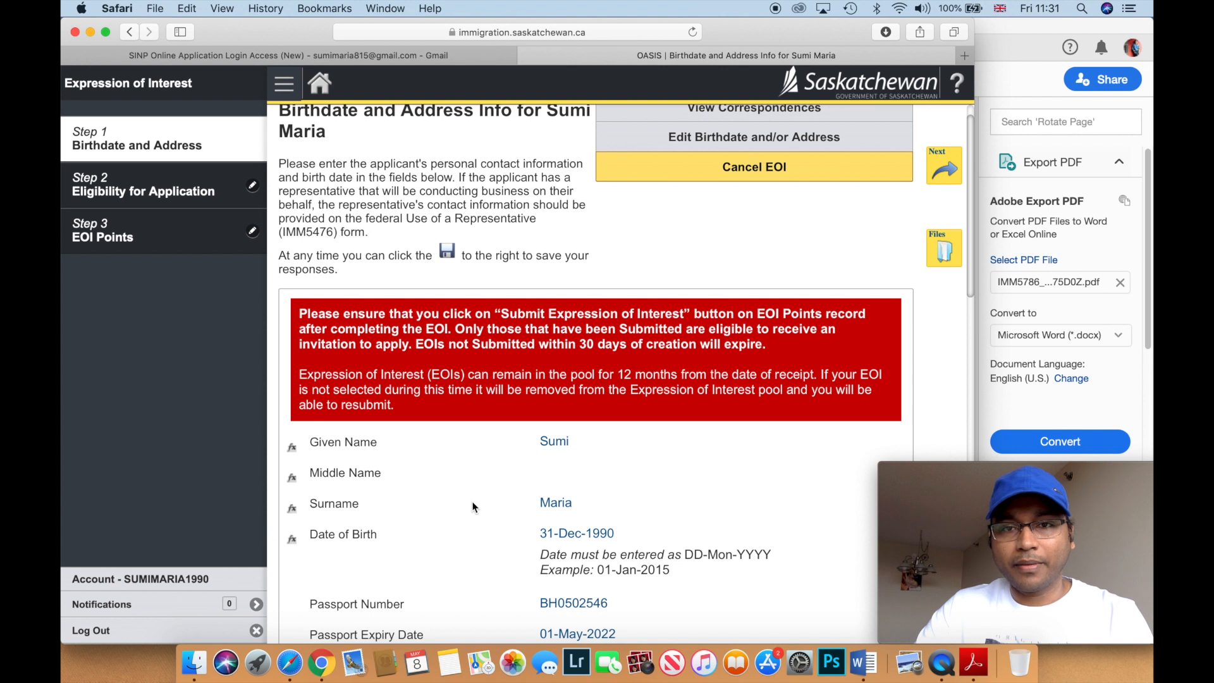
scroll(473, 507, "up", 2)
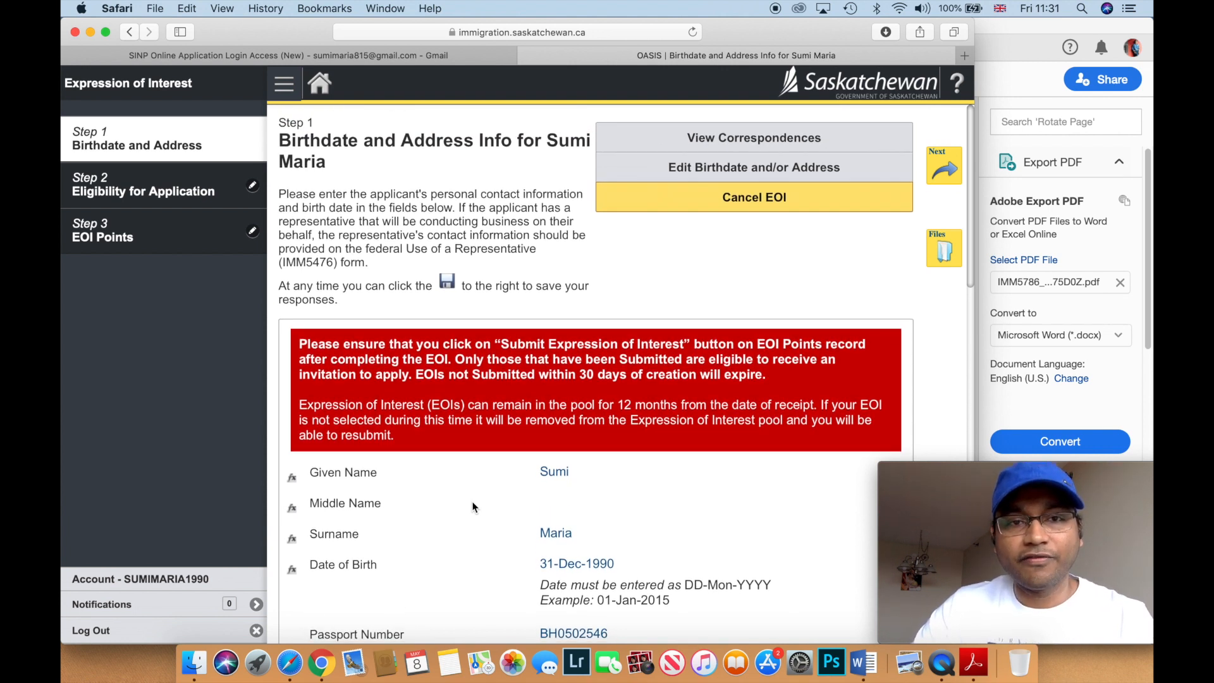
key("XF86MonBrightnessDown")
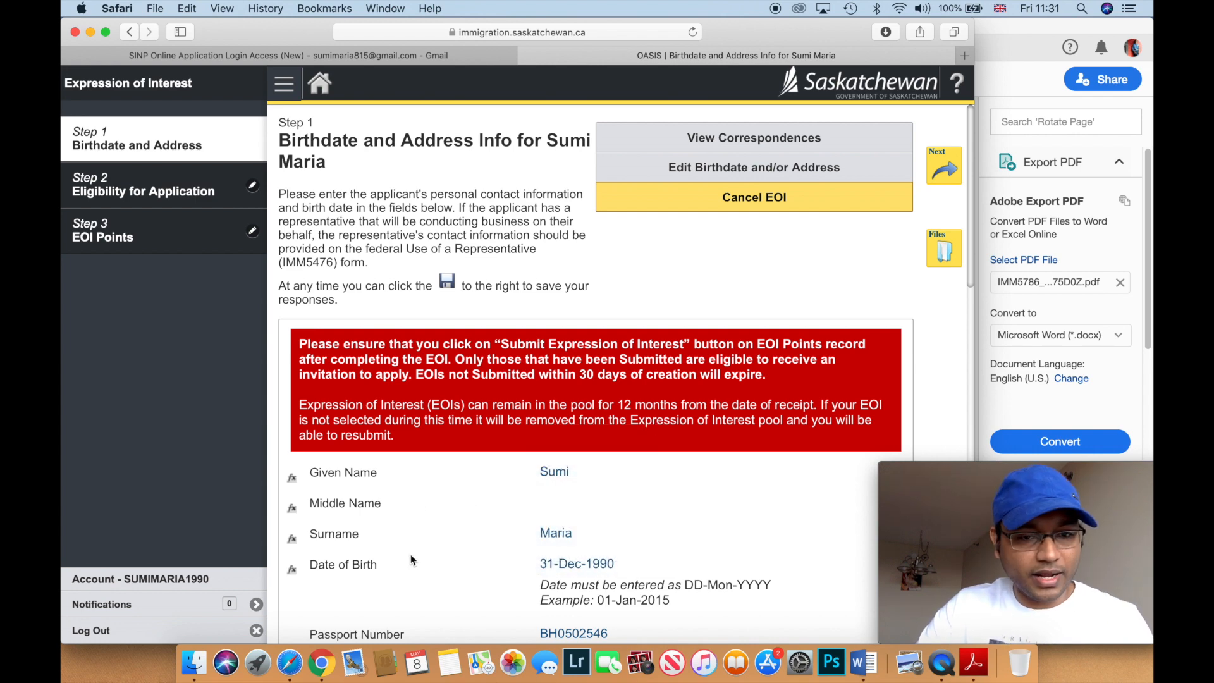
scroll(462, 539, "down", 10)
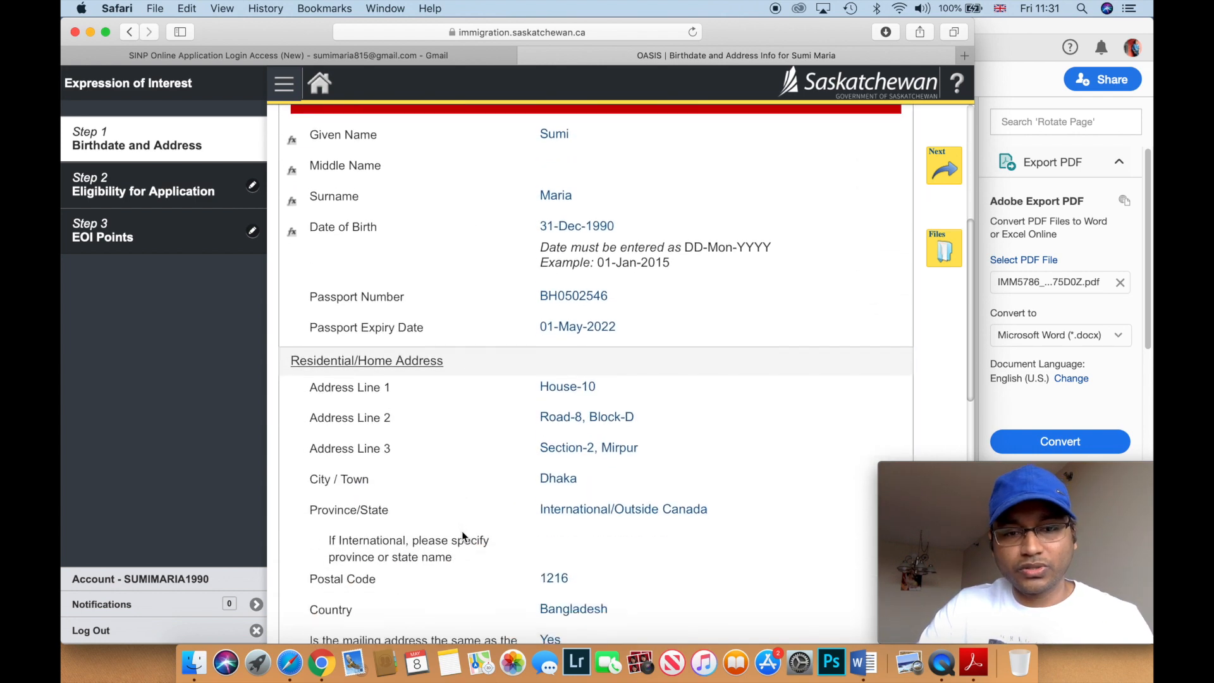
scroll(461, 536, "down", 15)
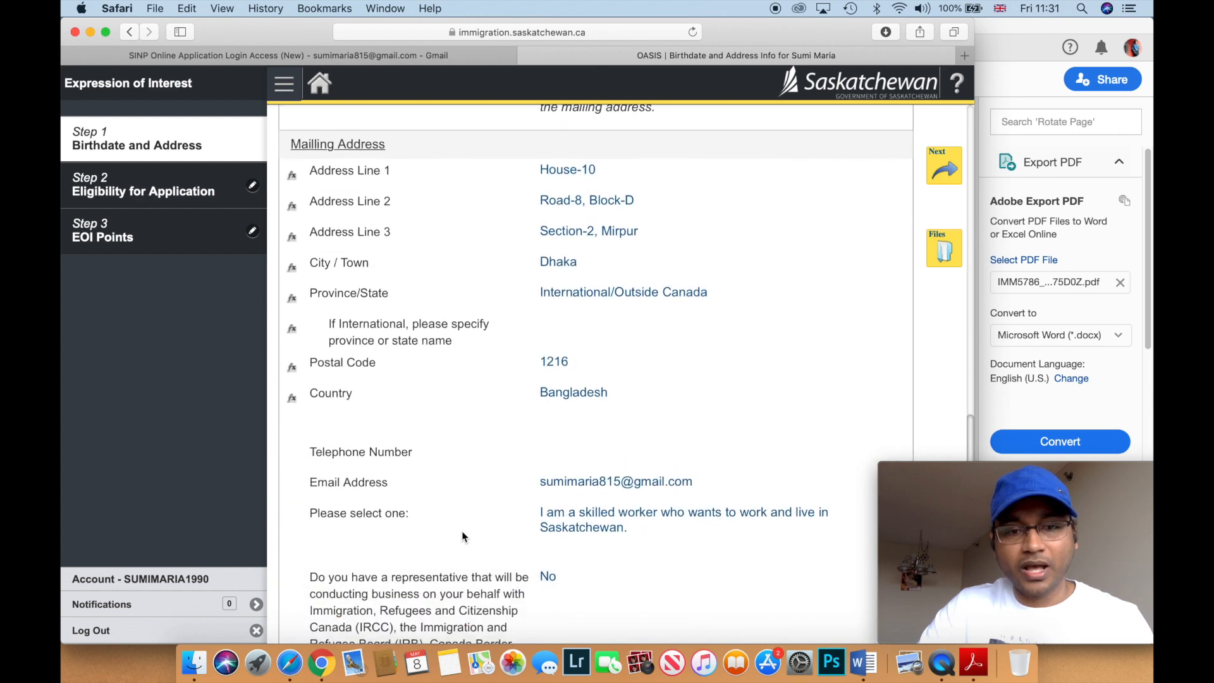
scroll(462, 536, "up", 15)
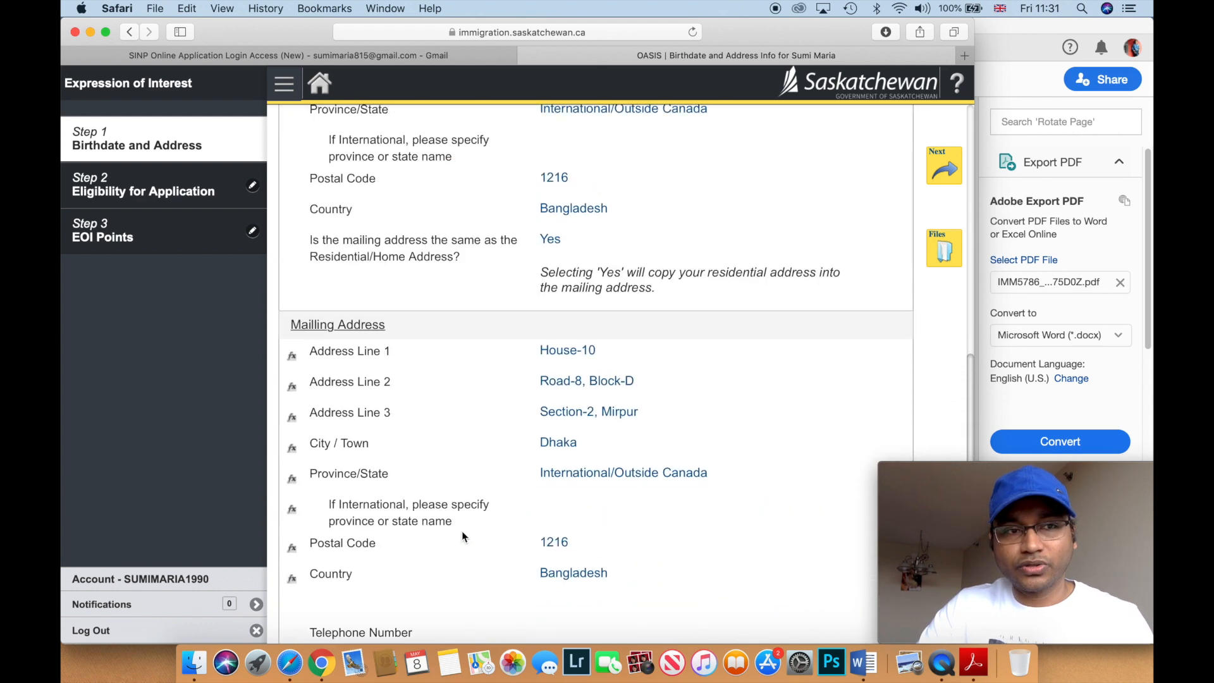
scroll(462, 536, "up", 10)
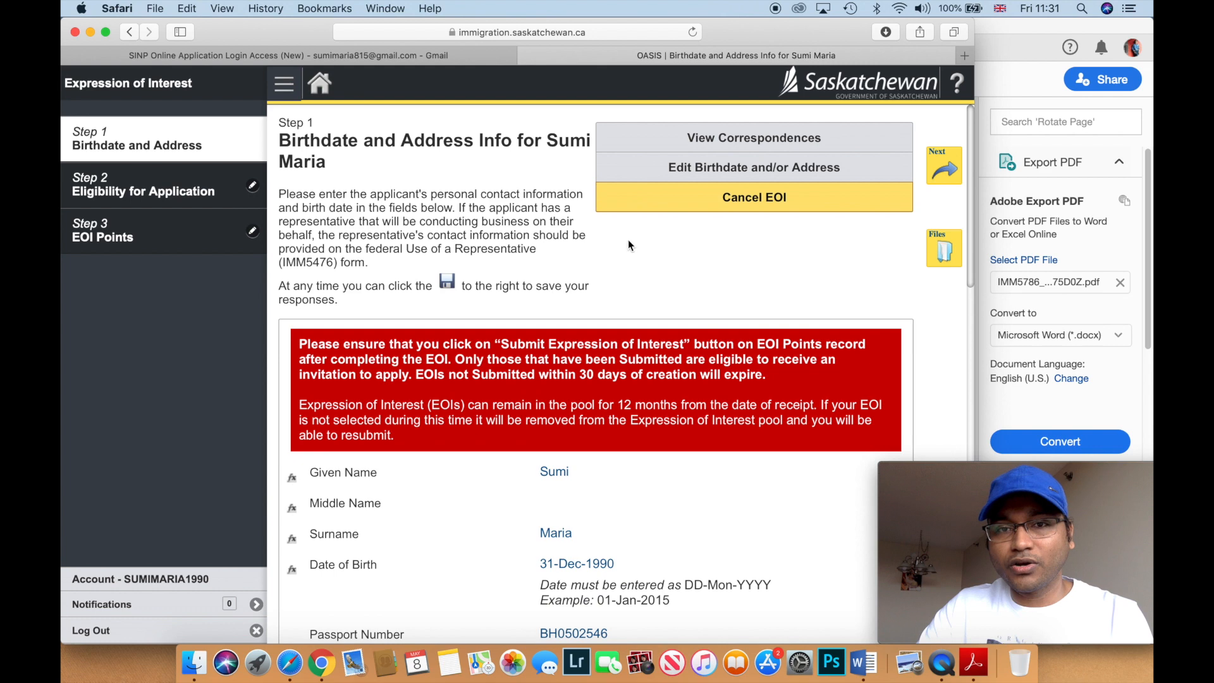
left_click(948, 167)
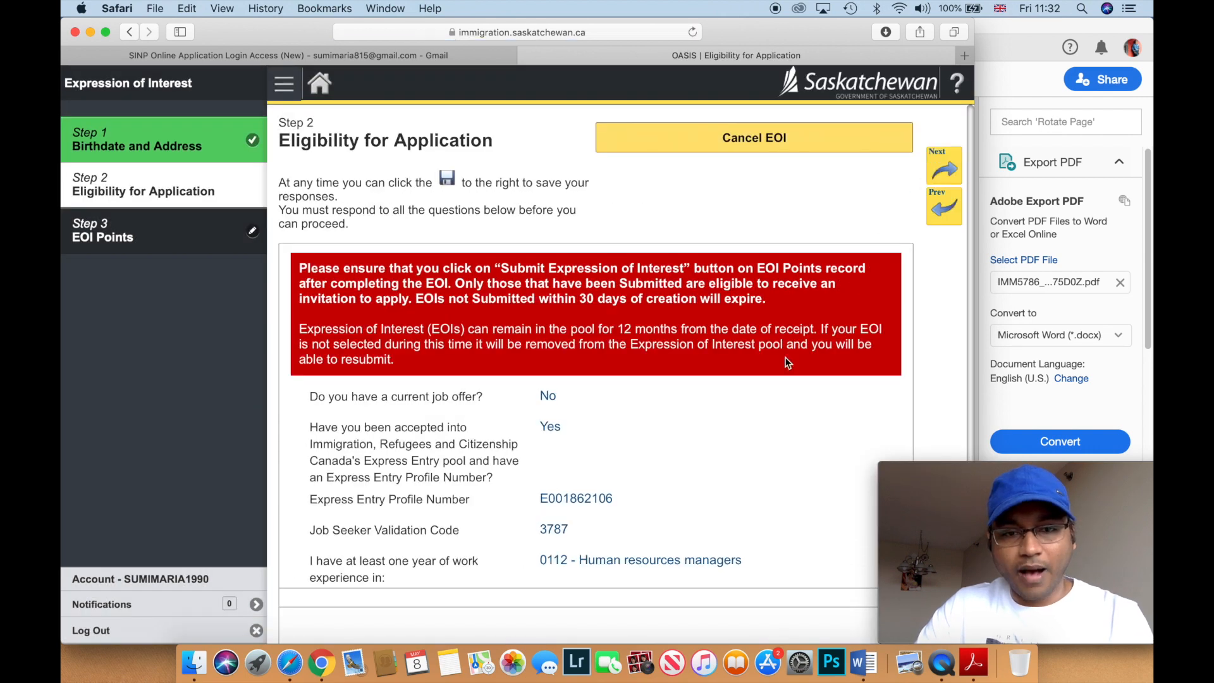
- Review the Step 2 eligibility answers and move on to Step 3, EOI Points
scroll(786, 362, "down", 3)
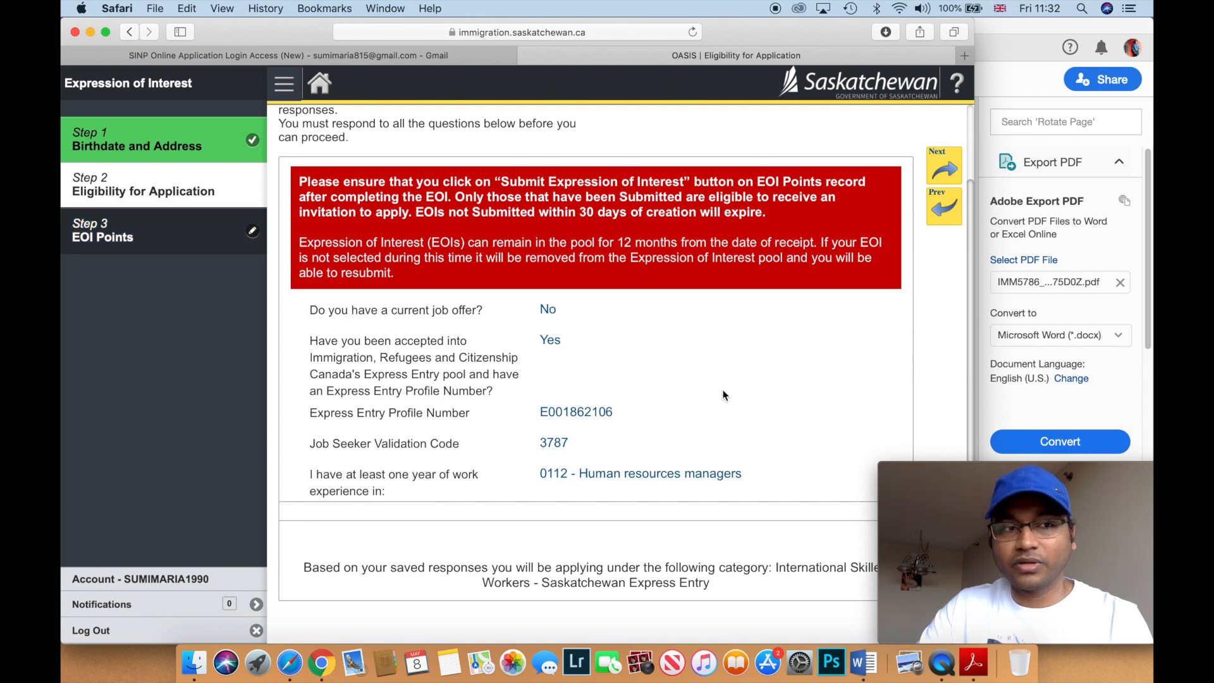
left_click(941, 164)
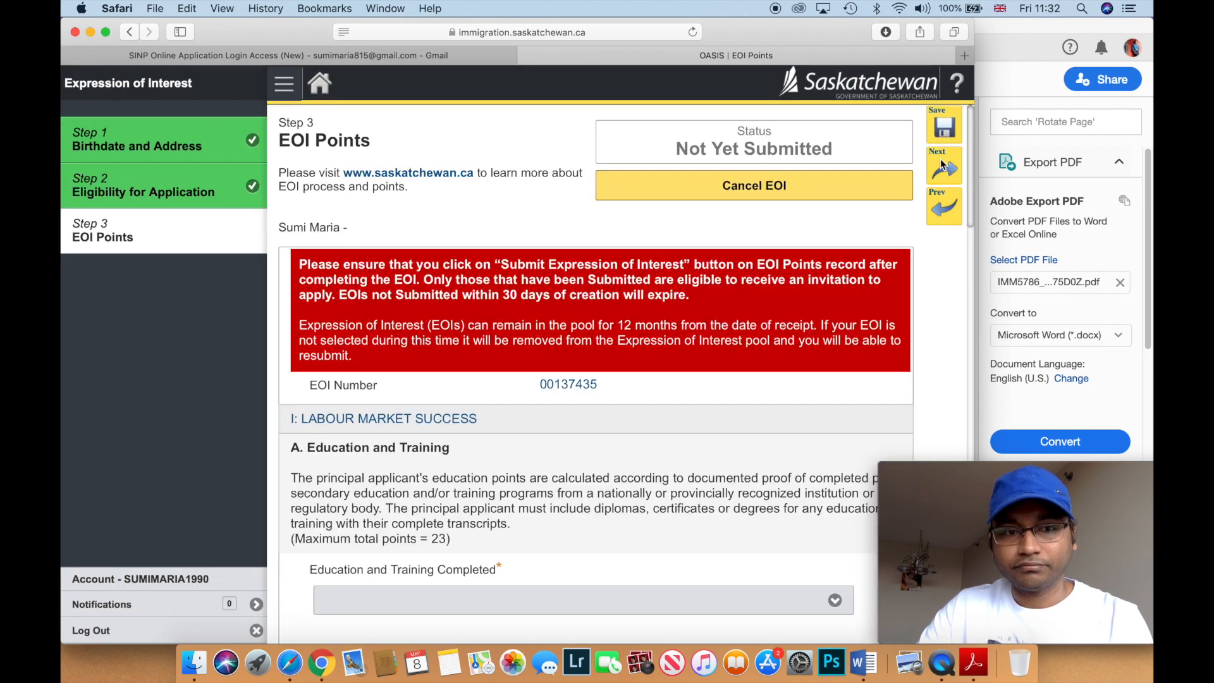
- Widen the browser and set Education to 23 pts - Master's or Doctorate degree
scroll(794, 245, "down", 2)
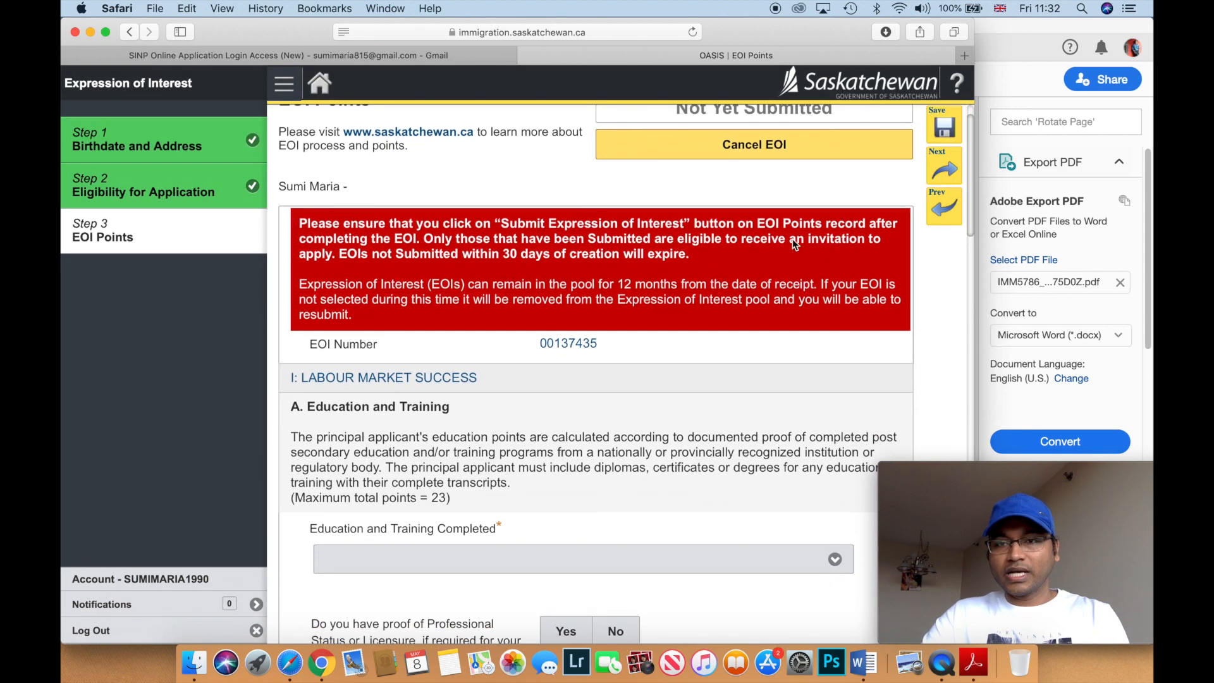
scroll(795, 243, "down", 1)
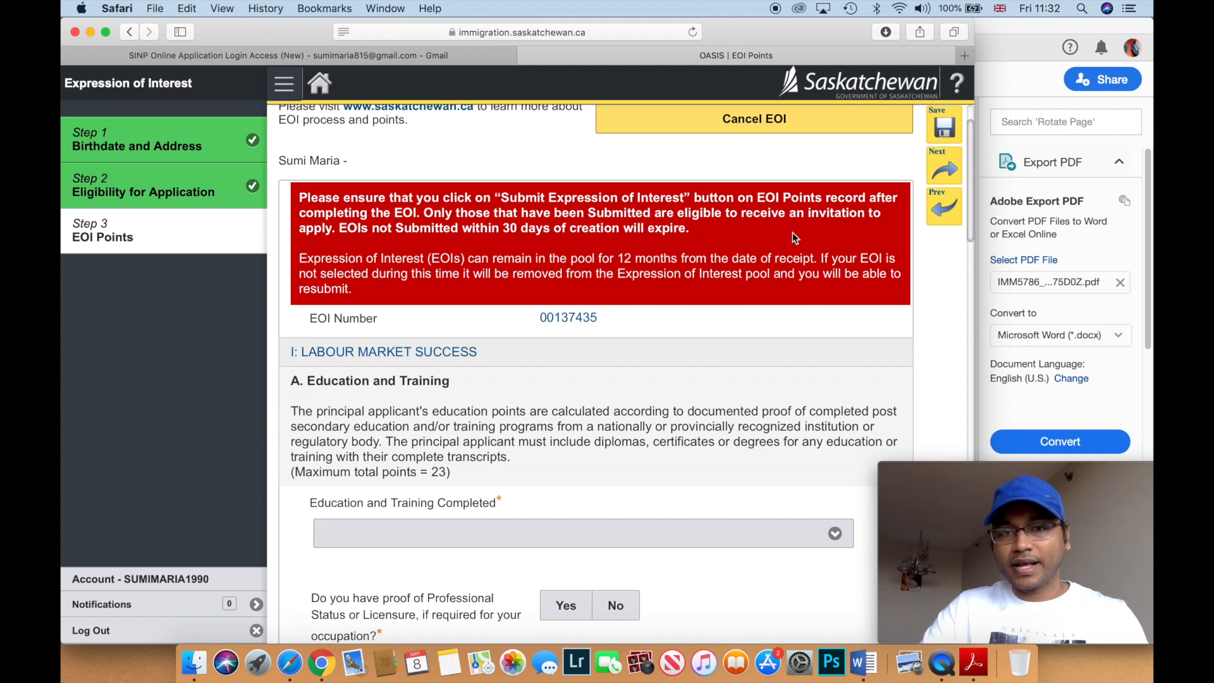
left_click_drag(975, 263, 1116, 246)
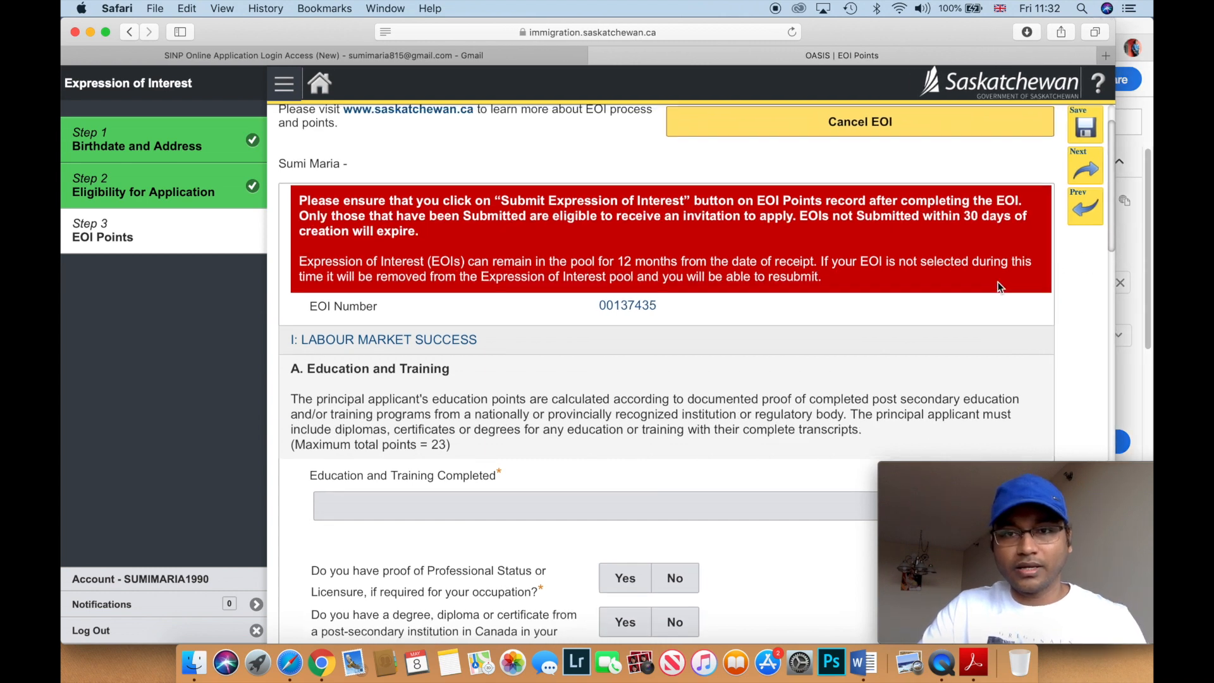
scroll(998, 286, "up", 2)
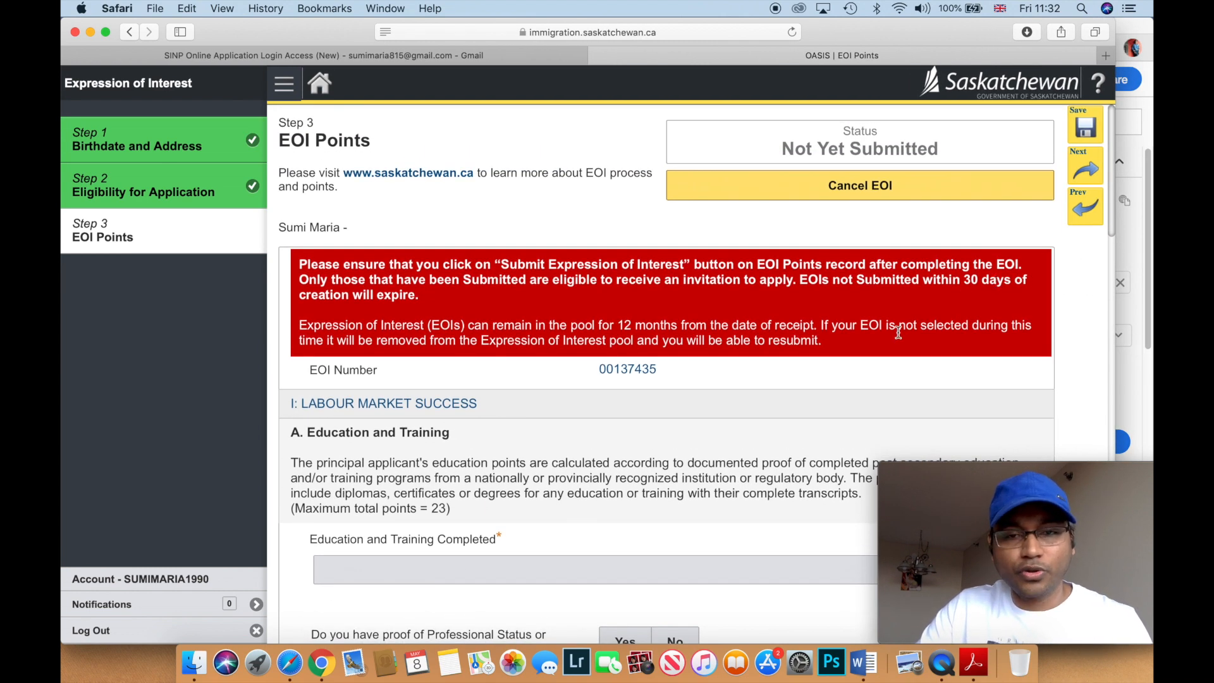
scroll(898, 332, "down", 2)
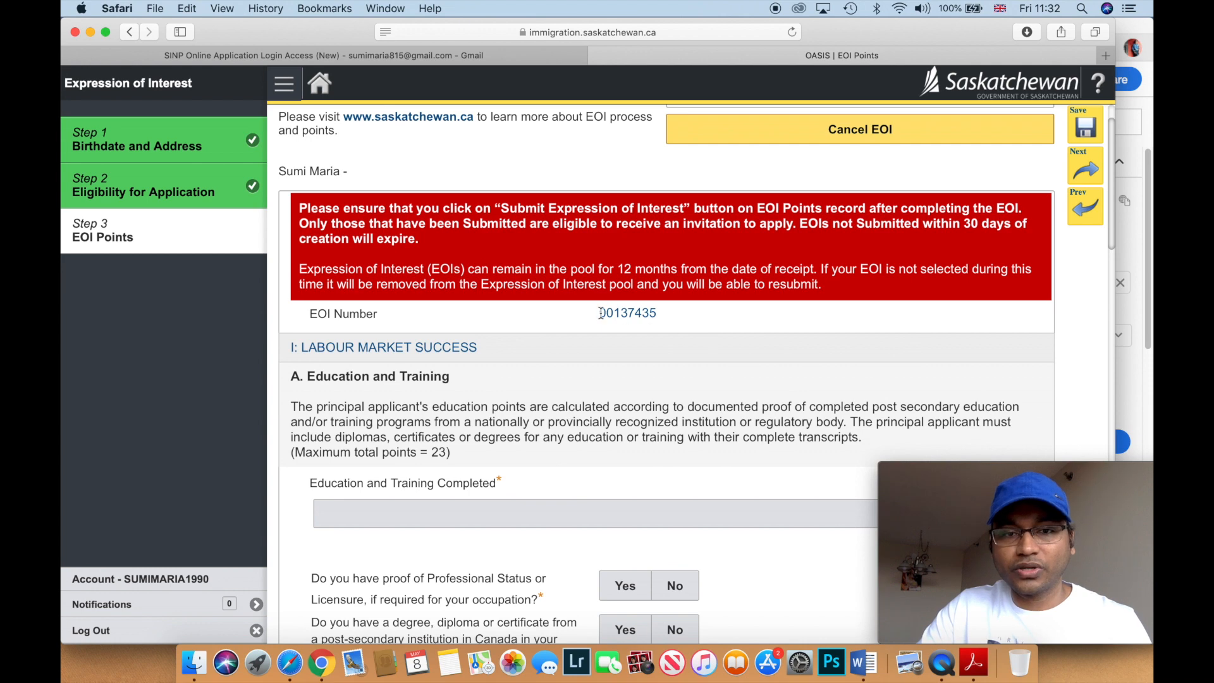
scroll(668, 319, "up", 1)
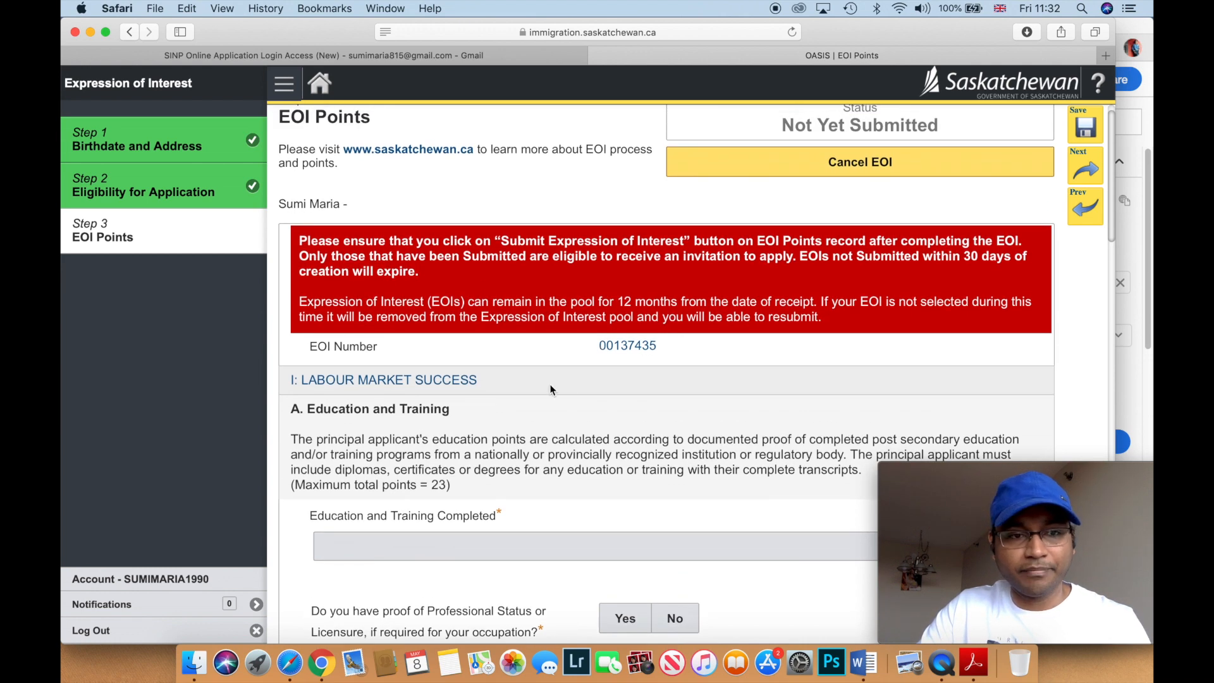
scroll(552, 389, "down", 3)
scroll(552, 389, "down", 3)
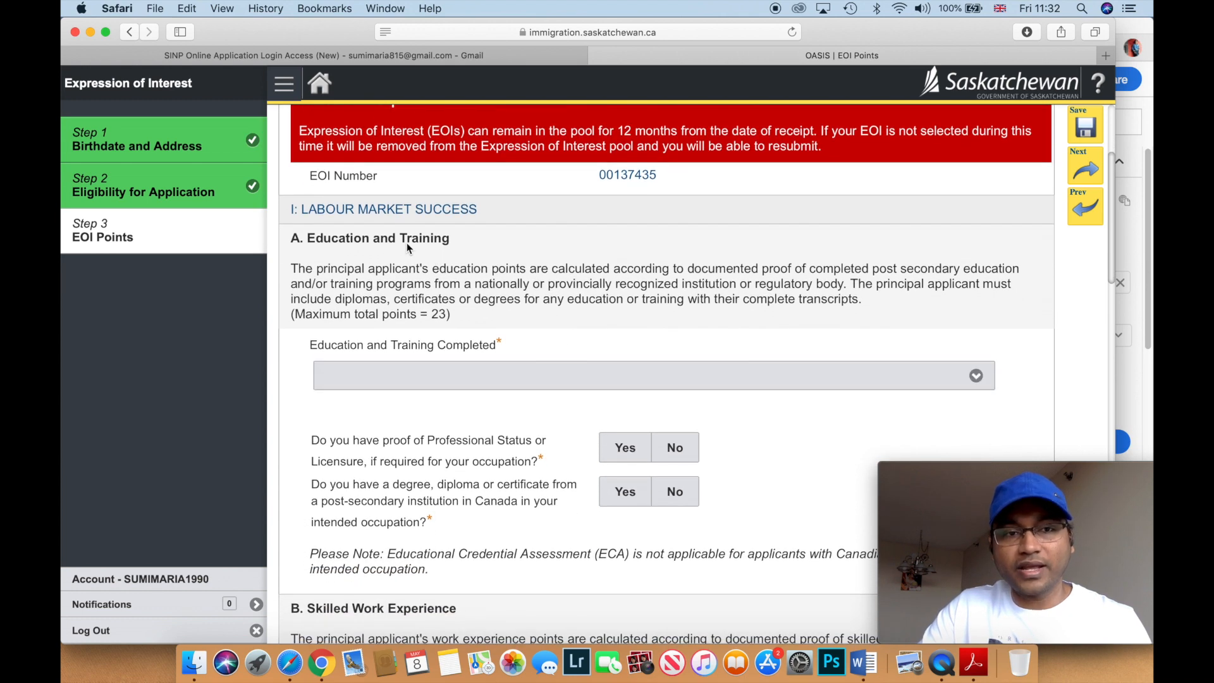
scroll(698, 289, "down", 1)
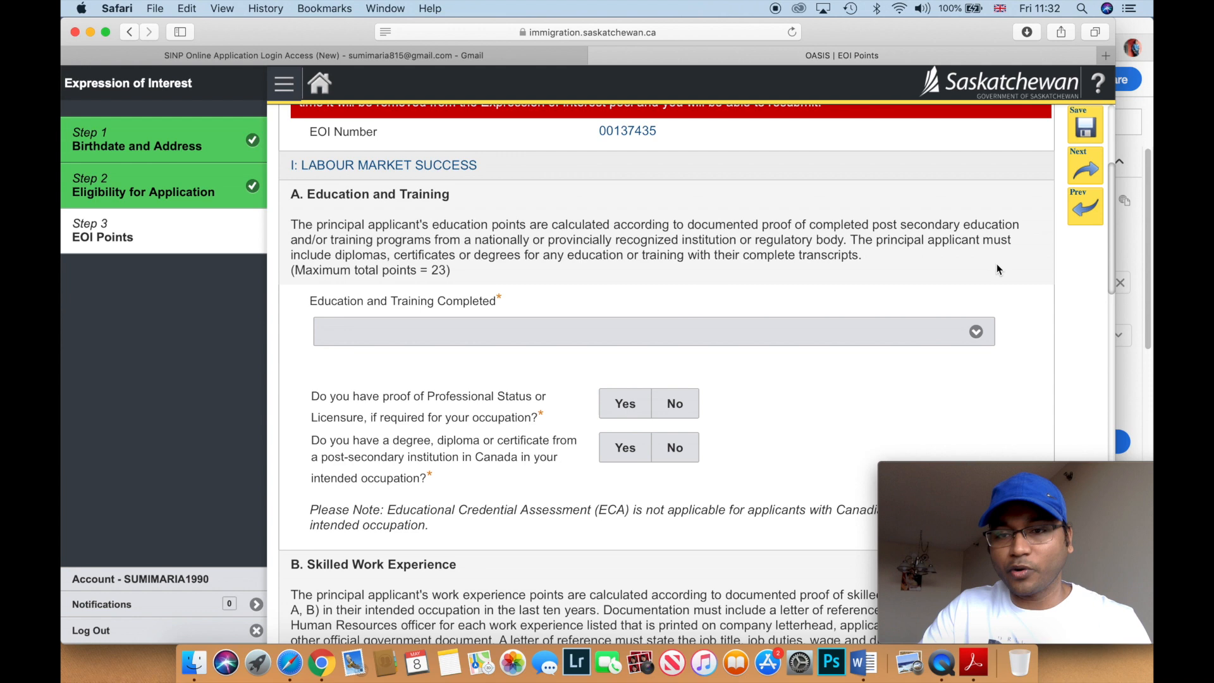
left_click(975, 331)
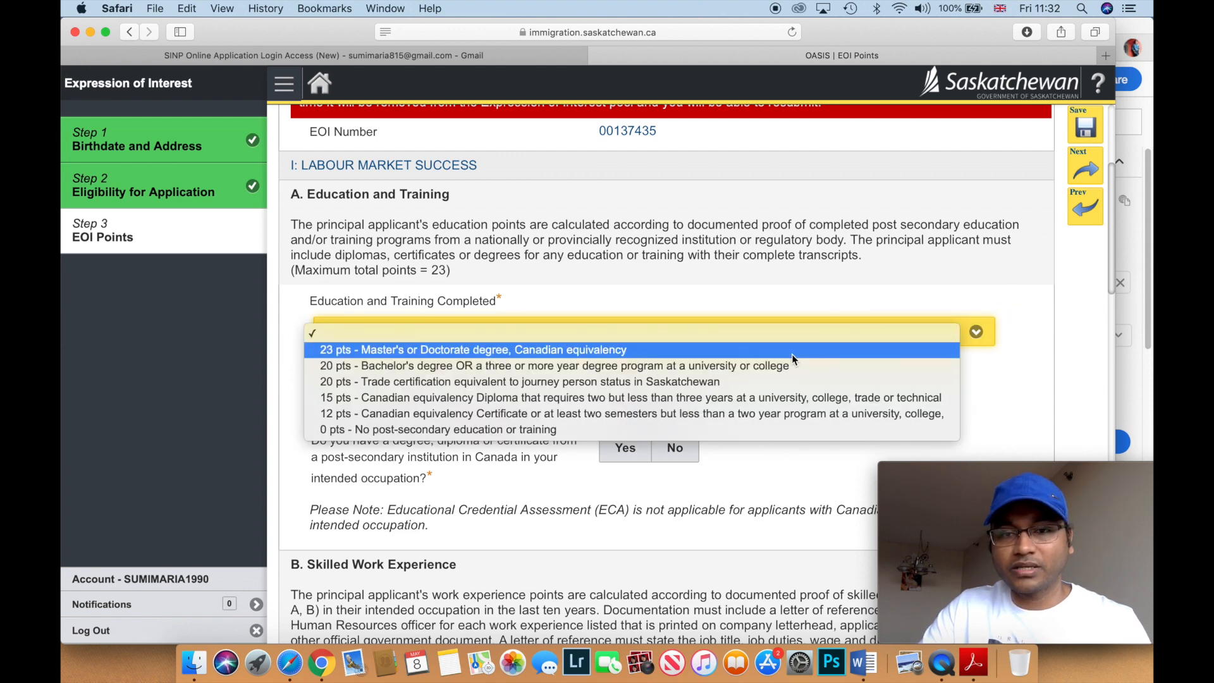
left_click(791, 354)
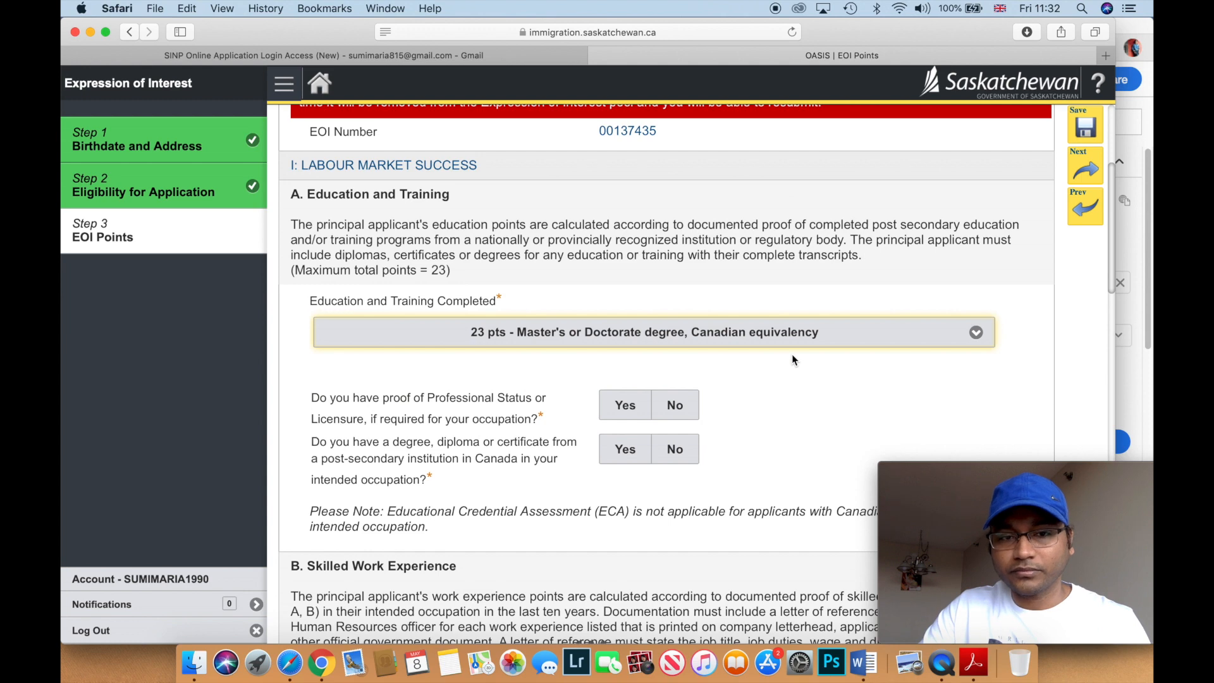
- Answer No to licensure proof and Canadian degree, and Yes to having an ECA
scroll(791, 354, "down", 3)
scroll(802, 347, "down", 1)
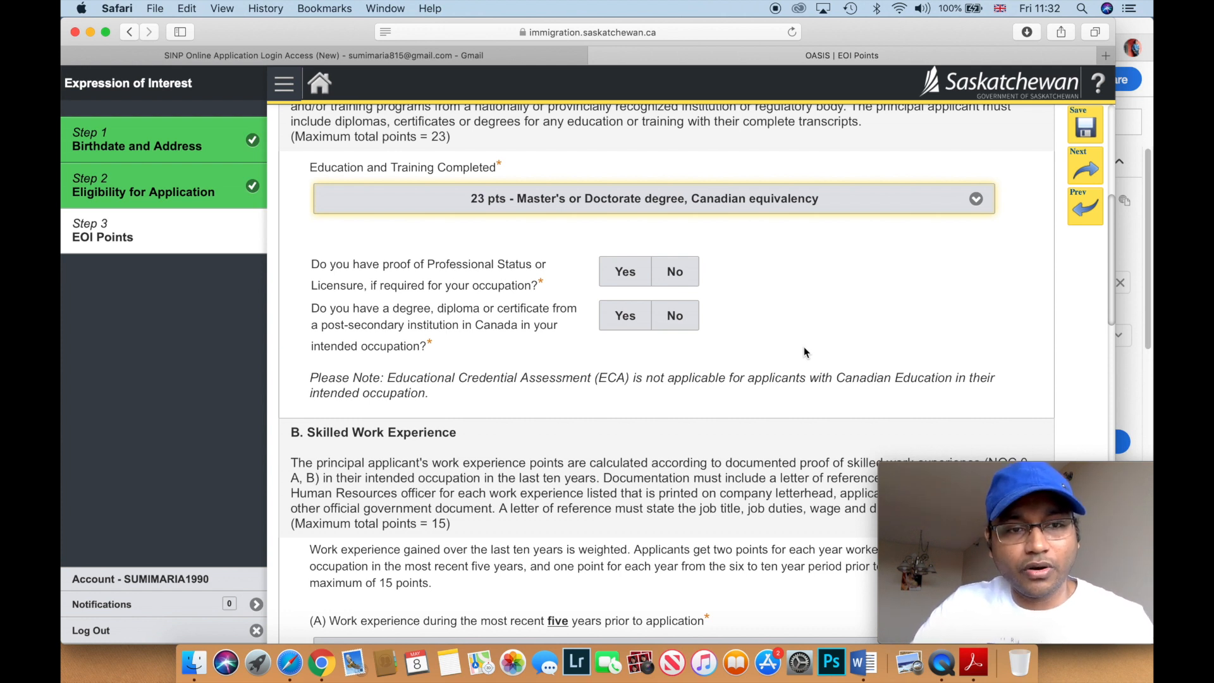
left_click(681, 271)
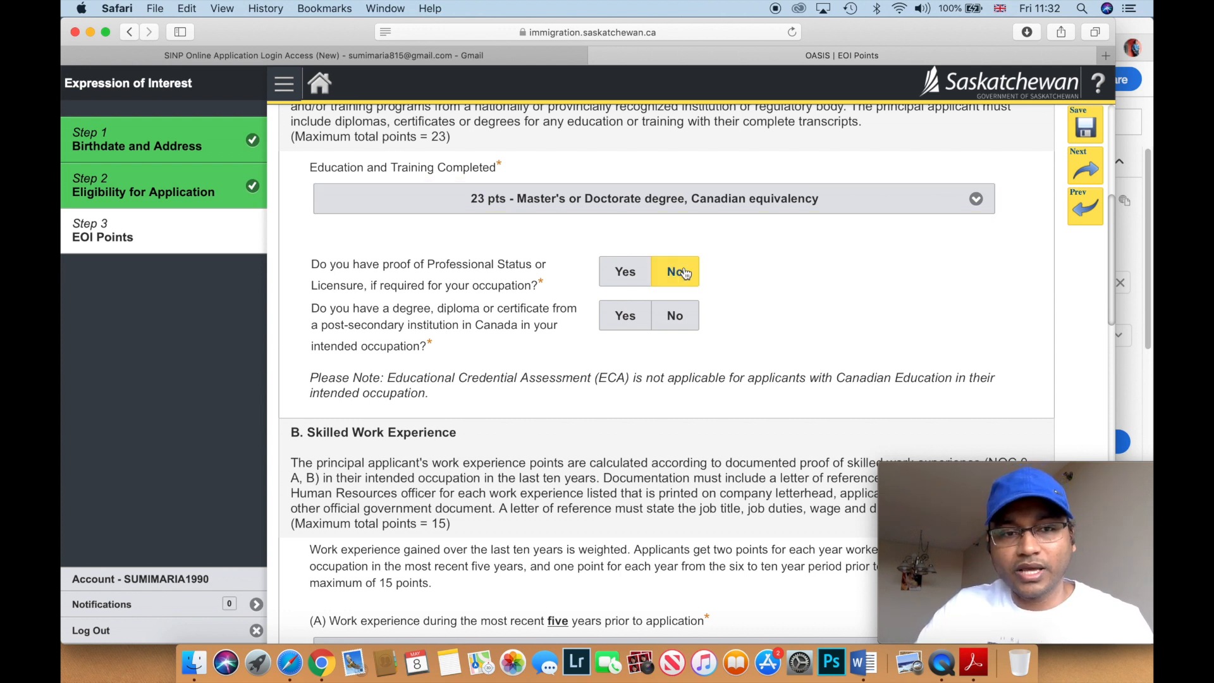
scroll(684, 272, "down", 1)
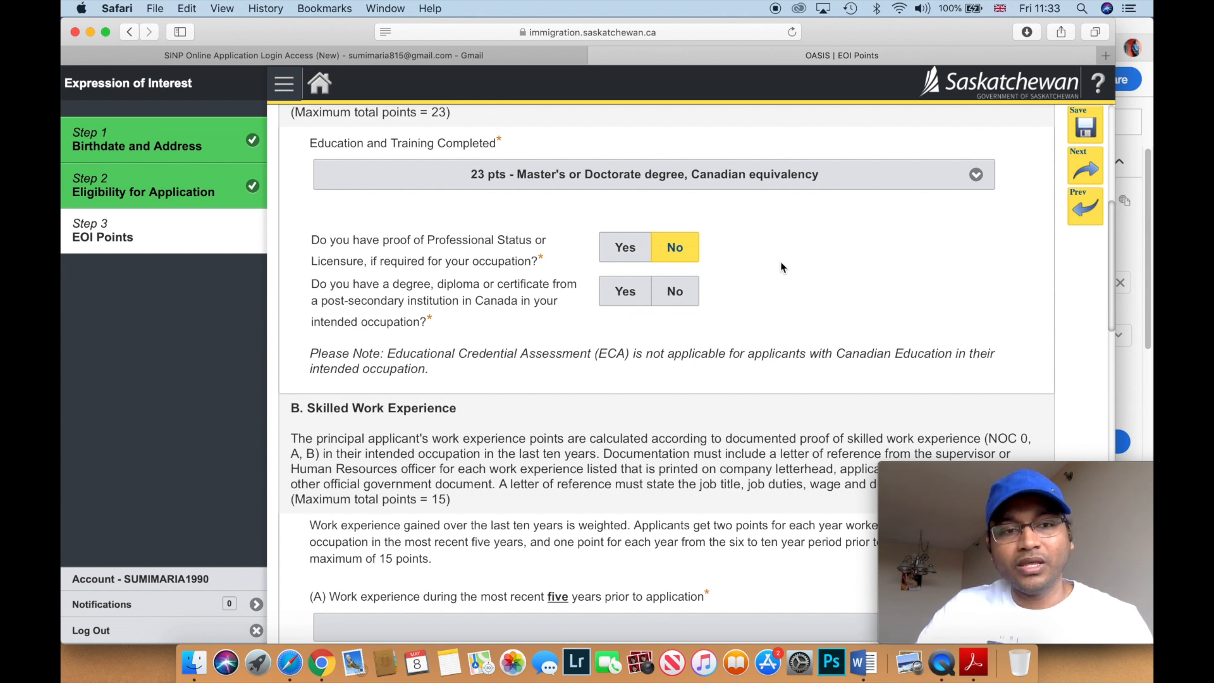
scroll(781, 267, "down", 3)
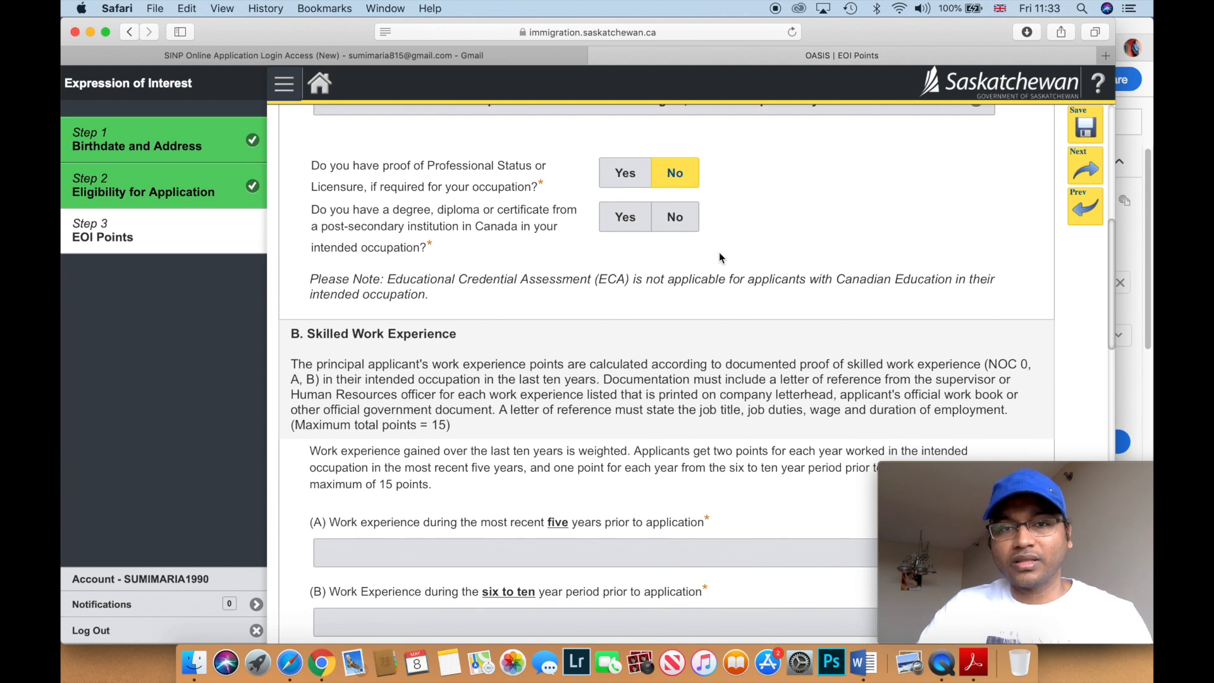
left_click(674, 218)
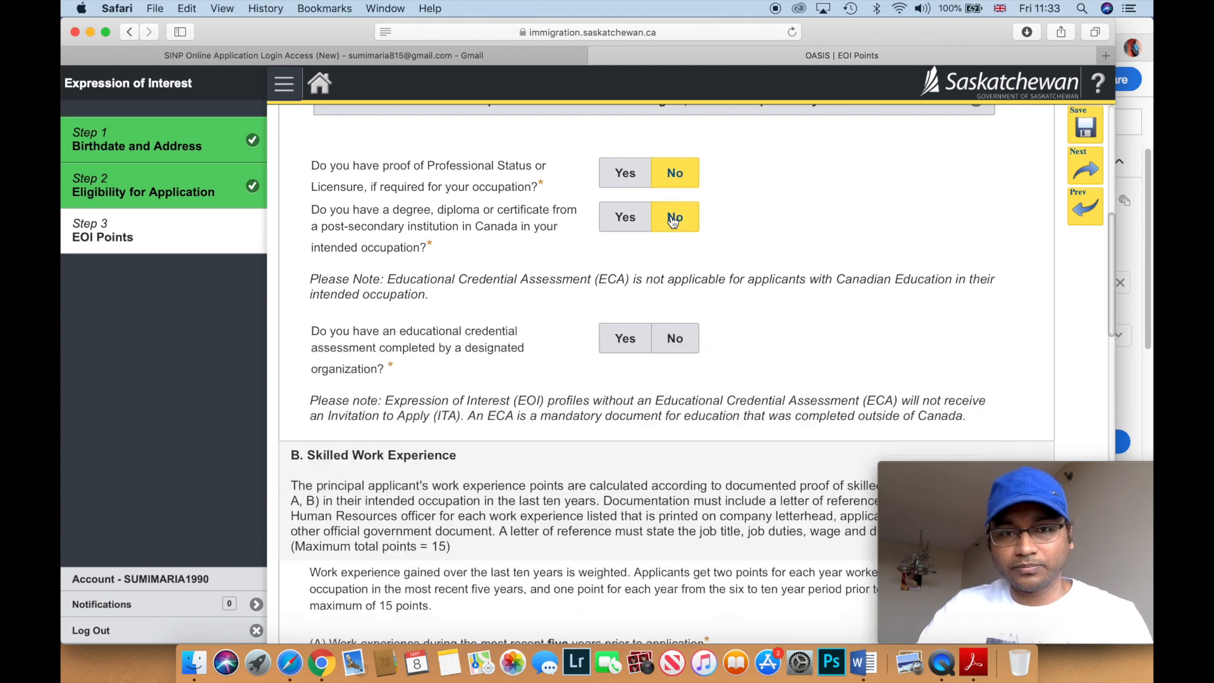
scroll(672, 220, "down", 2)
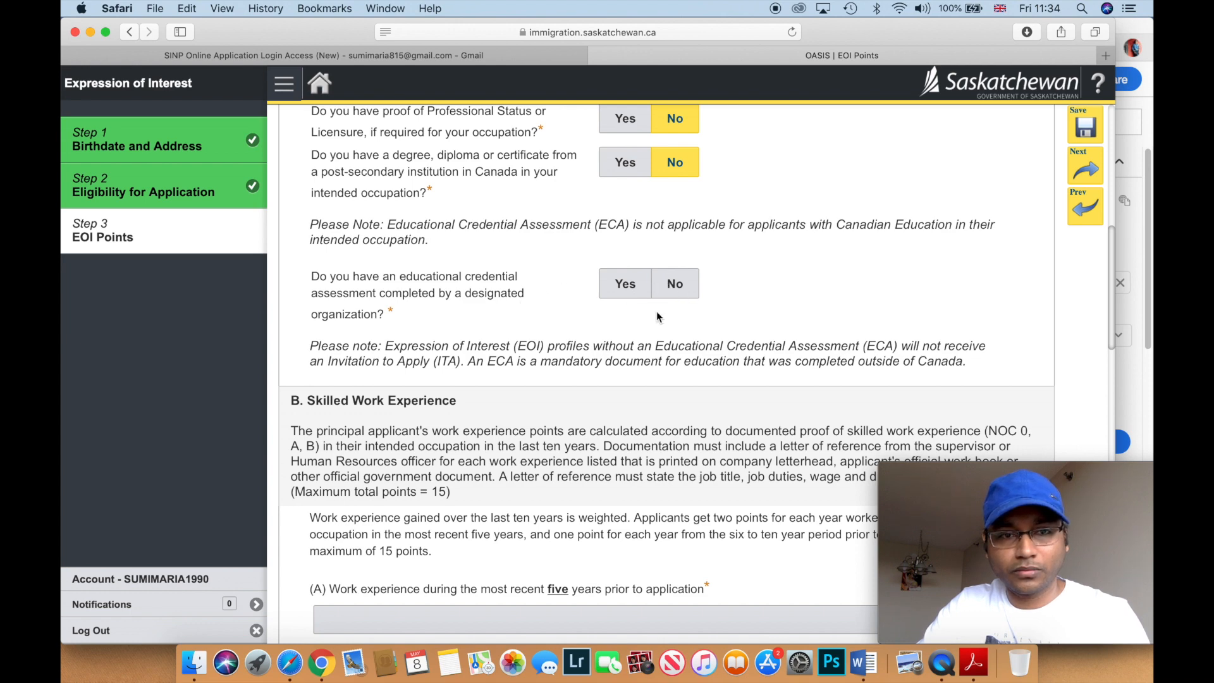
left_click(626, 285)
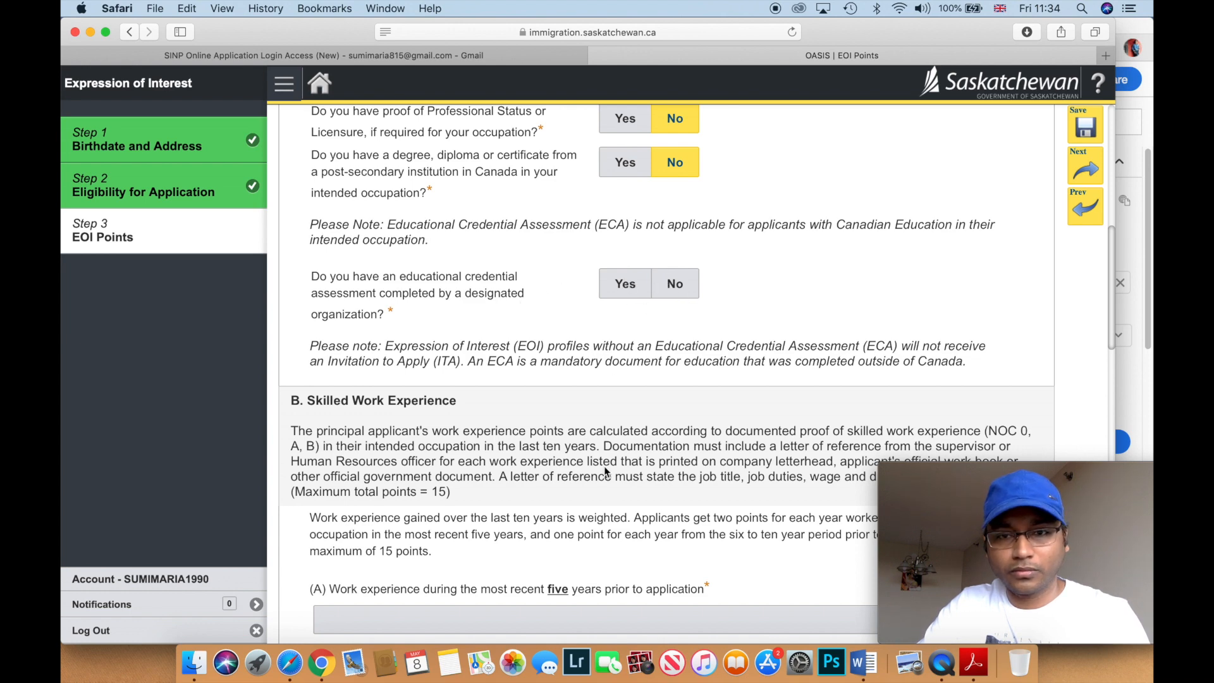
scroll(609, 469, "up", 3)
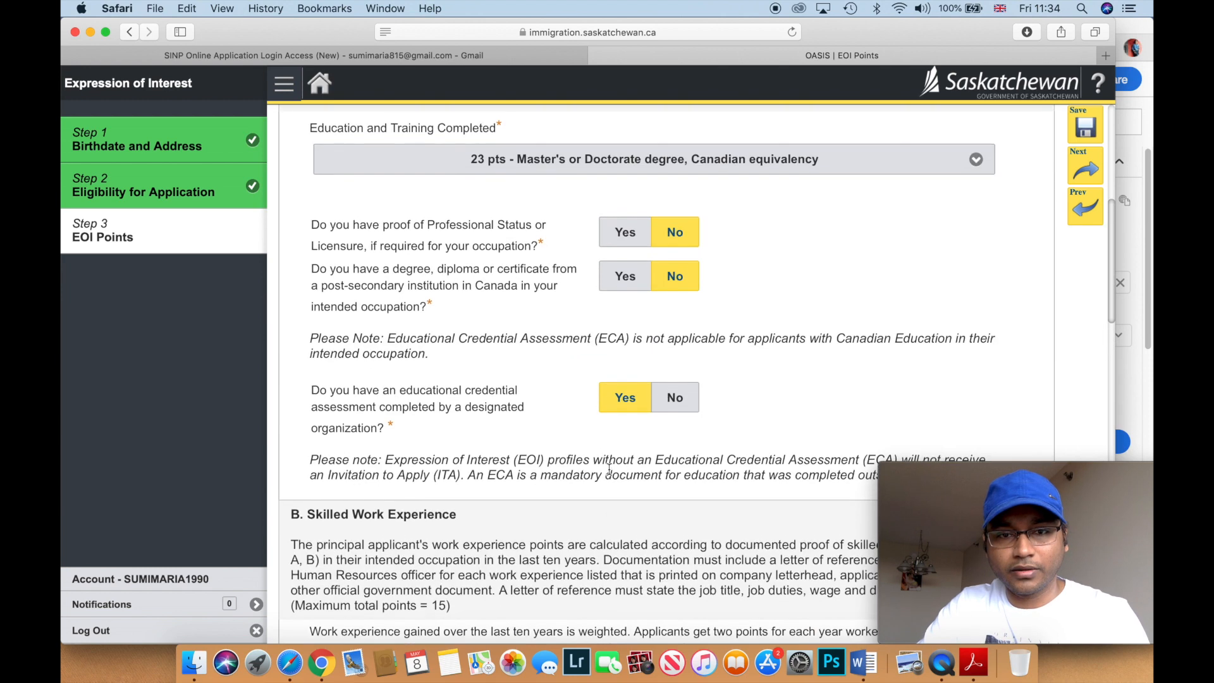
scroll(609, 469, "down", 3)
scroll(609, 469, "down", 3)
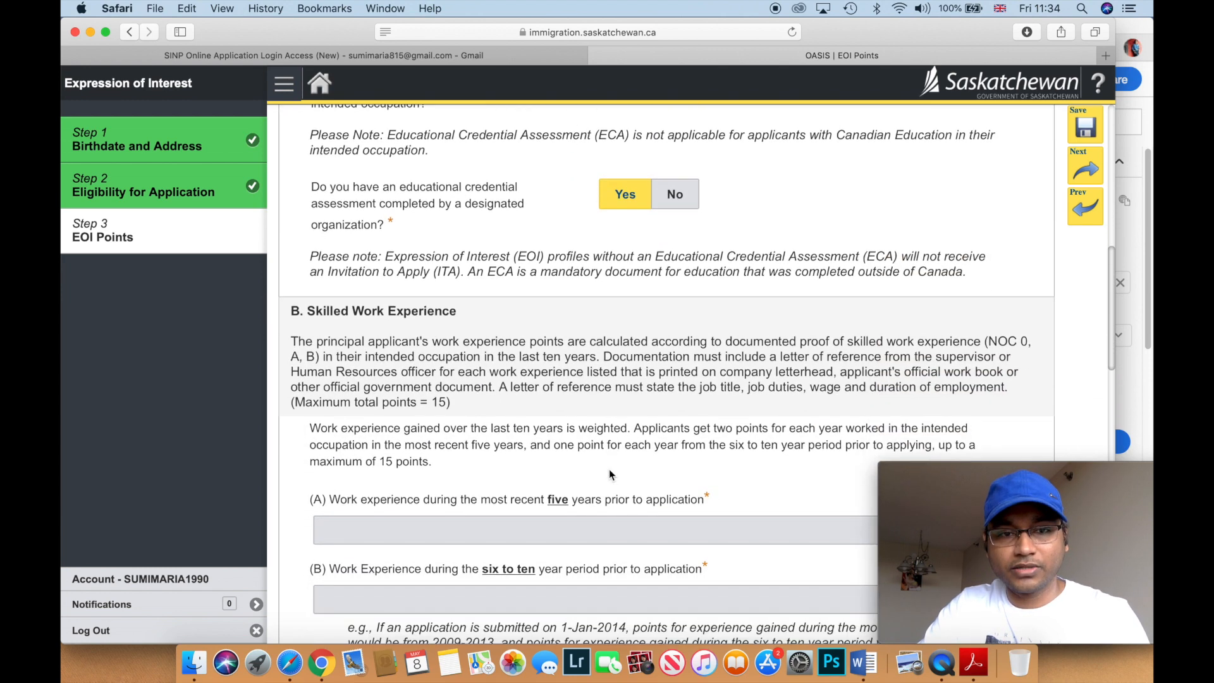
scroll(609, 469, "down", 1)
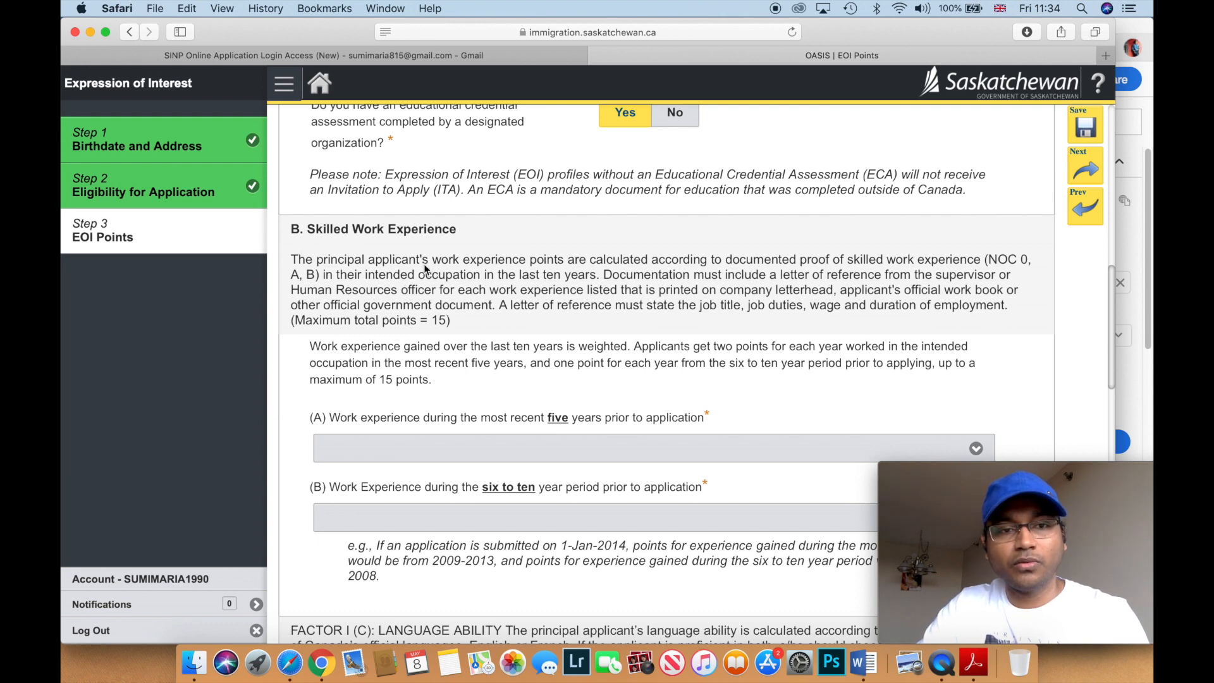
scroll(424, 264, "down", 1)
- Set work experience to 10 pts for the recent five years and 5 pts for six to ten years
scroll(424, 263, "down", 2)
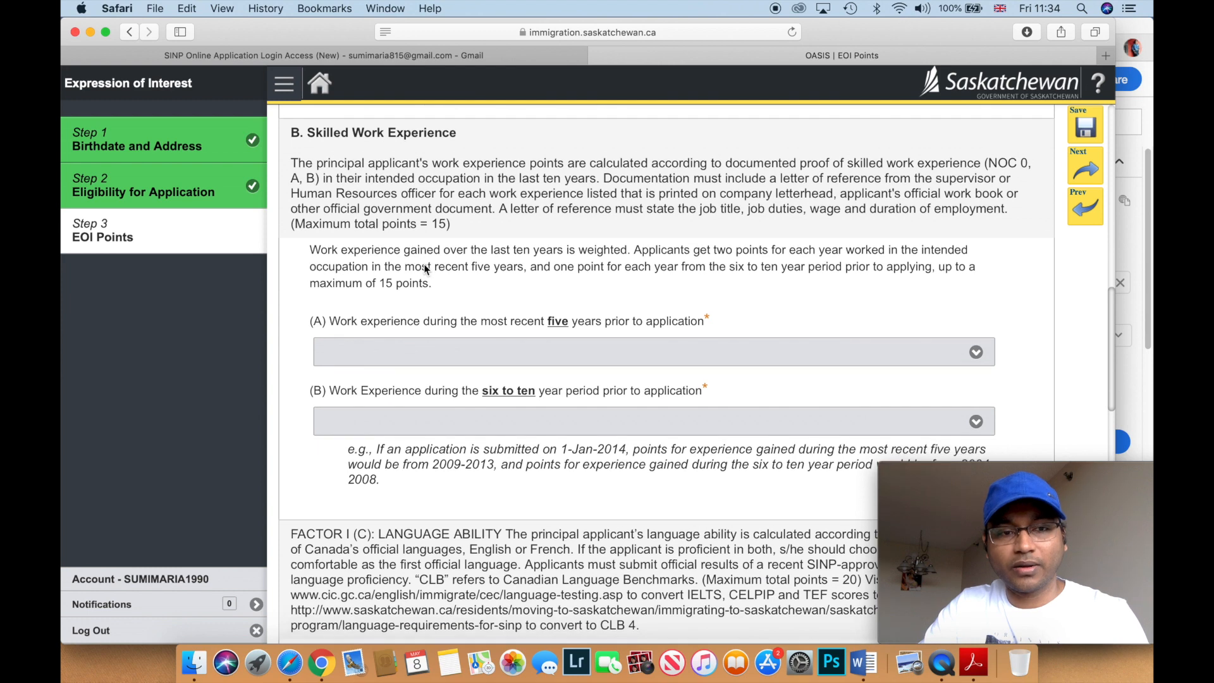
scroll(424, 264, "down", 1)
scroll(424, 268, "down", 1)
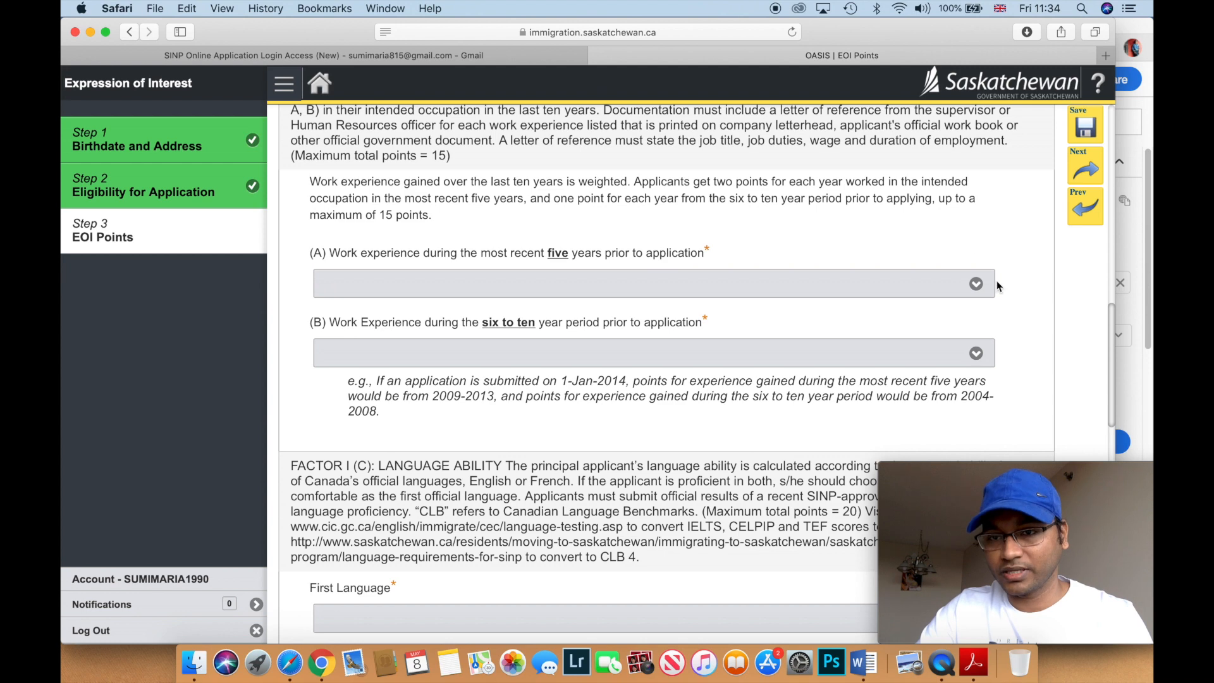
left_click(976, 286)
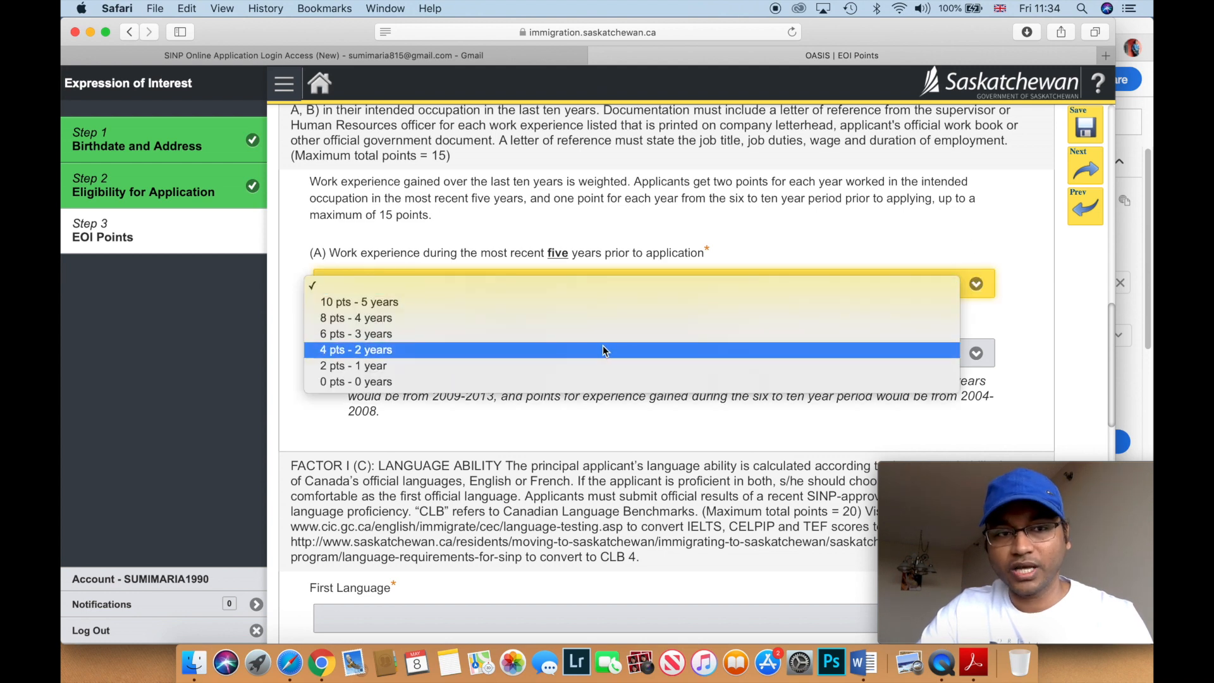
left_click(505, 302)
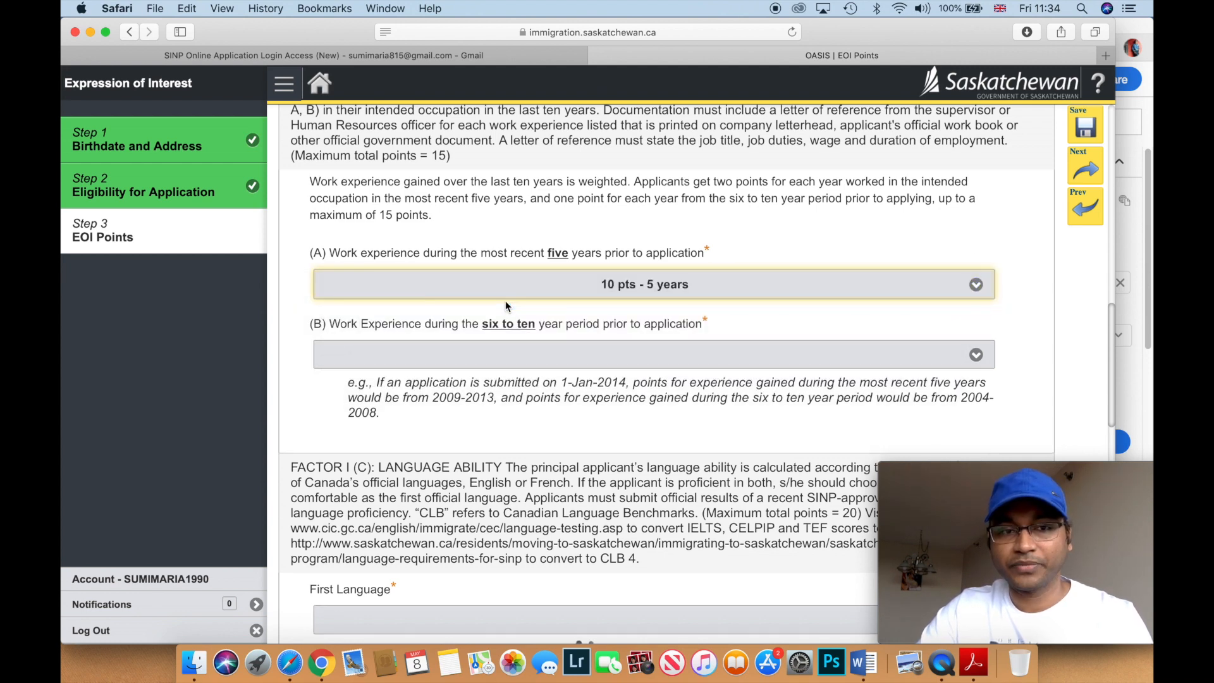
scroll(506, 306, "down", 3)
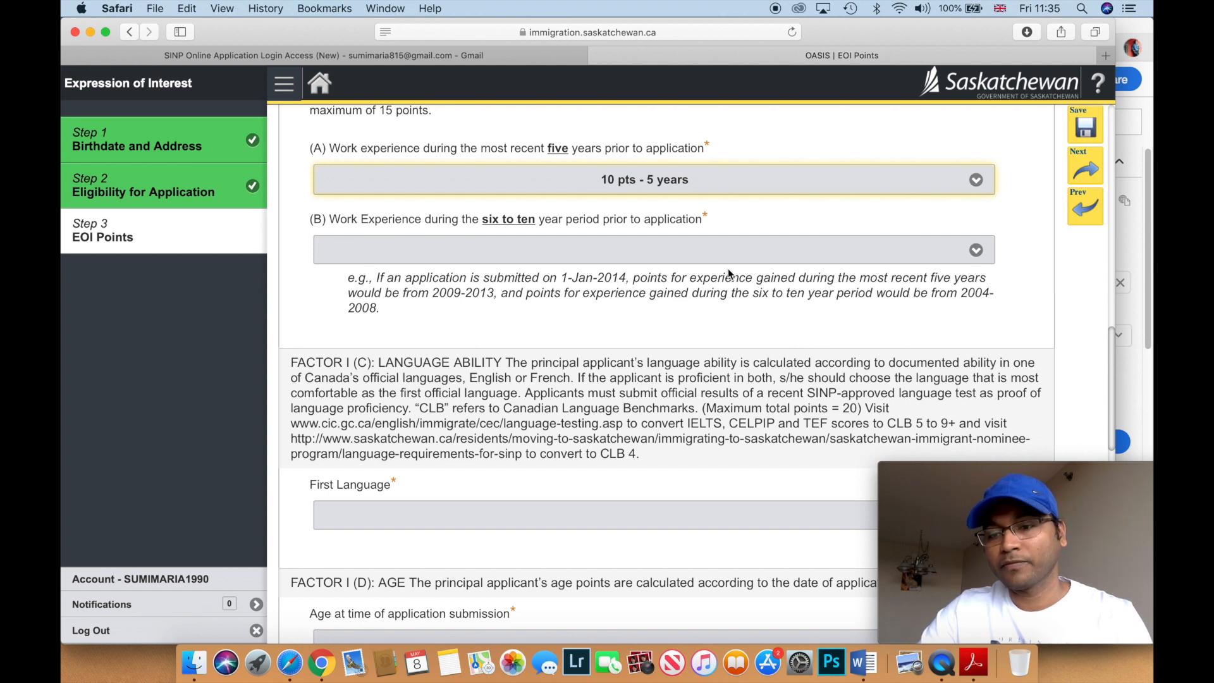
left_click(976, 253)
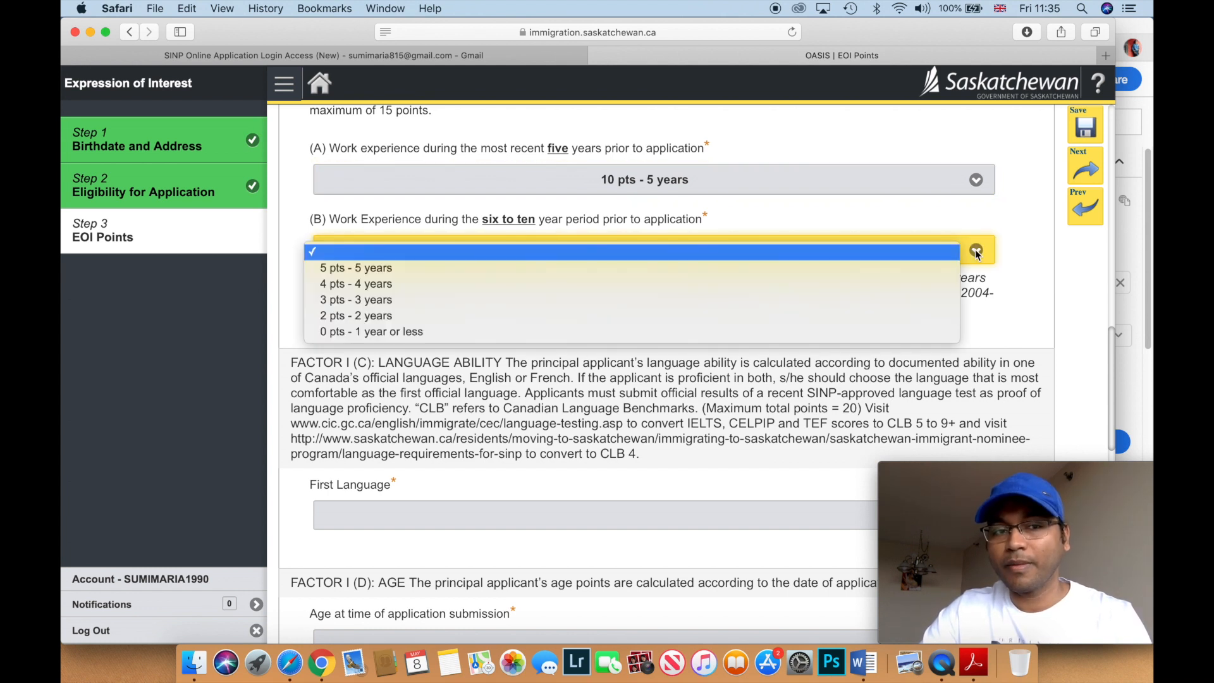
left_click(897, 268)
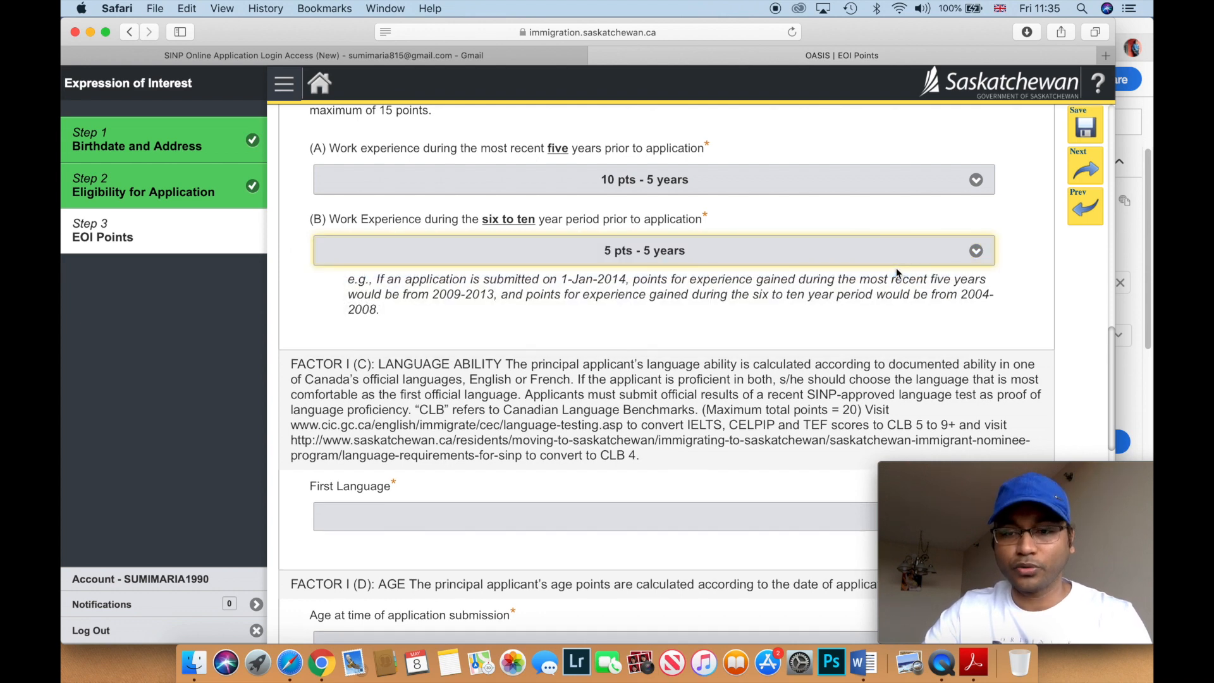
scroll(896, 269, "down", 3)
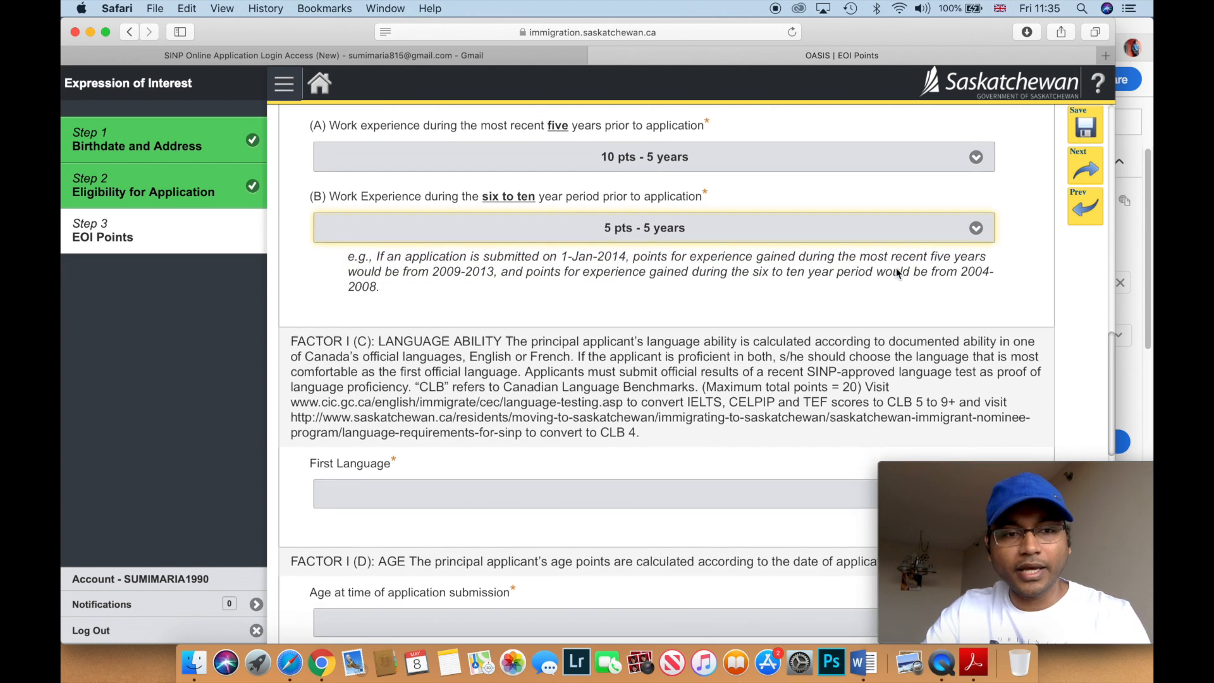
scroll(897, 271, "down", 1)
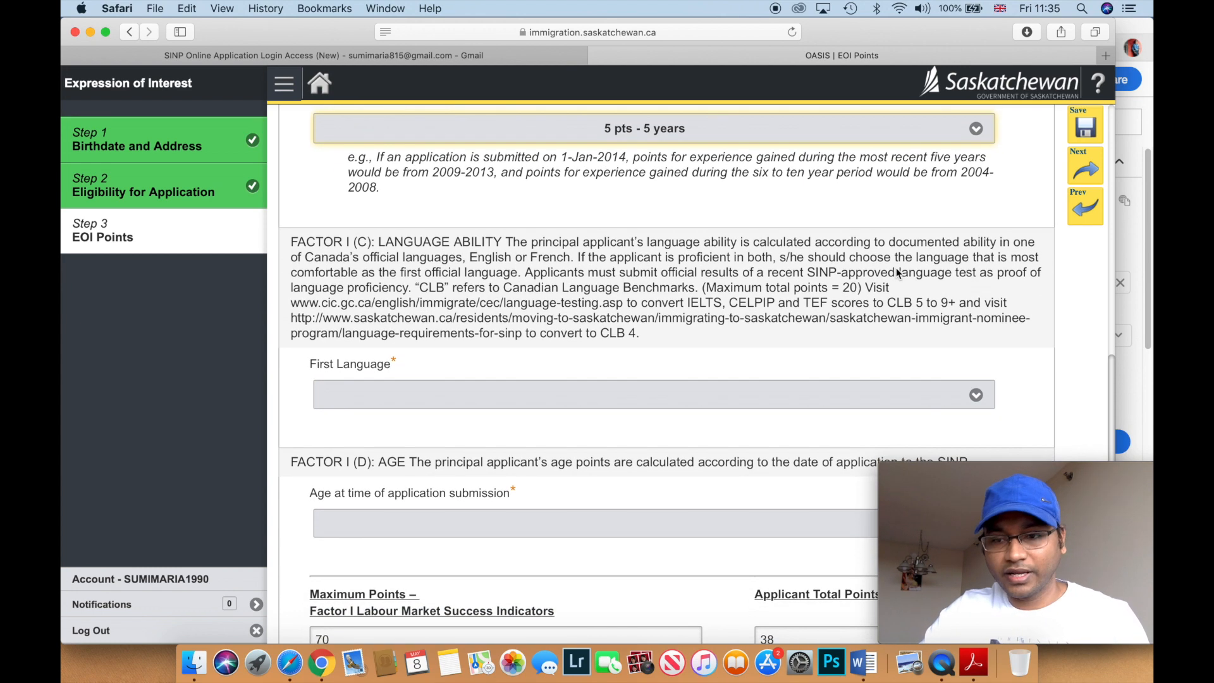
key("XF86MonBrightnessUp")
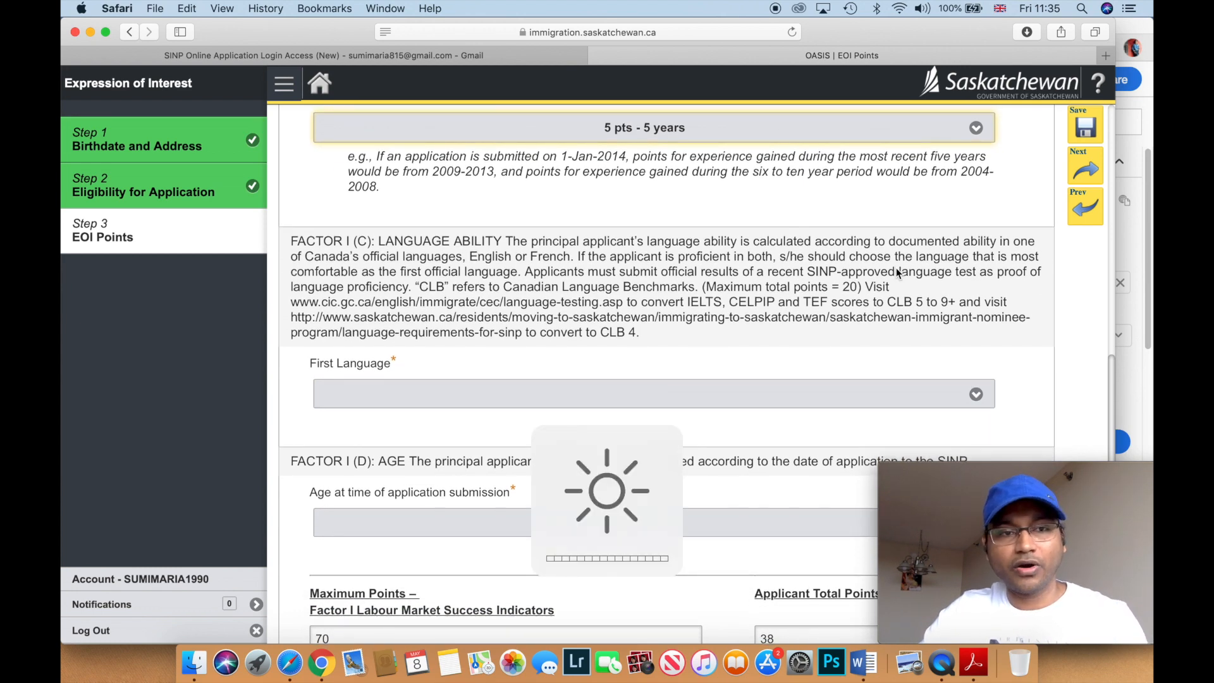
scroll(896, 272, "down", 1)
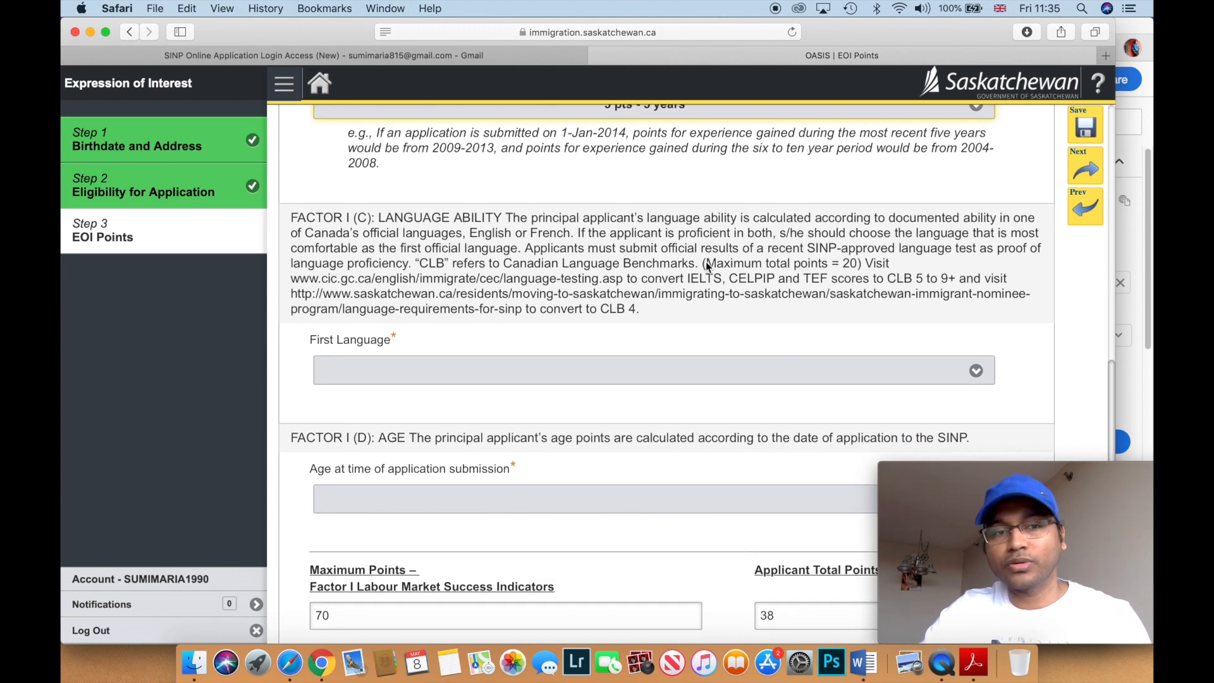
- Set First Language to 20 pts - CLB 8 and higher
scroll(705, 260, "down", 2)
left_click(979, 314)
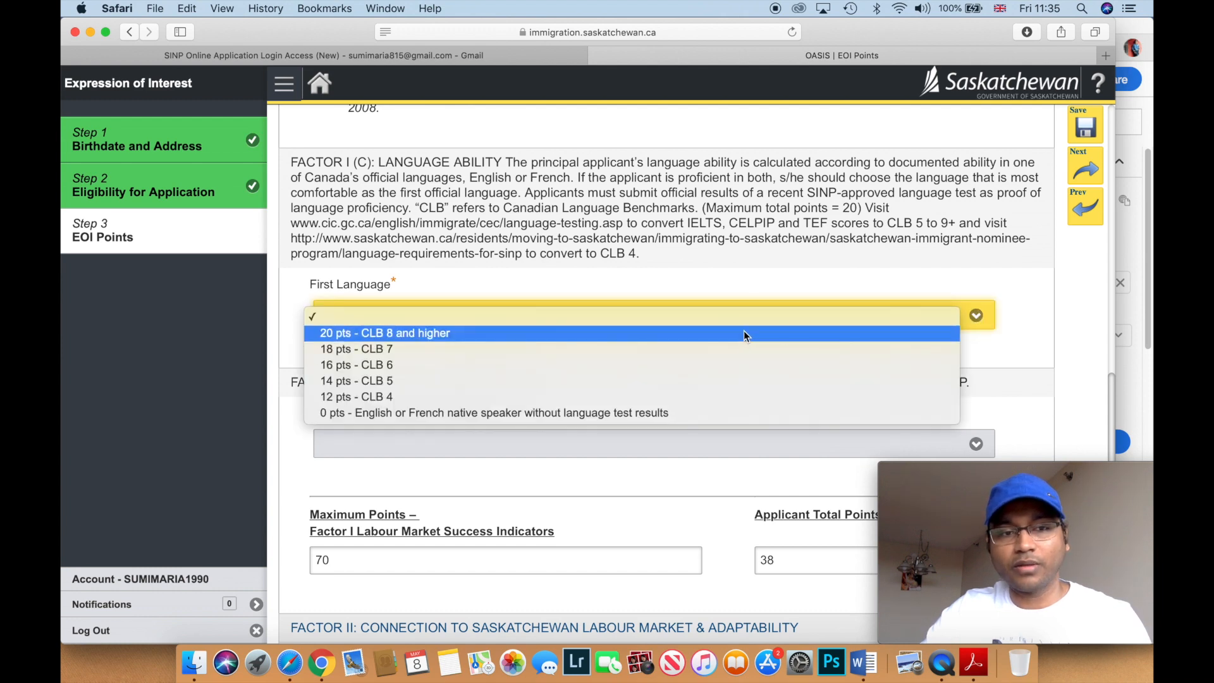
left_click(743, 333)
- Set age at submission to 12 pts - 22-34
scroll(743, 332, "down", 5)
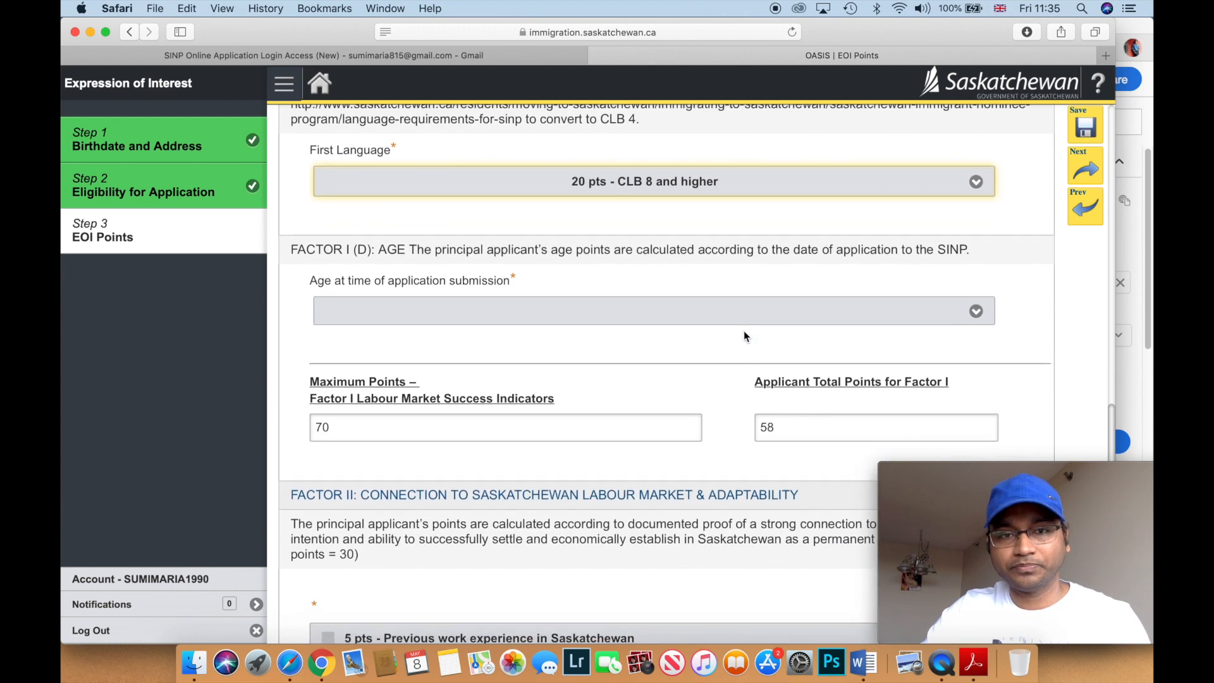
scroll(744, 331, "down", 2)
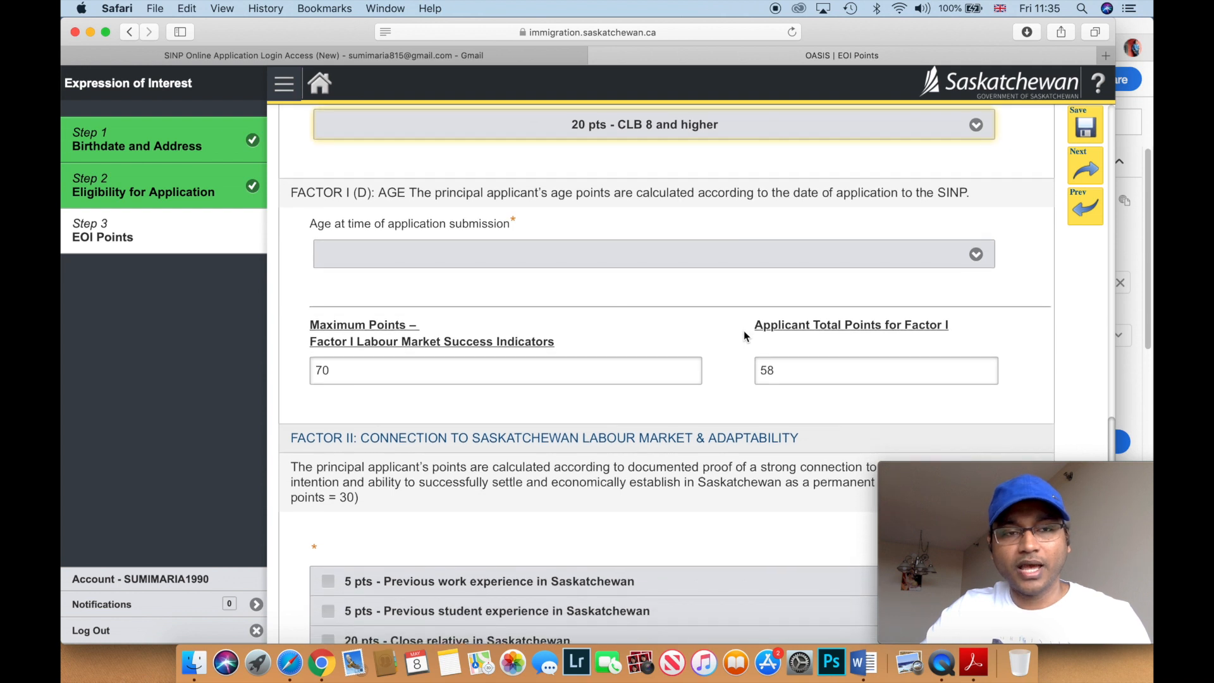
left_click(975, 254)
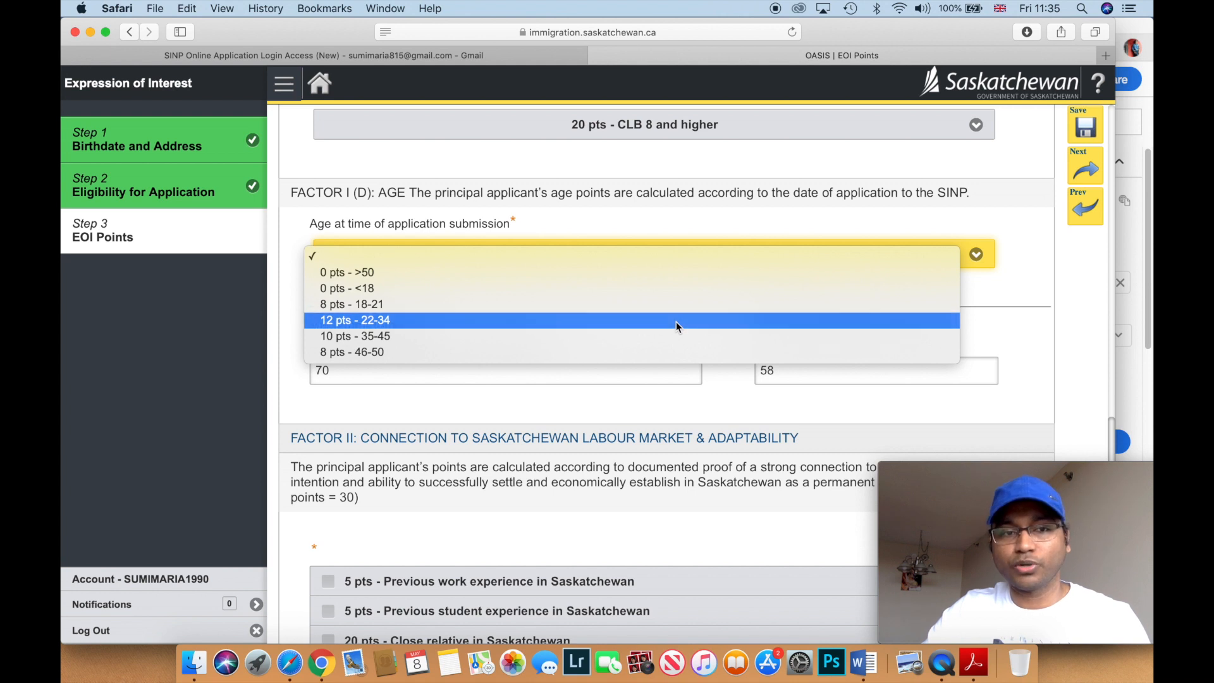
left_click(677, 321)
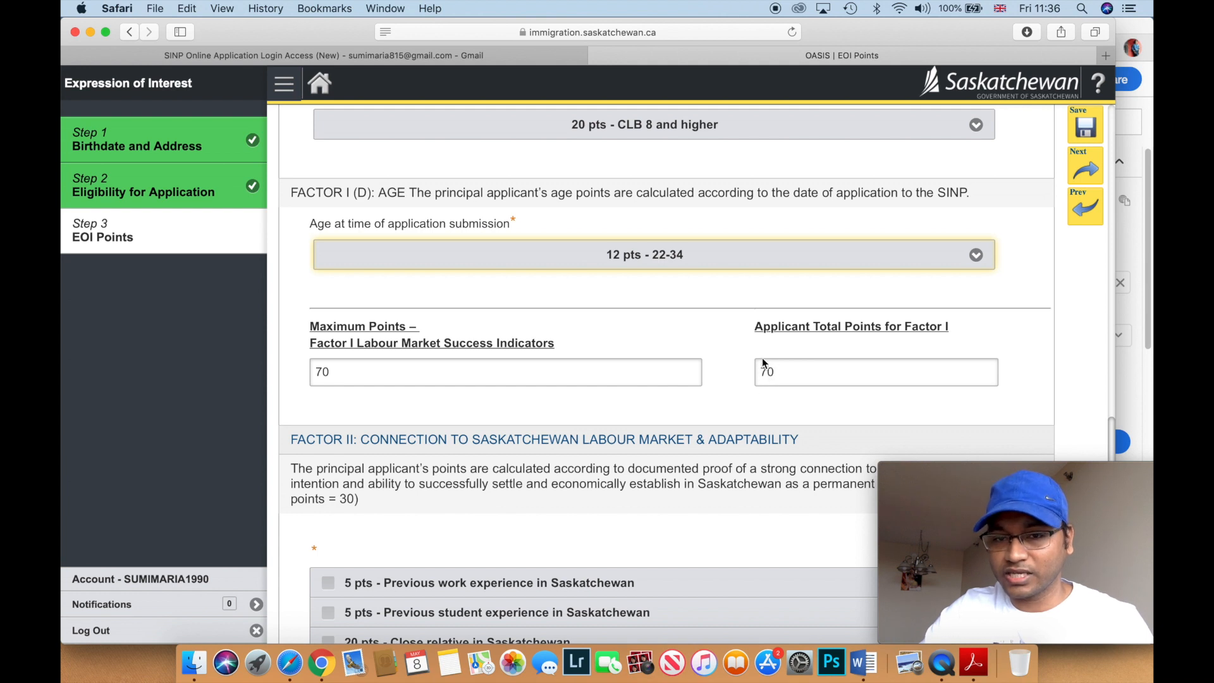
- Mark the Factor II Saskatchewan connection as 0 pts - N/A
scroll(761, 364, "down", 3)
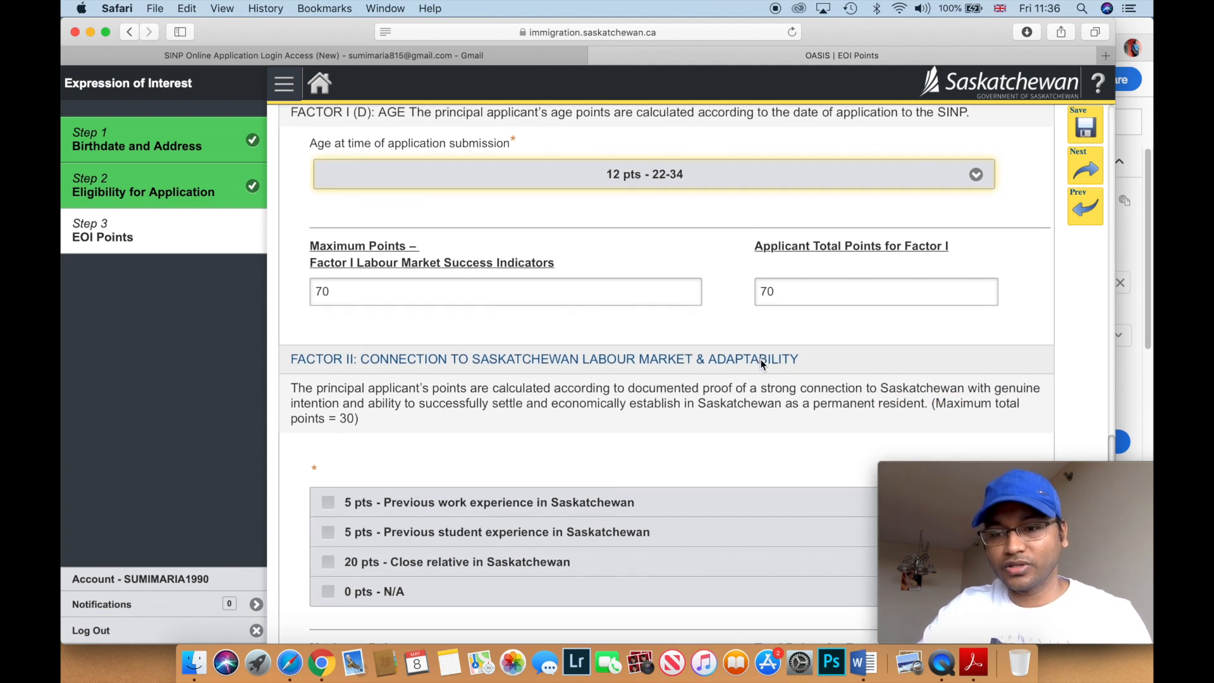
scroll(762, 365, "down", 2)
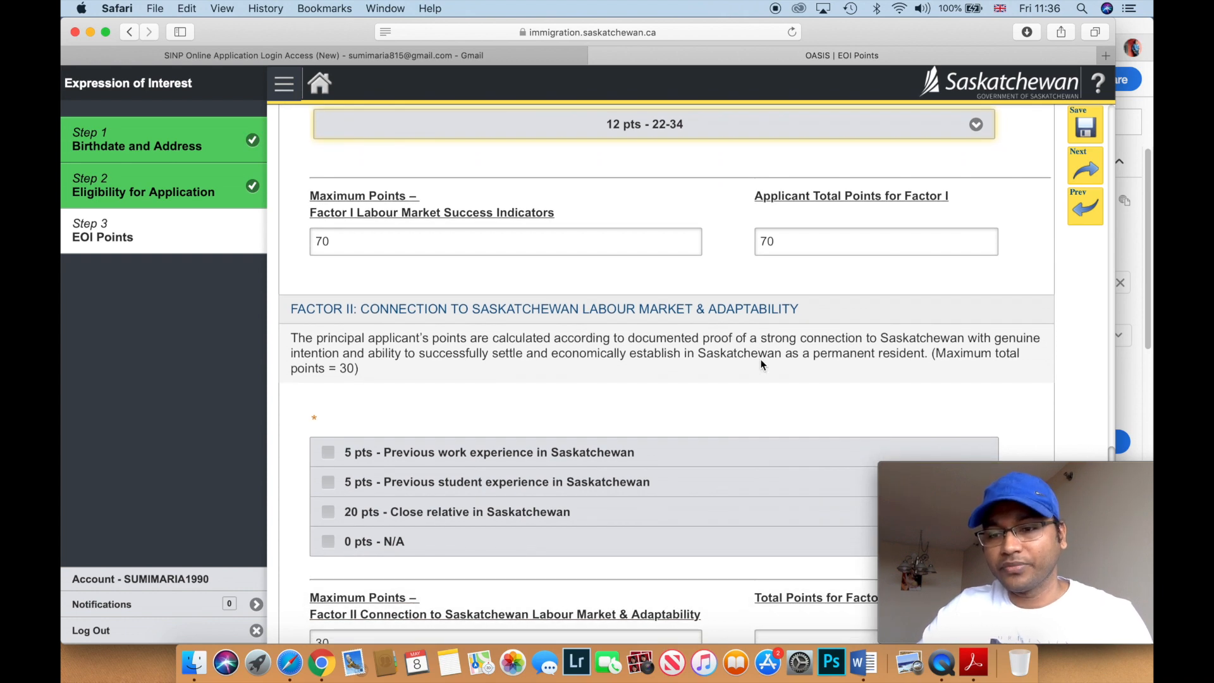
scroll(761, 365, "down", 2)
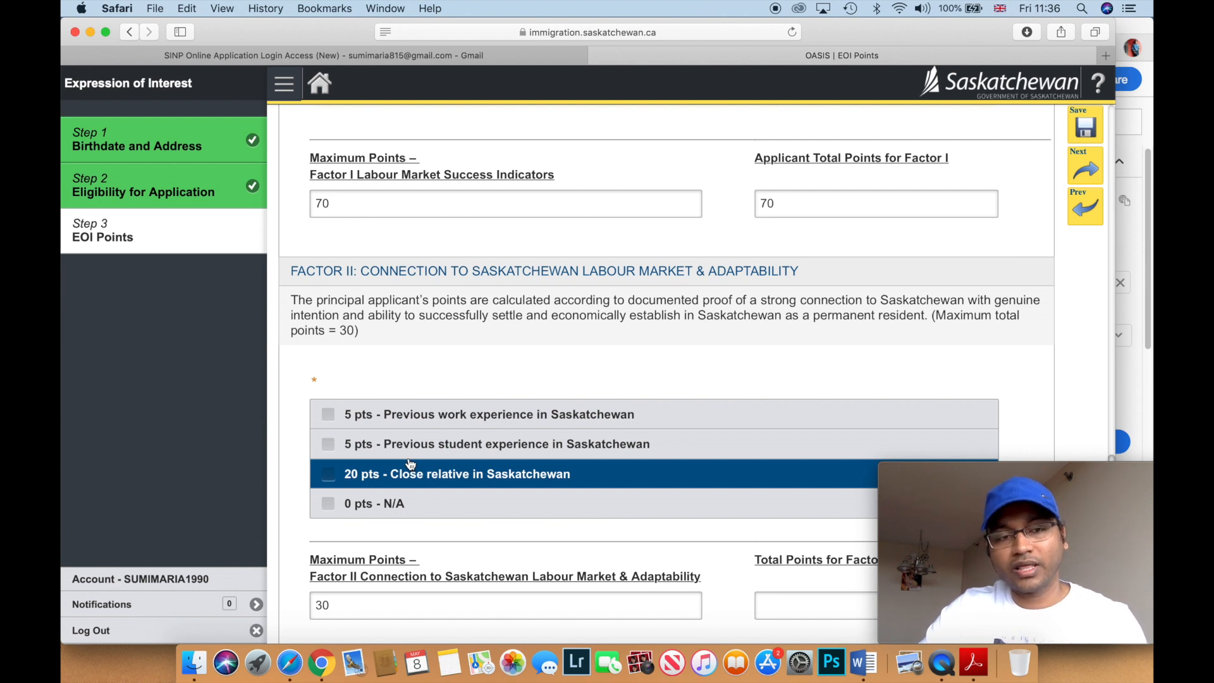
scroll(412, 464, "down", 2)
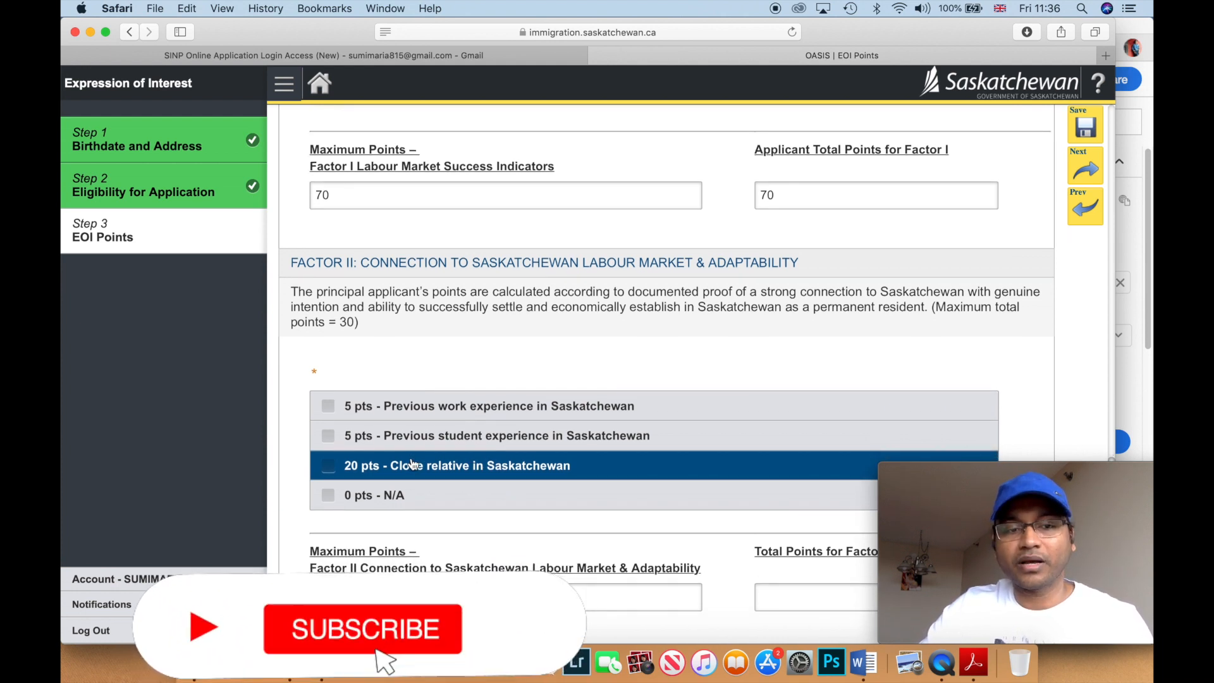
scroll(413, 464, "down", 2)
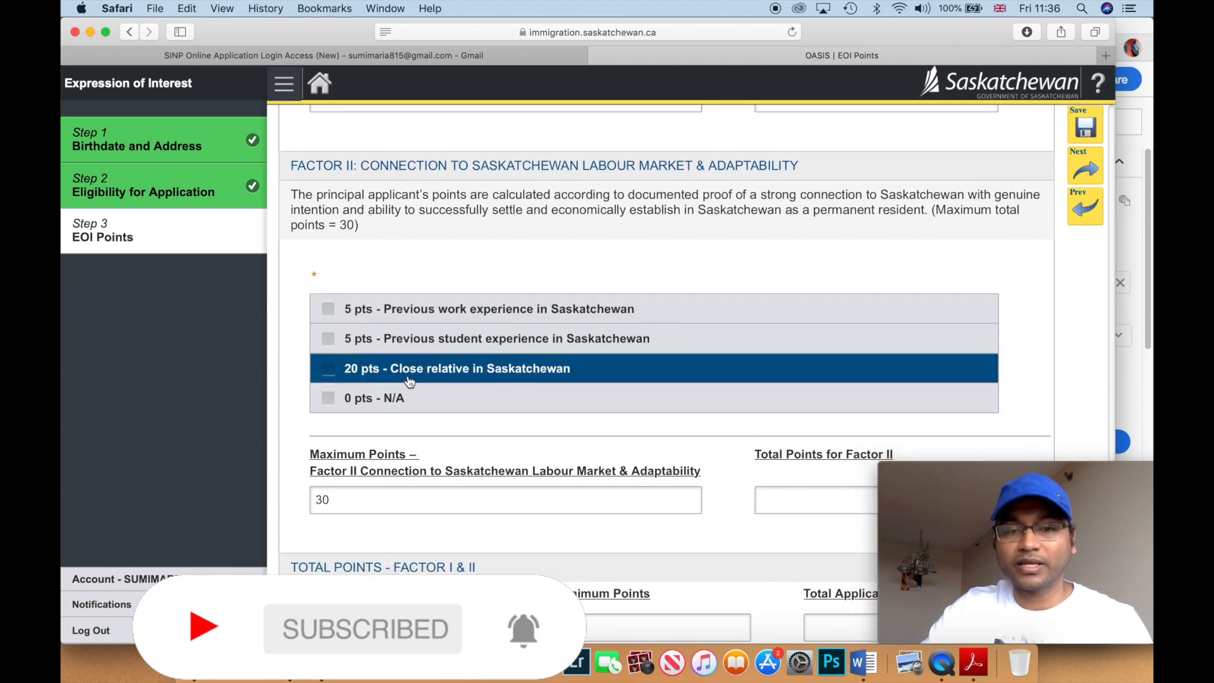
scroll(407, 376, "down", 7)
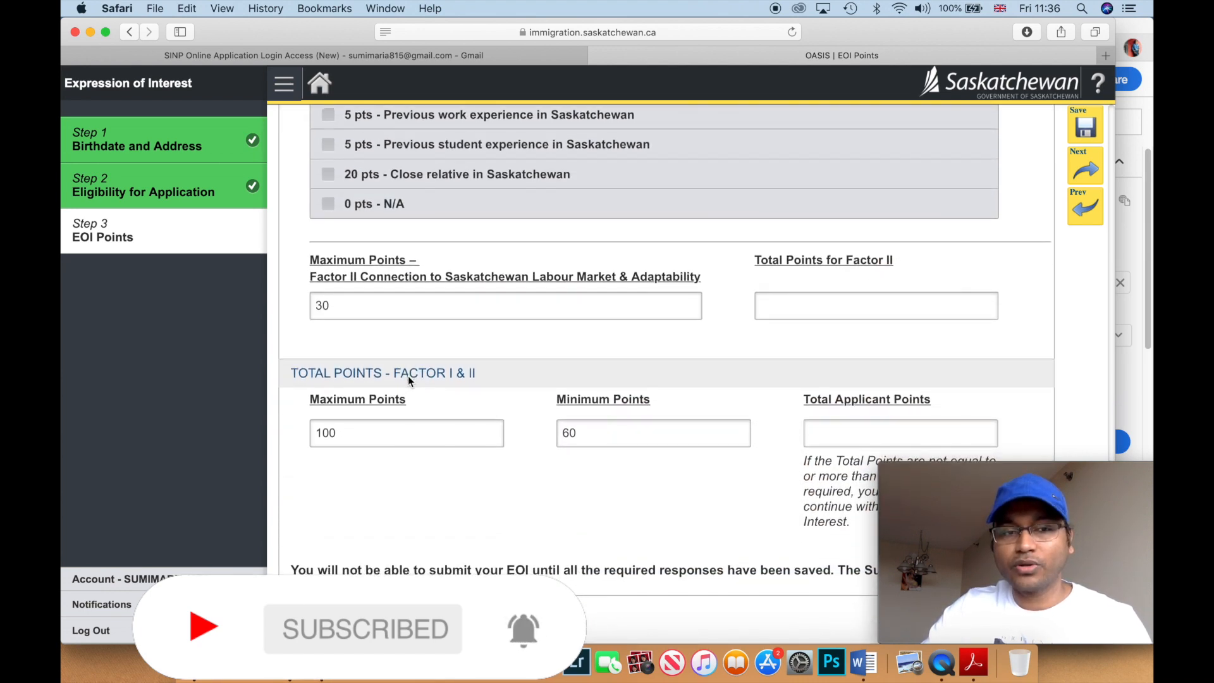
scroll(407, 375, "up", 1)
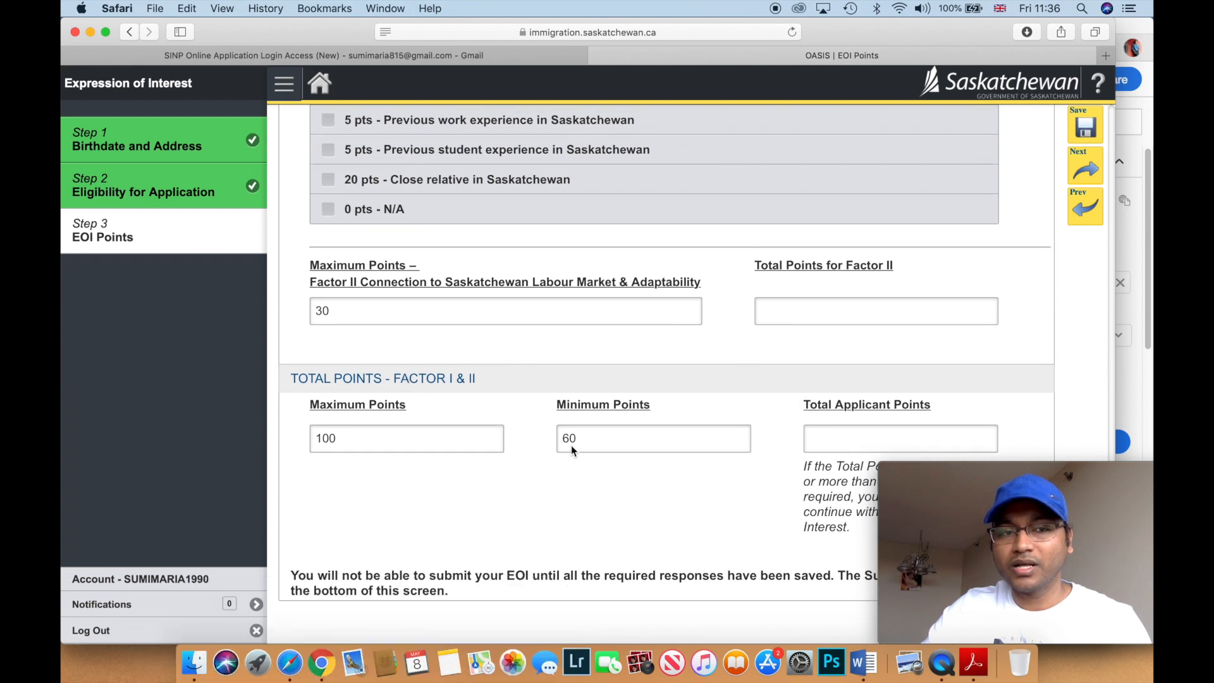
scroll(570, 445, "up", 15)
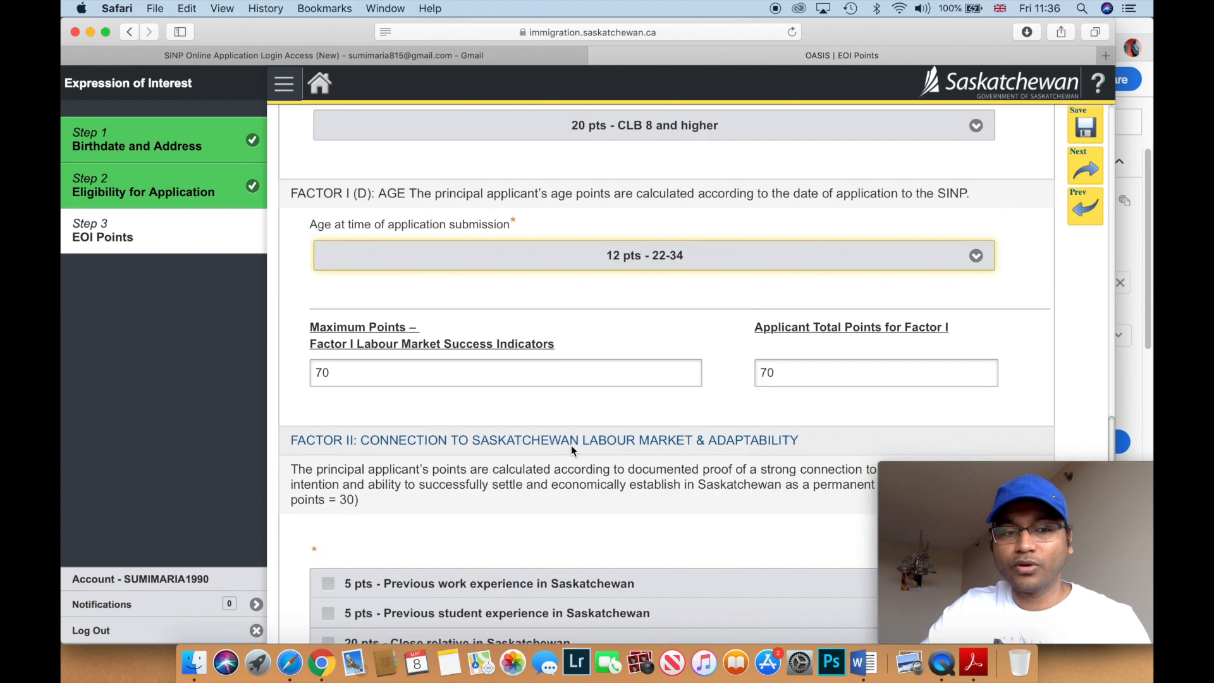
scroll(570, 445, "down", 8)
left_click(570, 443)
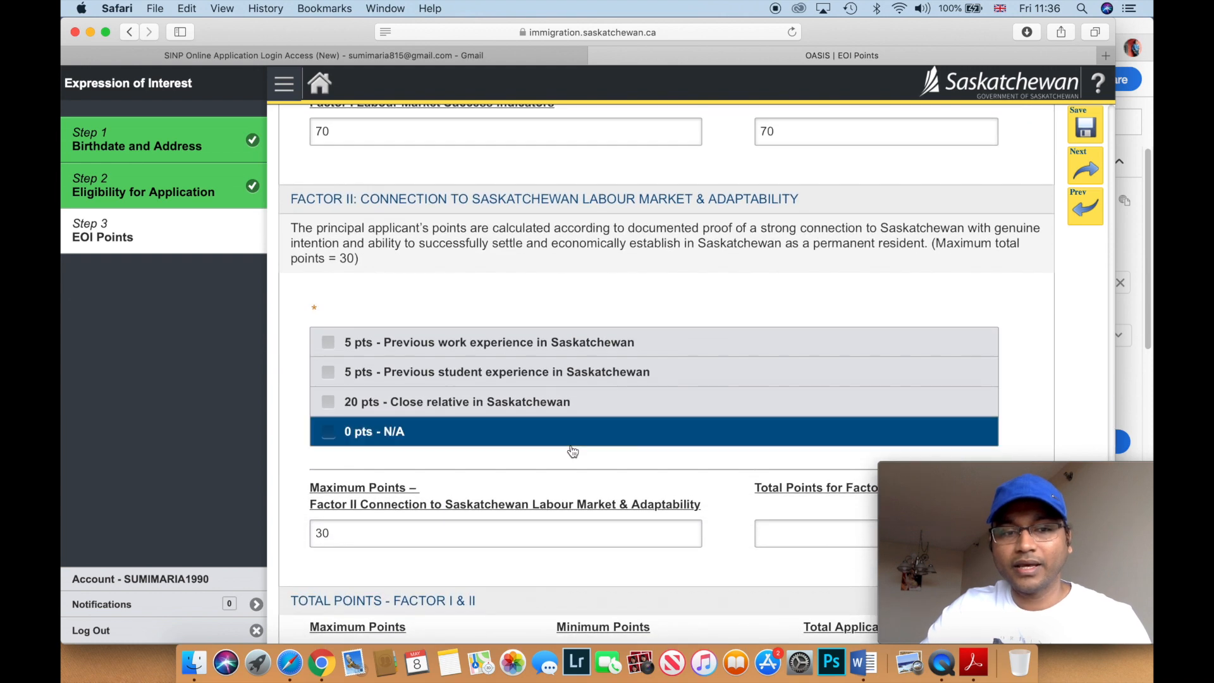
left_click(329, 435)
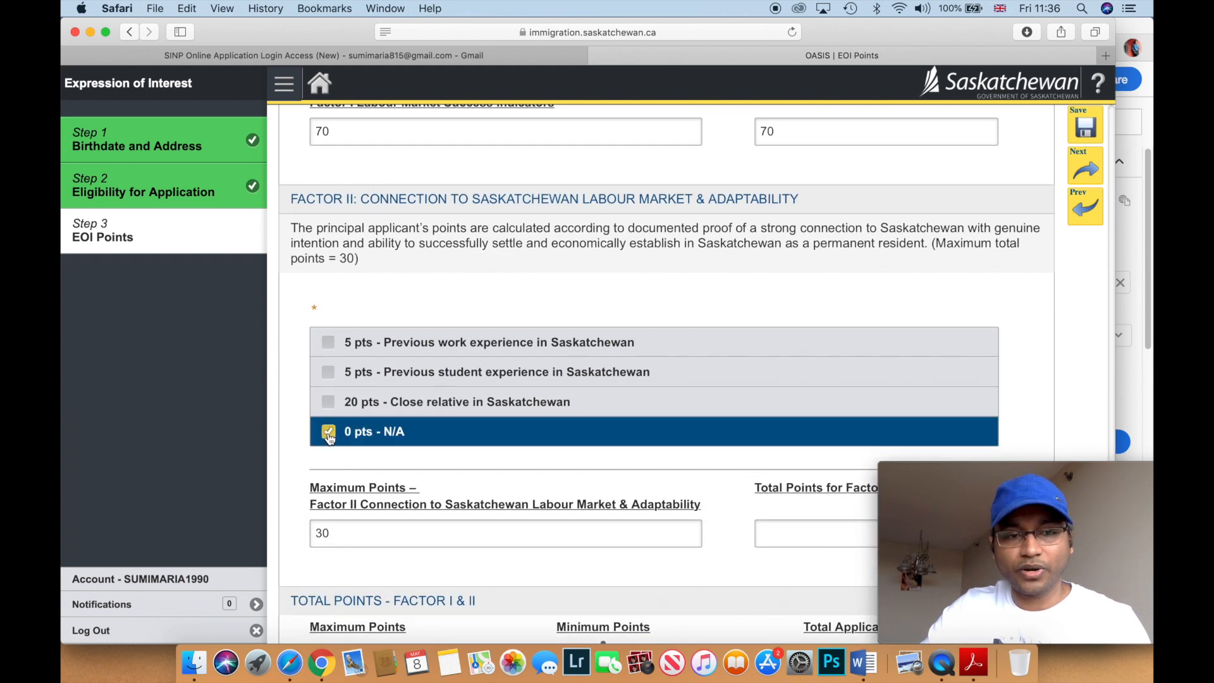
- Check the 70-point applicant total and save the EOI points answers
scroll(328, 435, "down", 7)
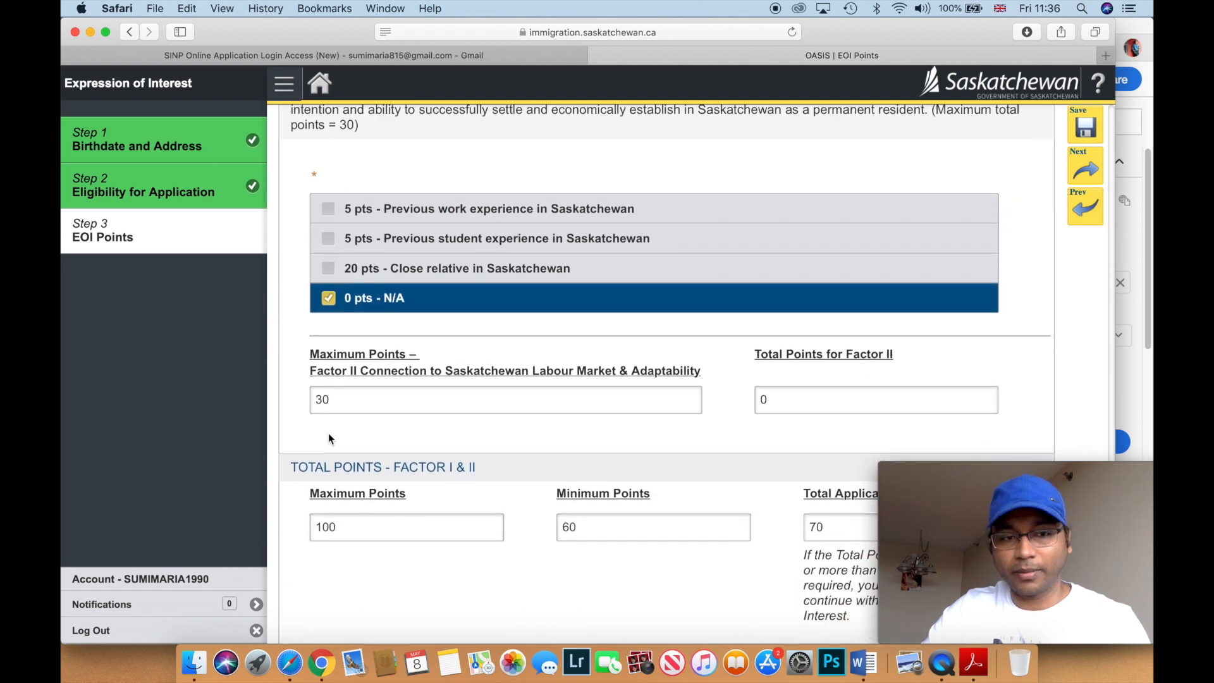
scroll(328, 433, "up", 4)
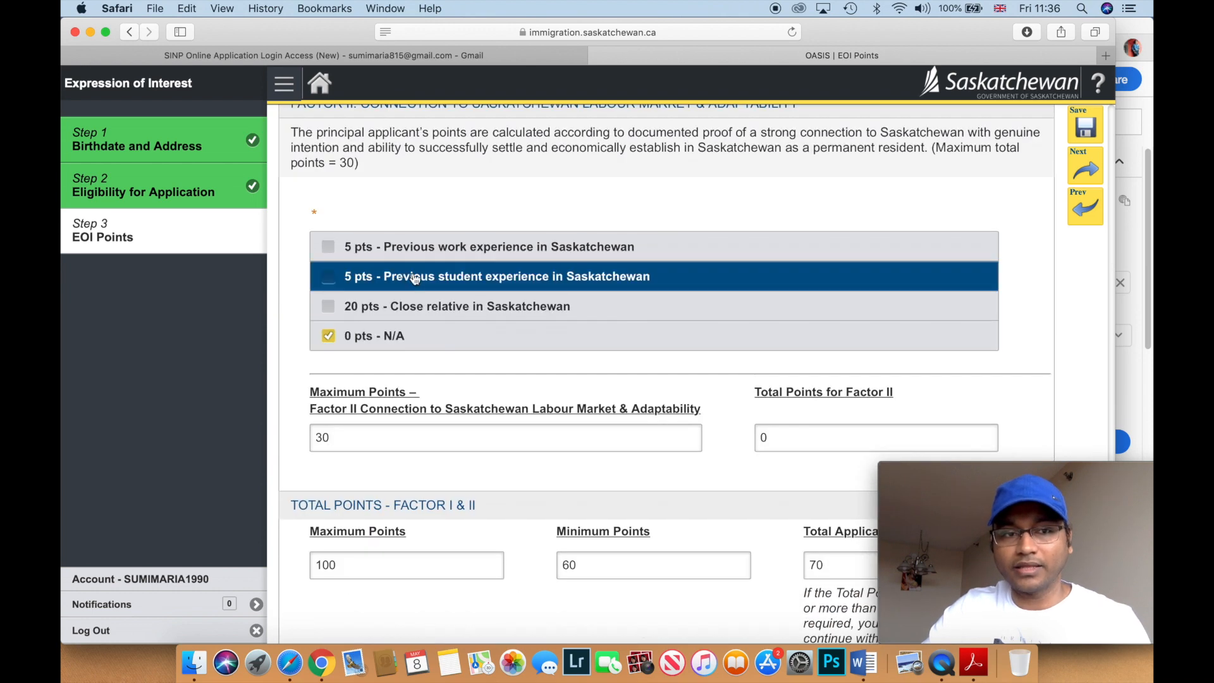
left_click(1081, 123)
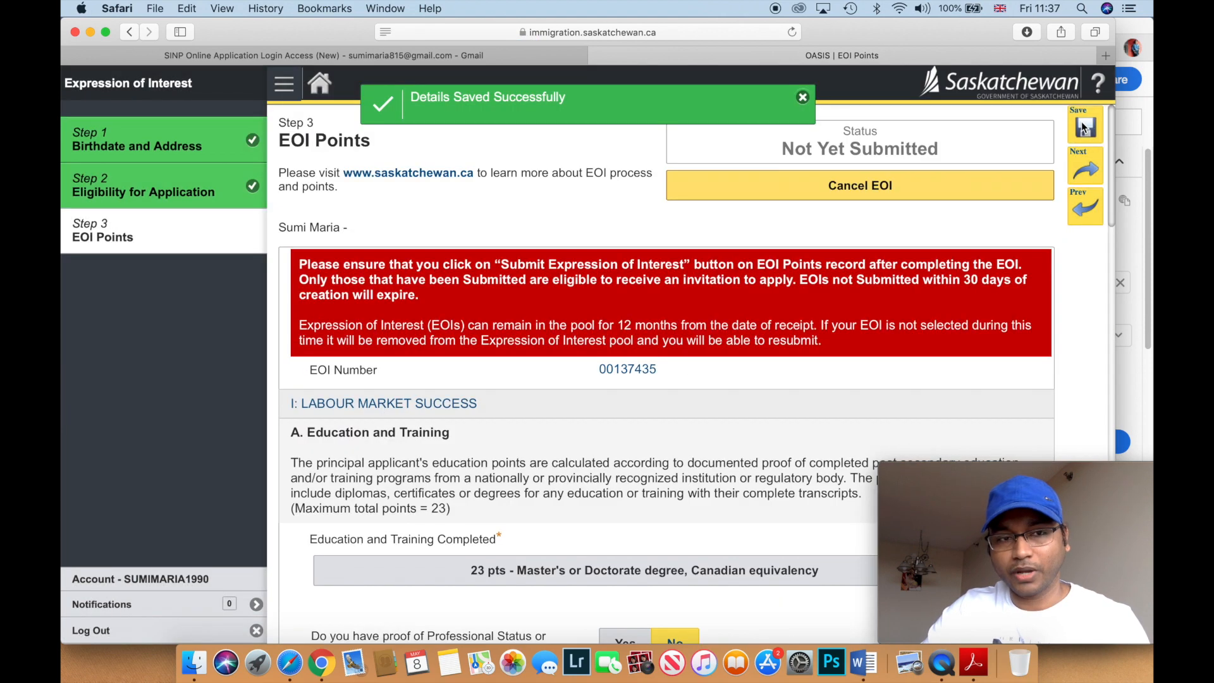
- Scroll down to the Total Points section, showing 70 points, and the Submit button
scroll(872, 316, "down", 10)
scroll(871, 313, "down", 18)
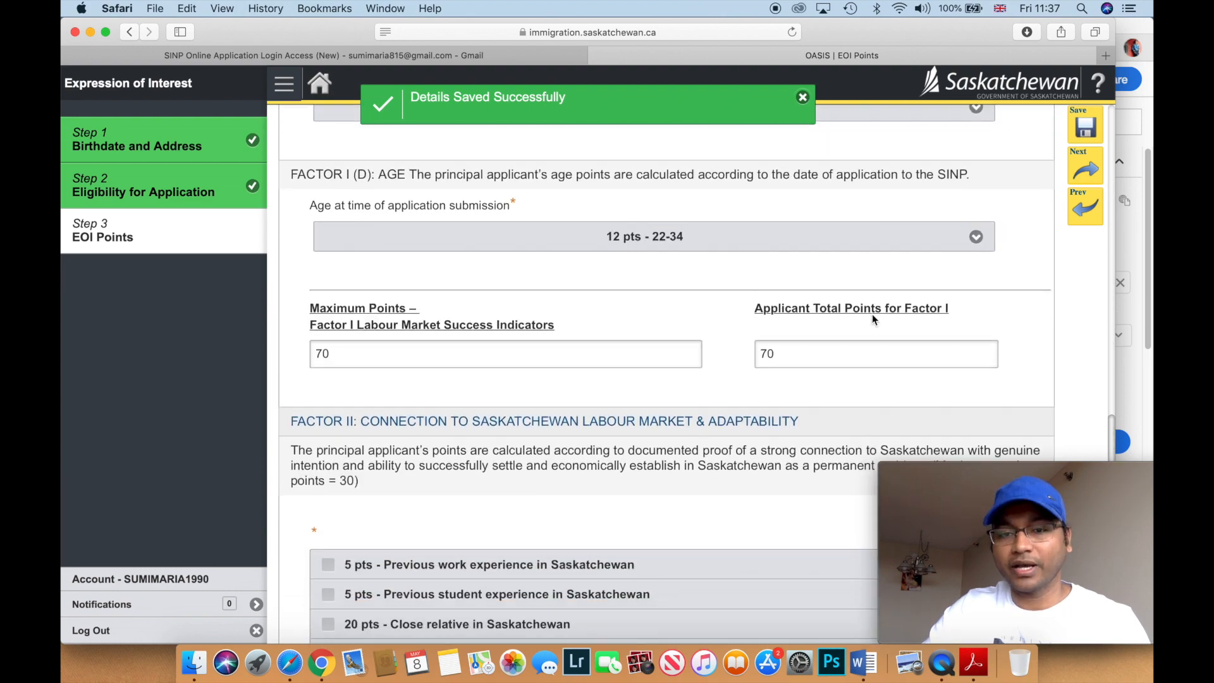
scroll(871, 313, "down", 10)
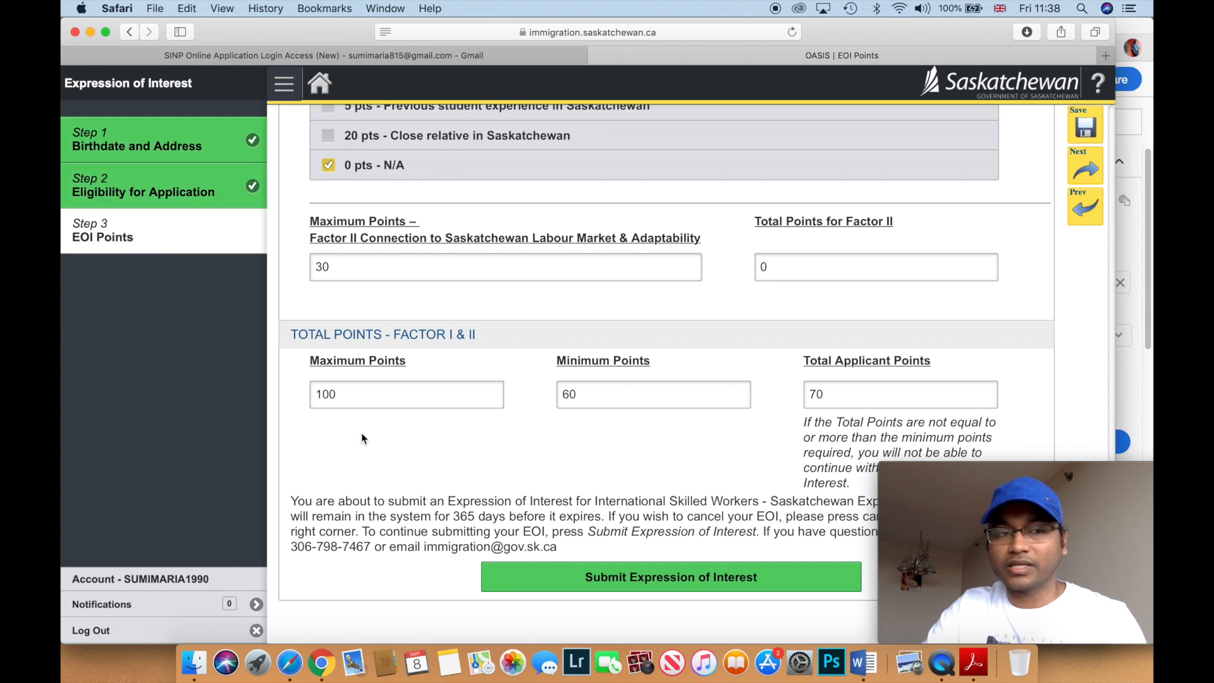
- Submit the Expression of Interest, then scroll through the saved EOI points answers
scroll(414, 434, "down", 1)
scroll(413, 433, "up", 1)
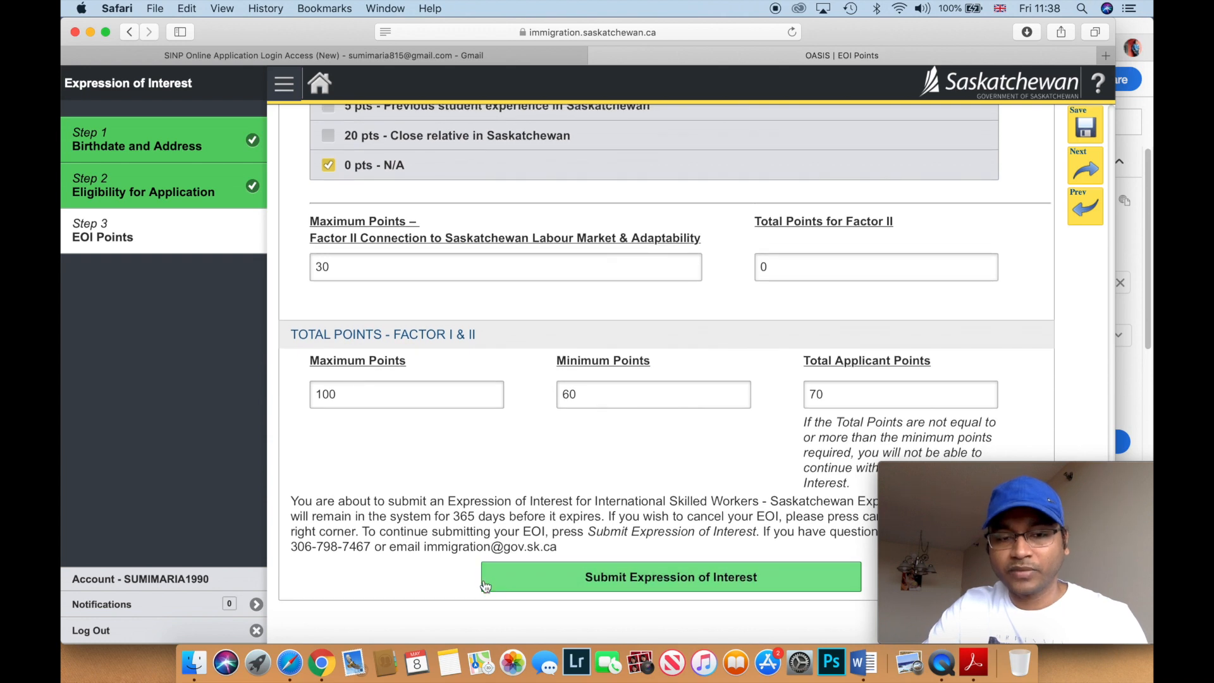
left_click(561, 584)
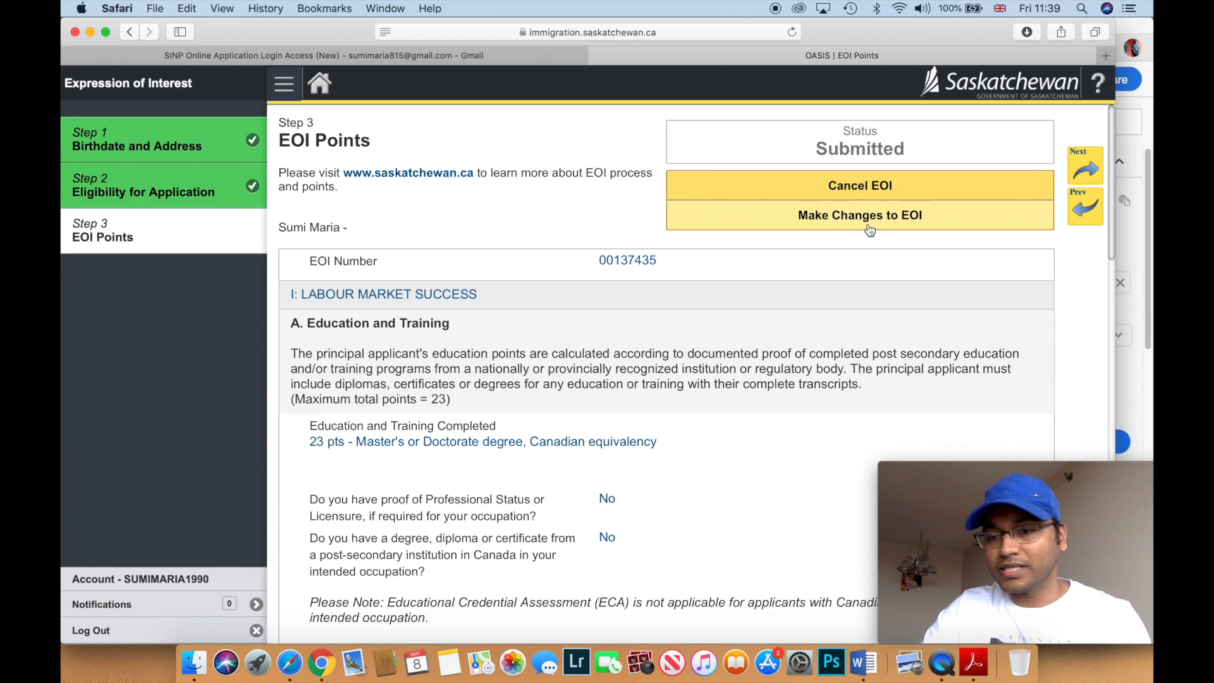
scroll(741, 292, "down", 5)
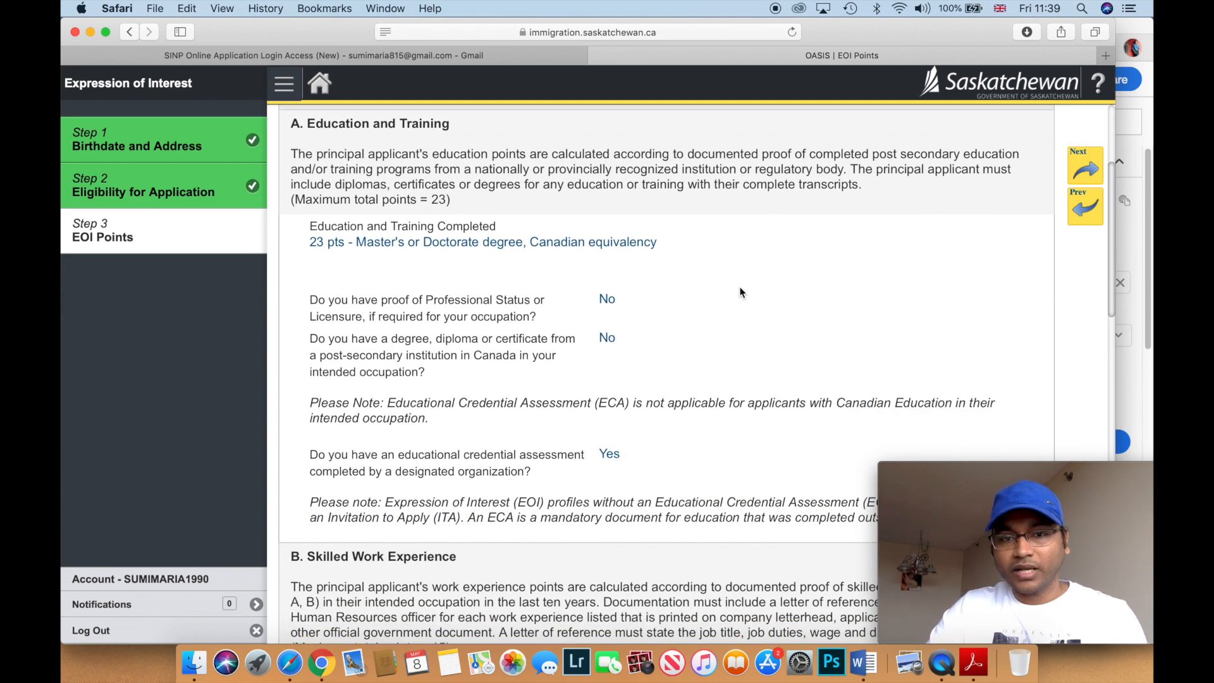
scroll(741, 292, "down", 6)
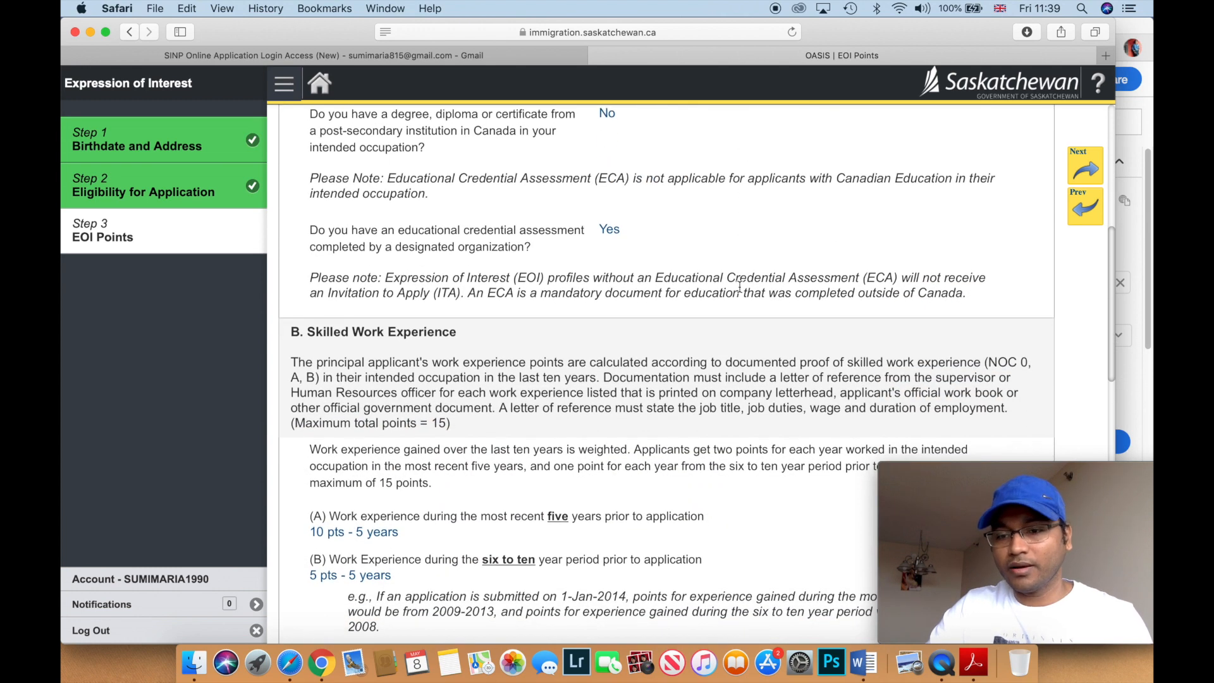